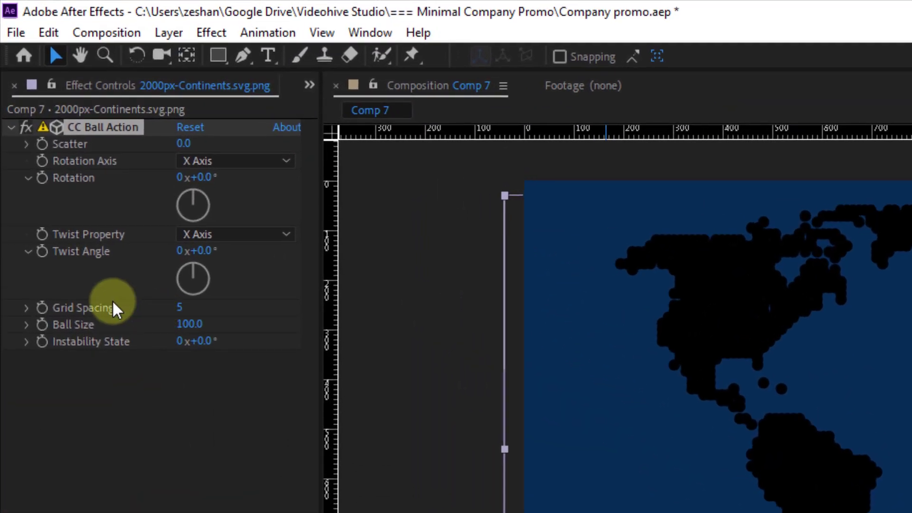
Set the Ball Size of the CC Ball Action effect on the continents layer to 40.
left_click(55, 144)
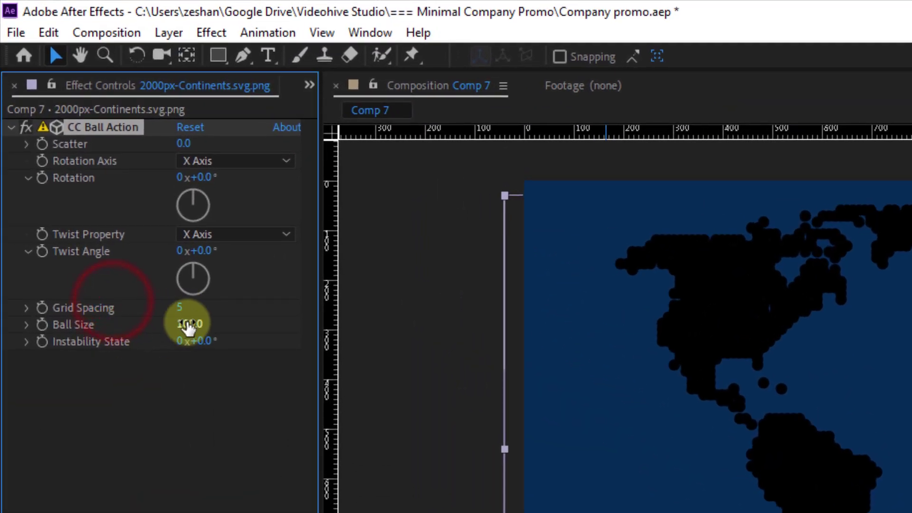
left_click(187, 325)
type("4")
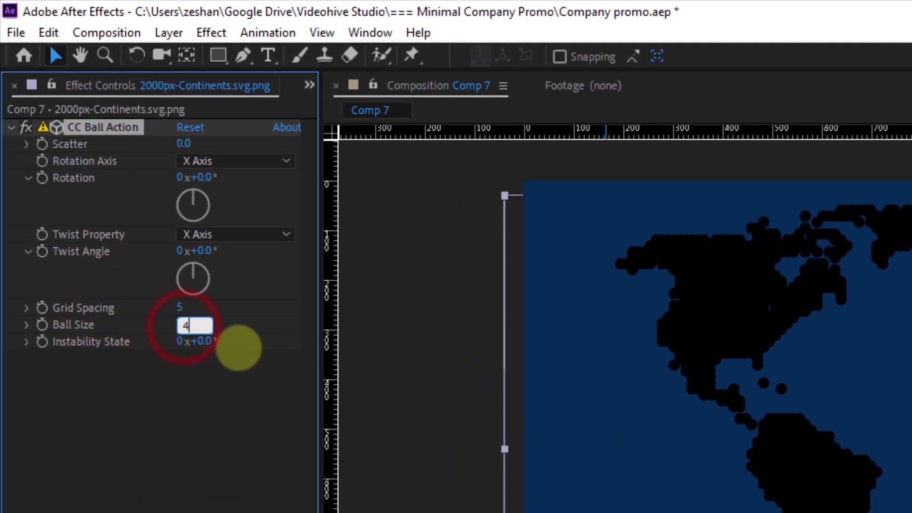
type("0")
key("Return")
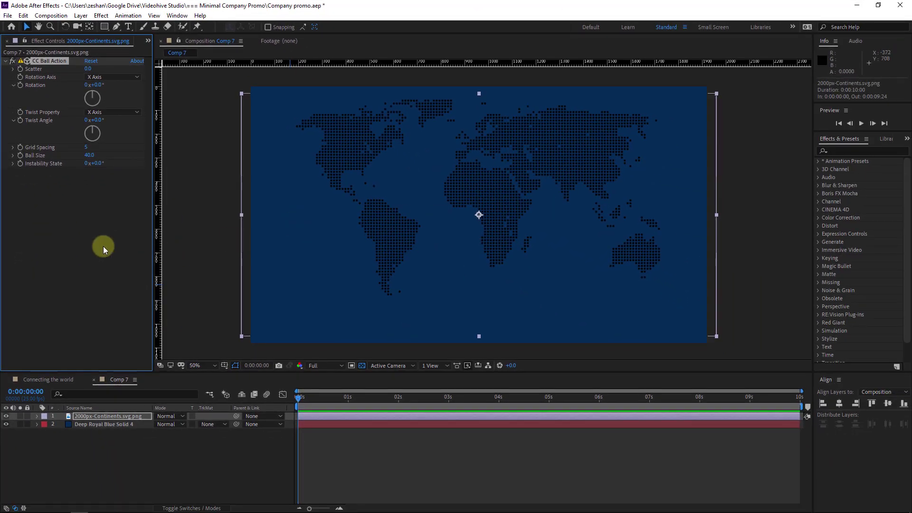
Add a Generate Fill effect to the continents layer and set its color to white.
right_click(72, 213)
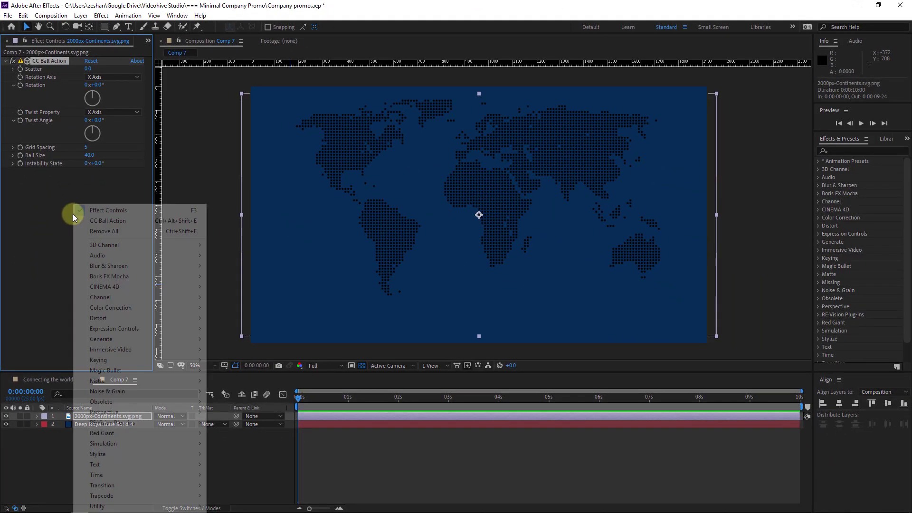
left_click(50, 218)
right_click(58, 202)
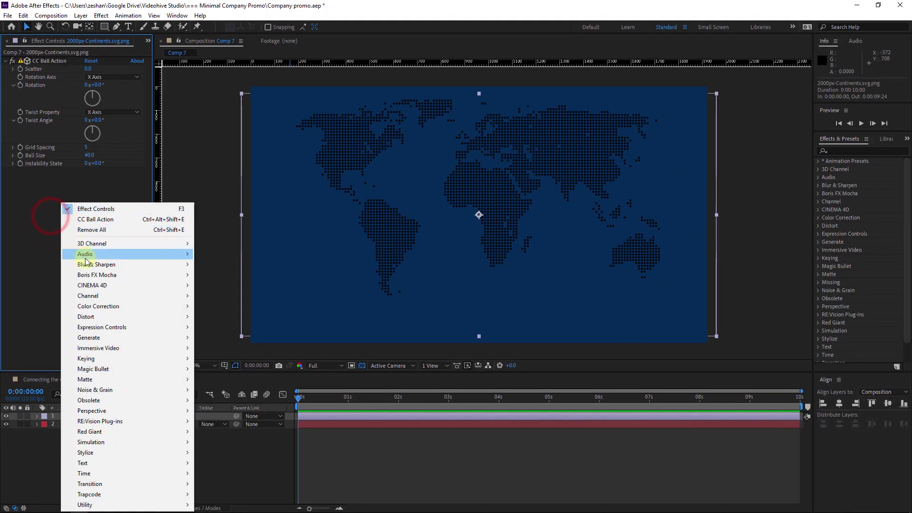
mouse_move(131, 334)
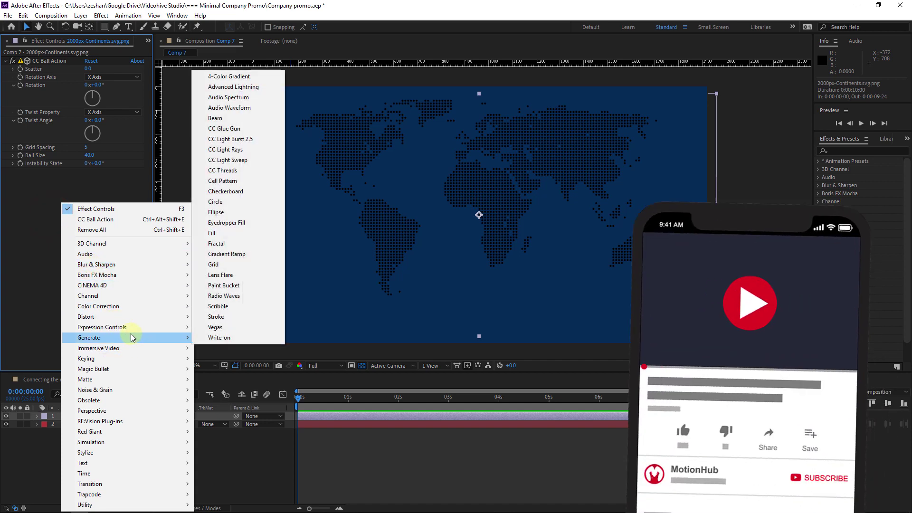
left_click(230, 233)
left_click(92, 200)
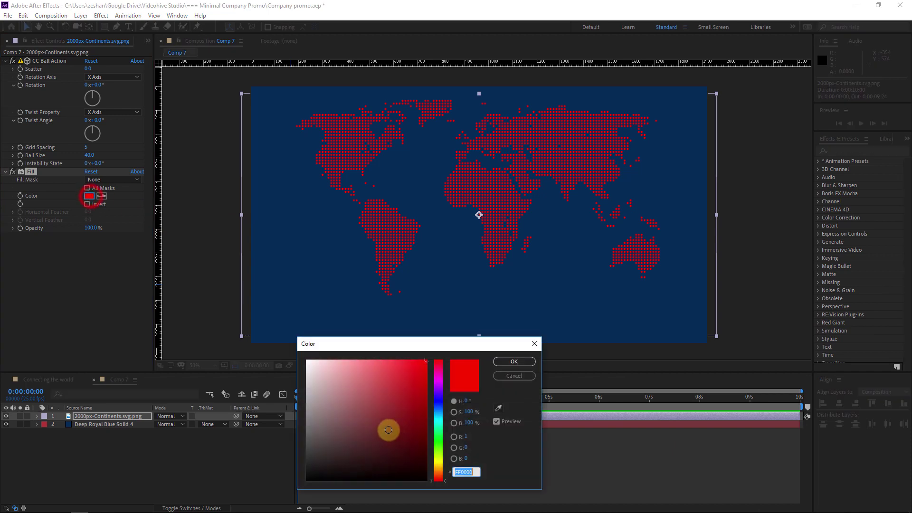
left_click_drag(387, 427, 293, 345)
left_click(515, 361)
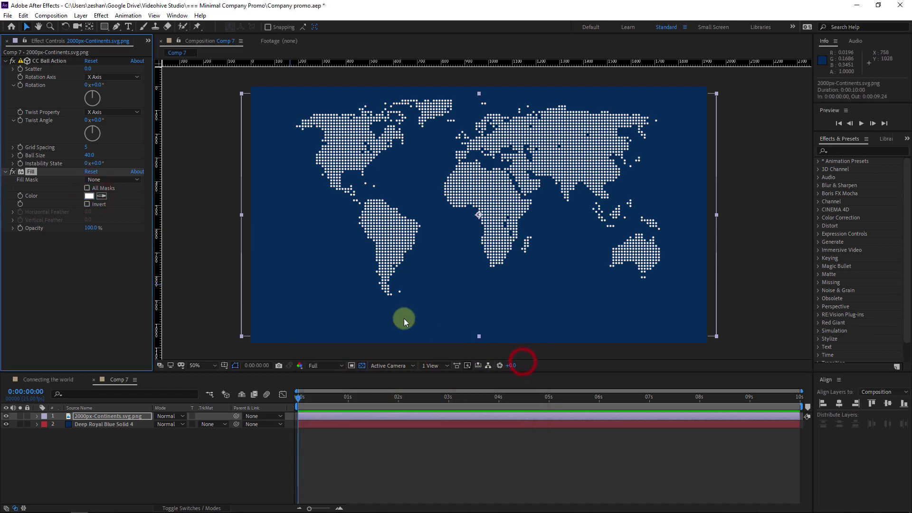
left_click(70, 286)
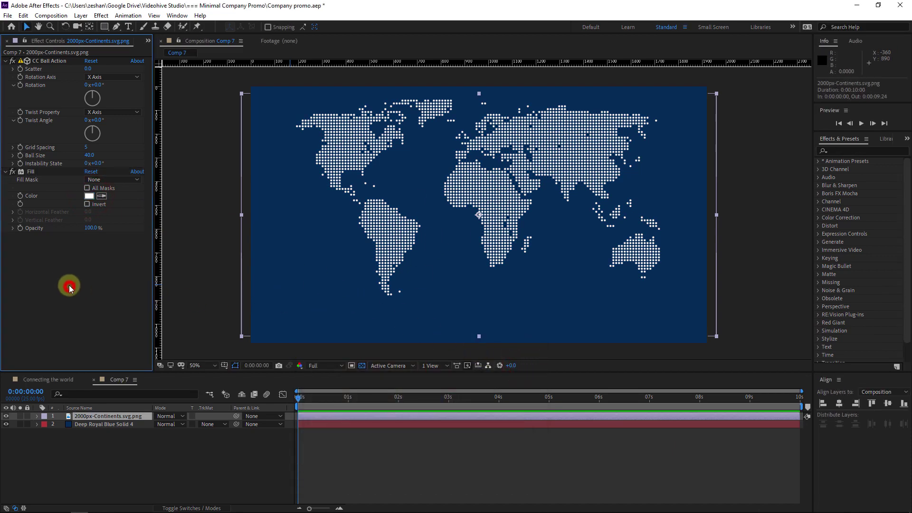
Apply the CC Sphere perspective effect to the continents layer and set its radius to 350.
right_click(43, 268)
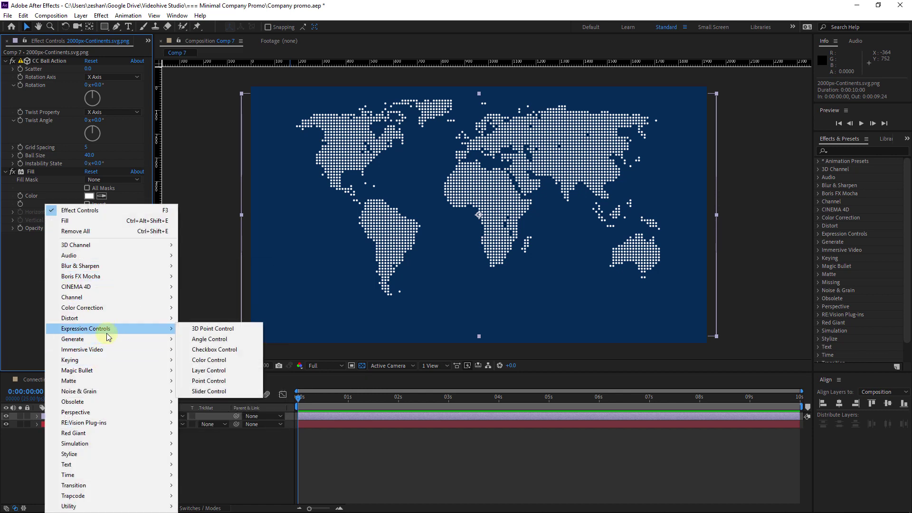
mouse_move(110, 412)
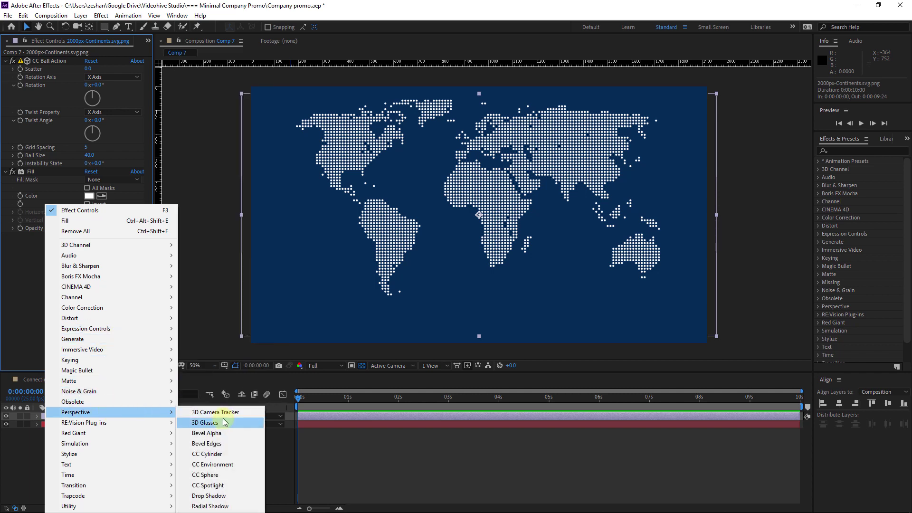
left_click(240, 476)
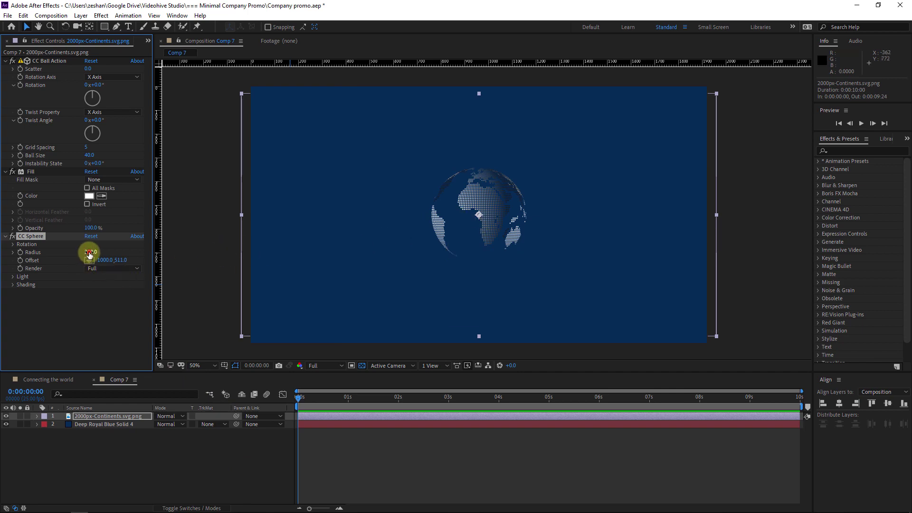
left_click_drag(89, 254, 135, 250)
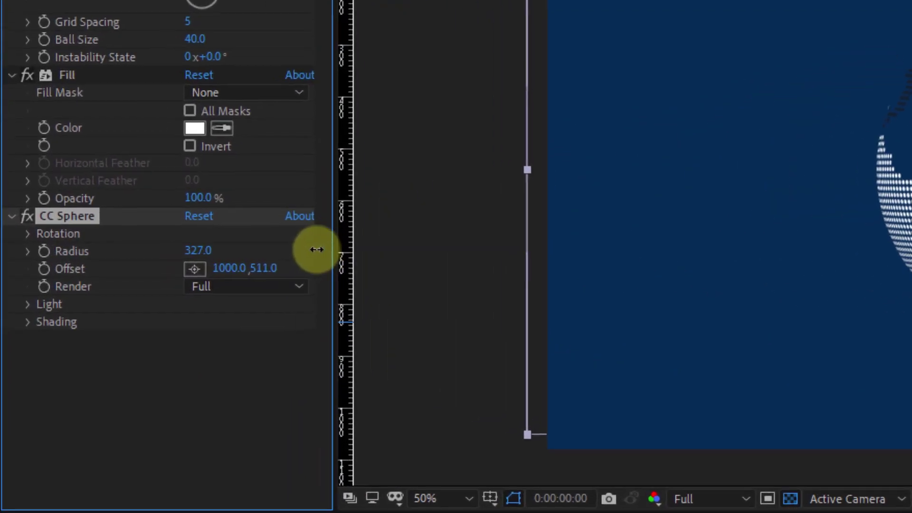
mouse_move(316, 249)
left_mouse_down()
mouse_move(336, 249)
mouse_move(325, 248)
left_mouse_up()
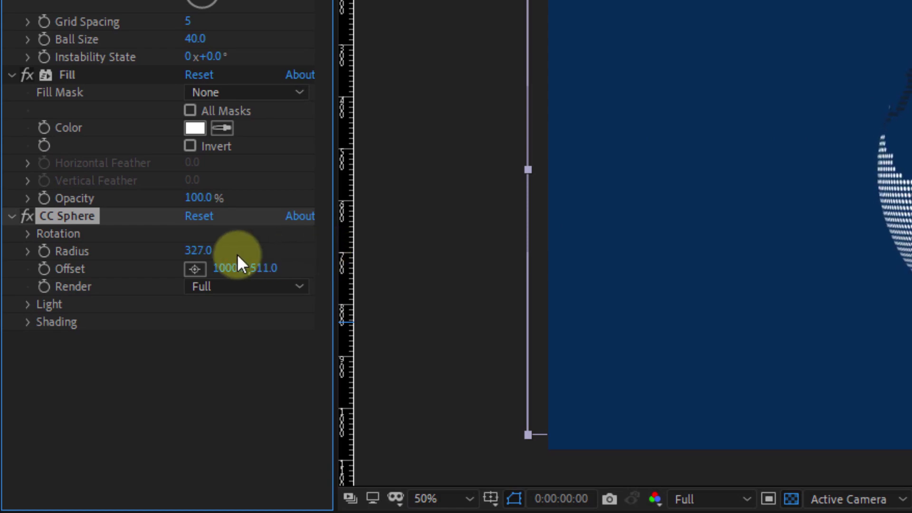
left_click(213, 251)
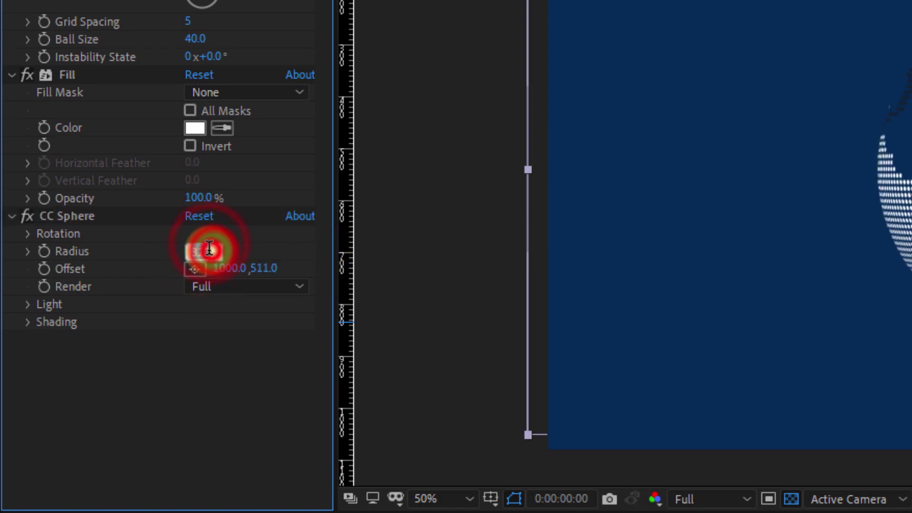
type("350")
key("Return")
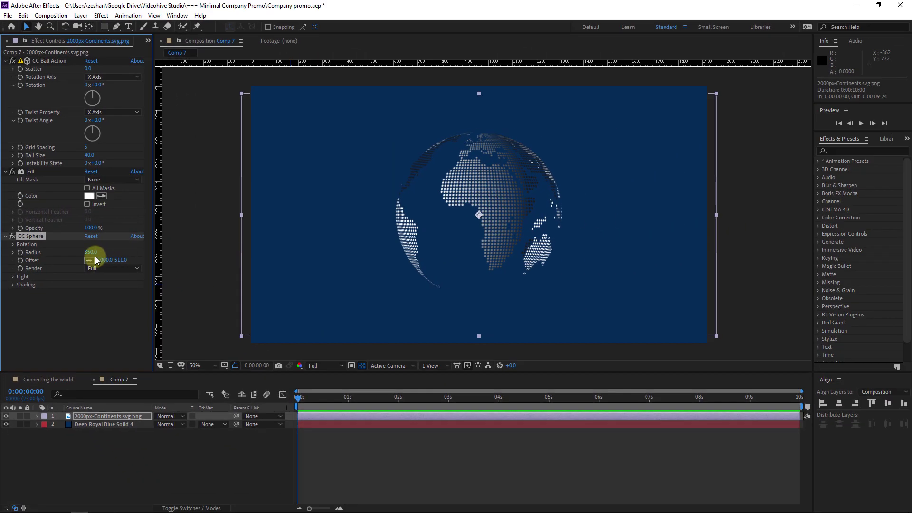
Reorder the continents layer's effects so that Fill comes after CC Sphere.
left_click_drag(30, 174, 43, 249)
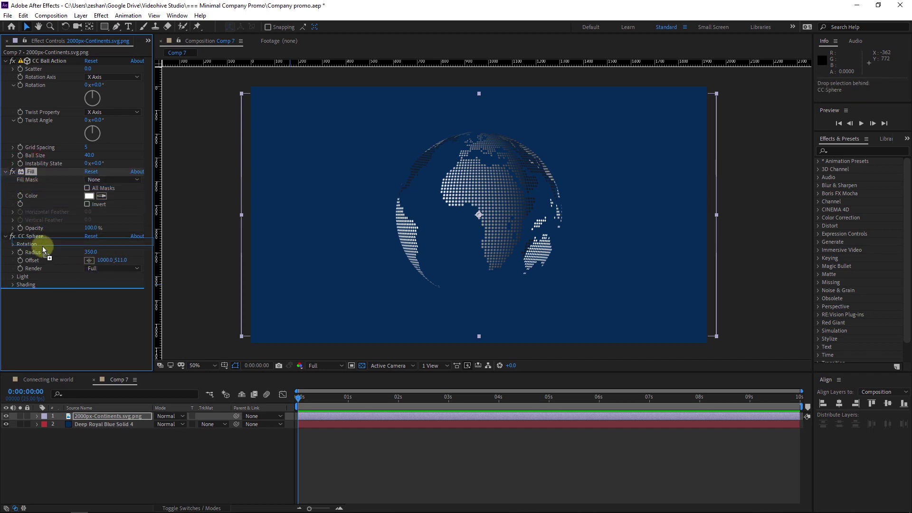
left_click_drag(50, 291, 50, 292)
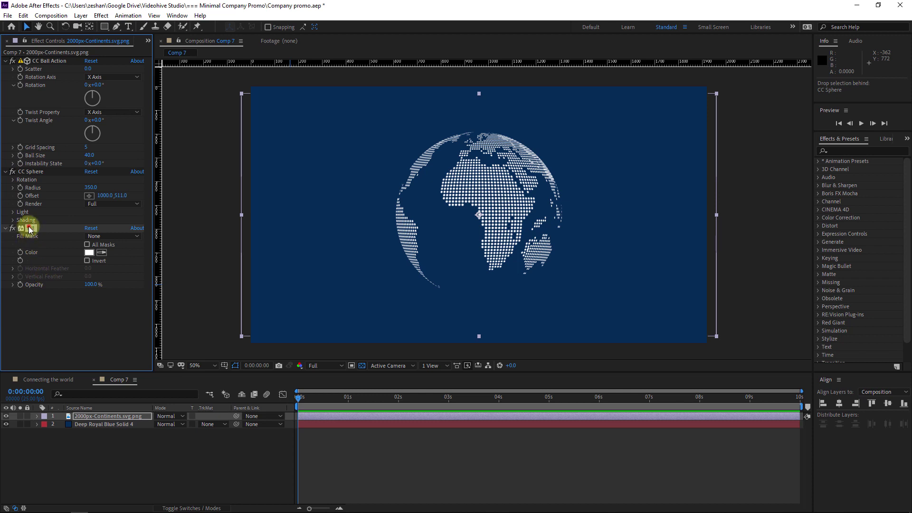
left_click_drag(37, 175, 33, 172)
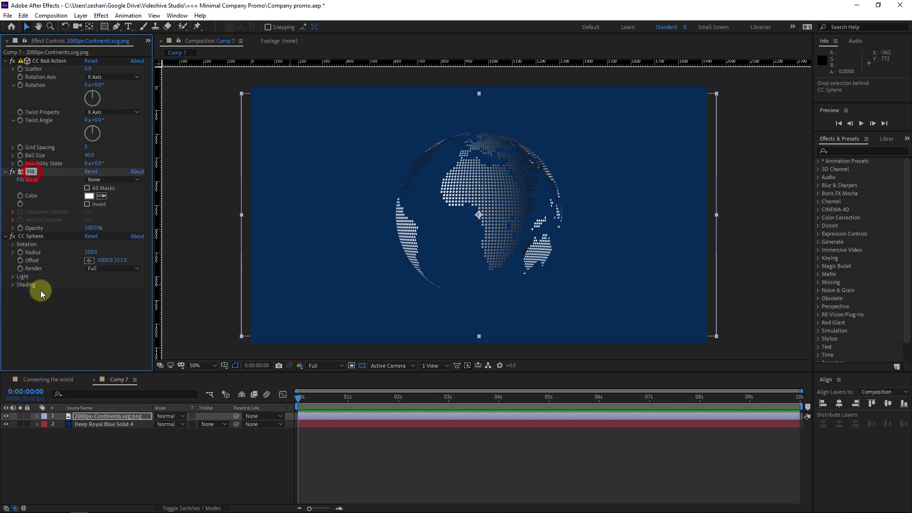
left_click_drag(41, 293, 41, 292)
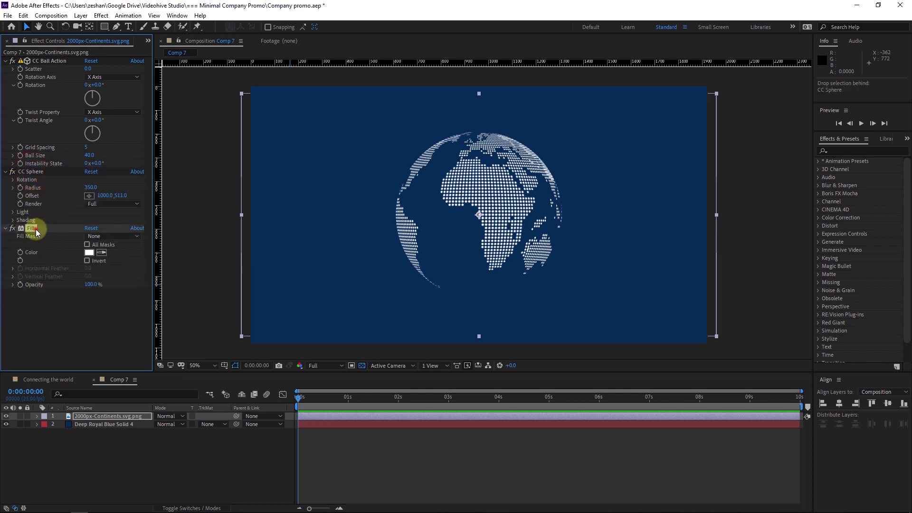
left_click_drag(35, 229, 38, 294)
left_click(52, 329)
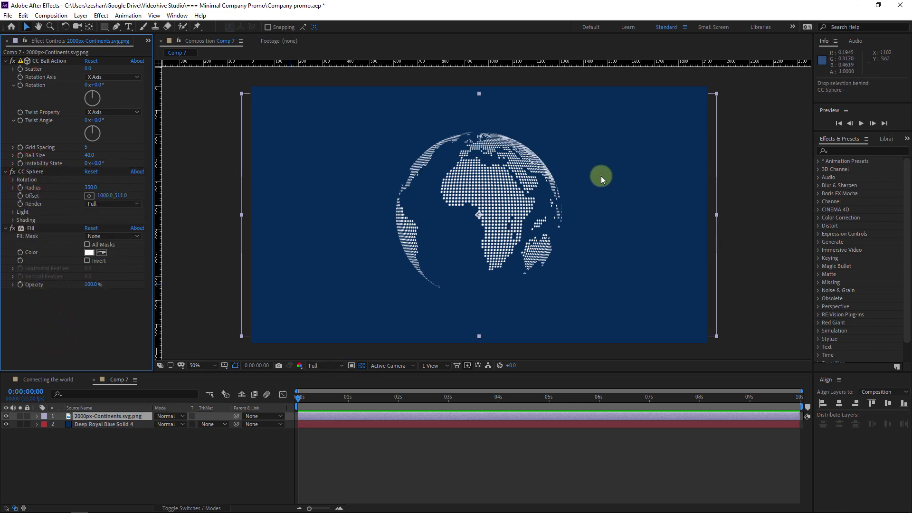
left_click(236, 437)
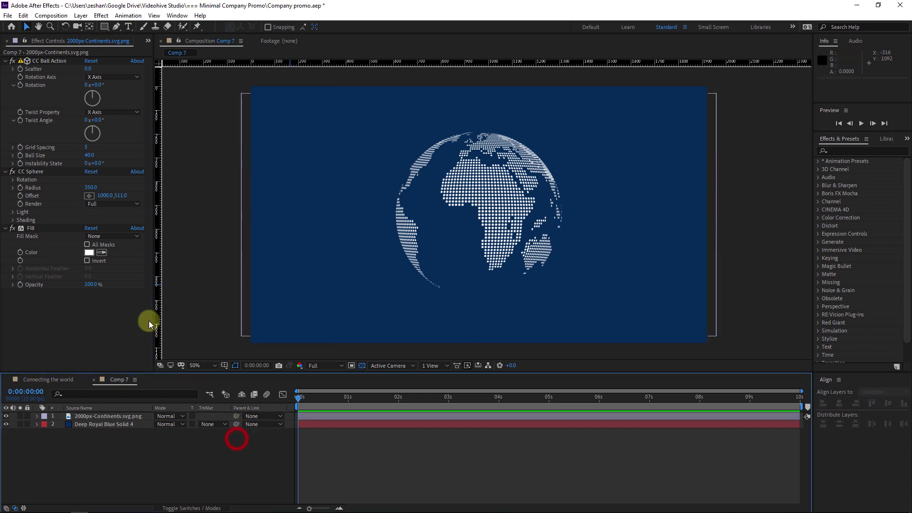
Add the expression time*150 to CC Sphere's Rotation Y on the continents layer and preview the spinning globe.
left_click(69, 311)
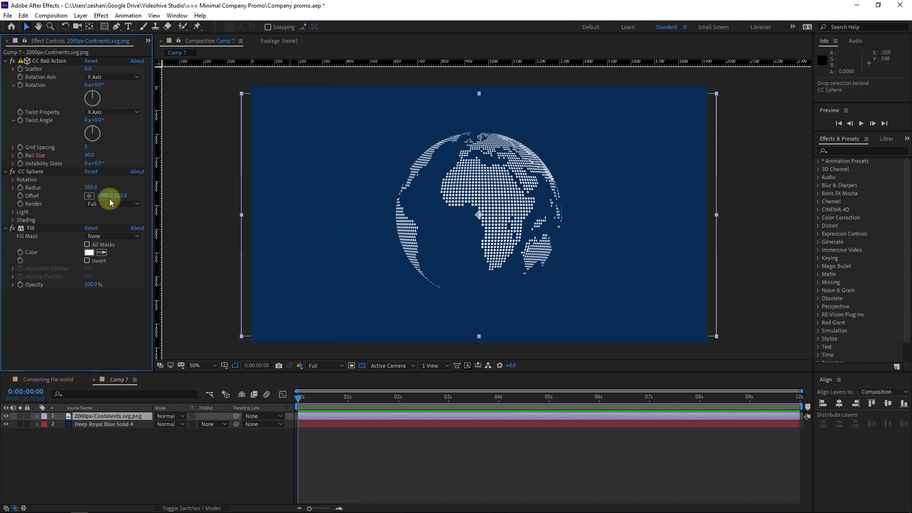
left_click(5, 61)
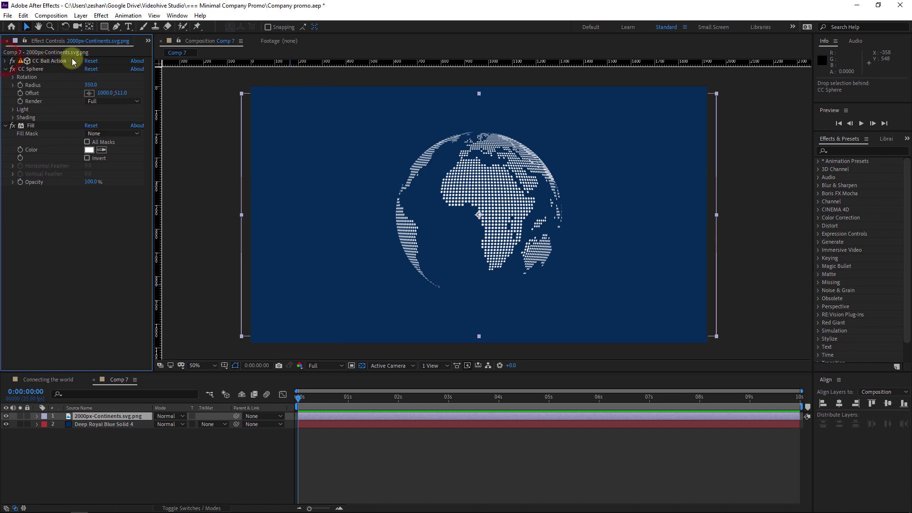
left_click(36, 70)
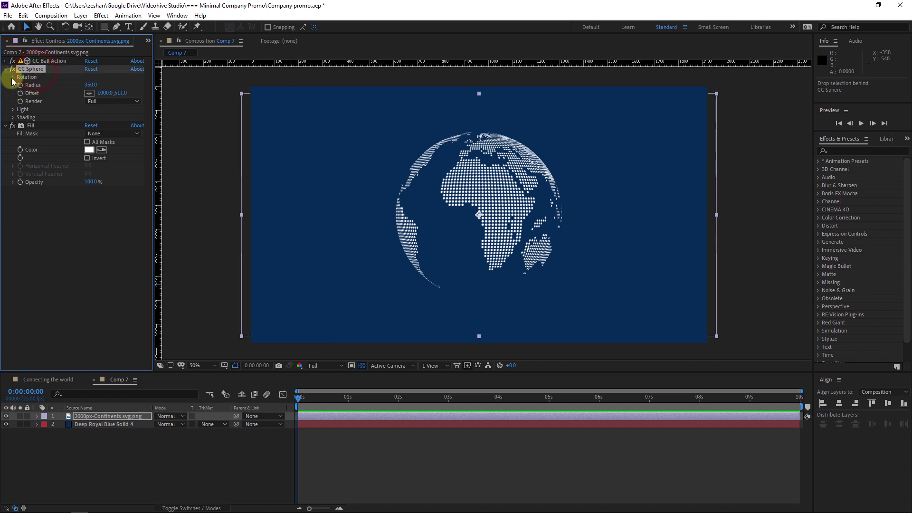
left_click(13, 77)
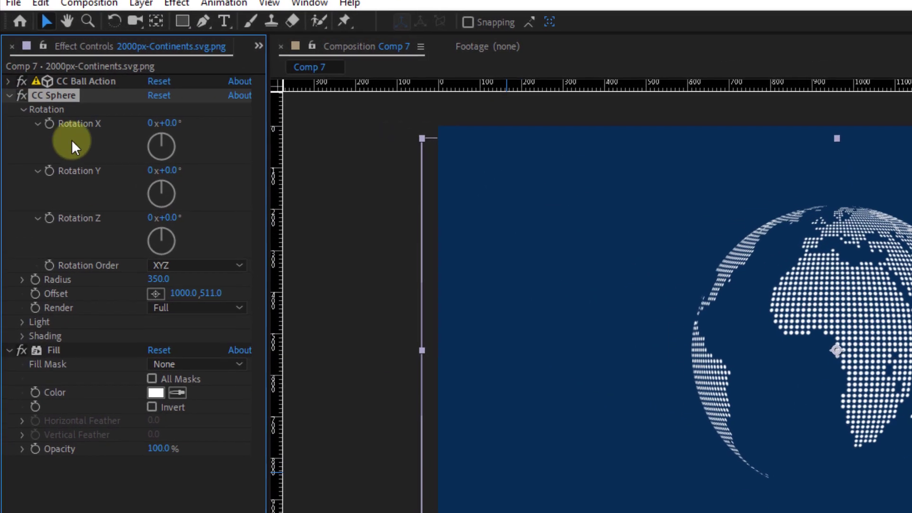
left_click(48, 170, "alt")
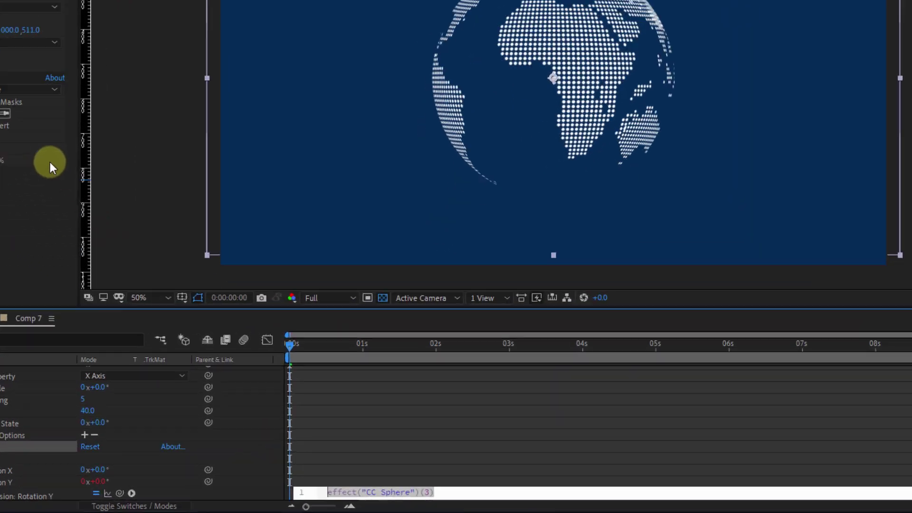
type("time*")
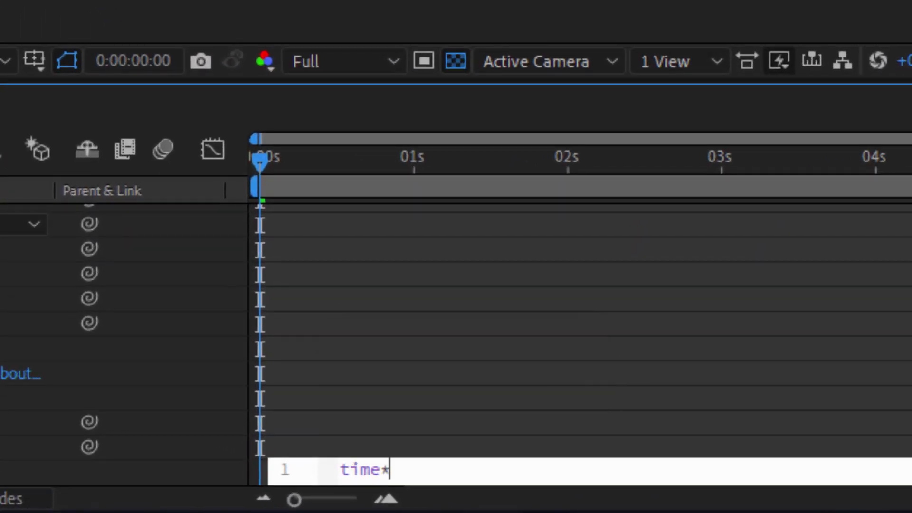
type("150")
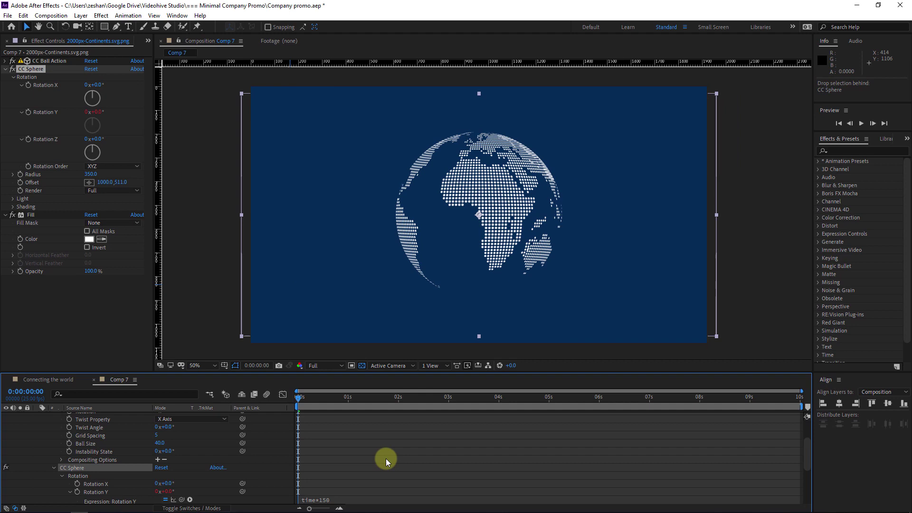
left_click(385, 458)
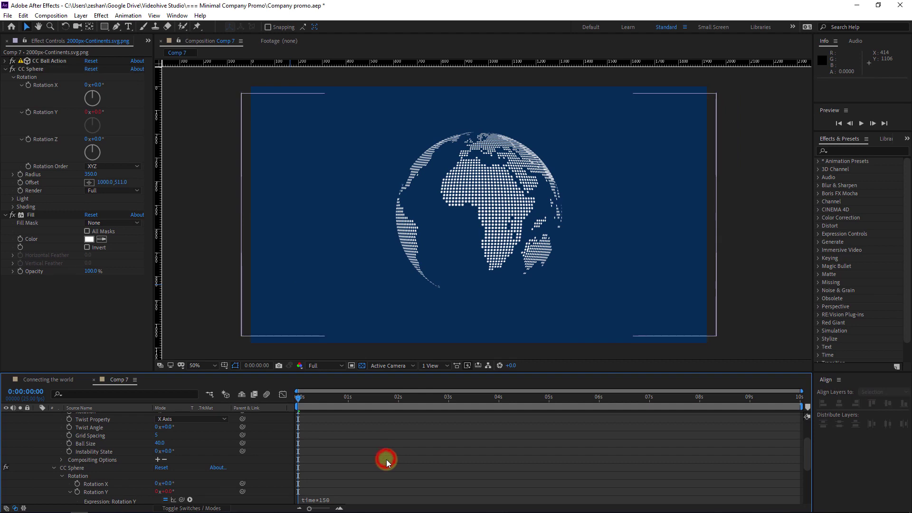
key("space")
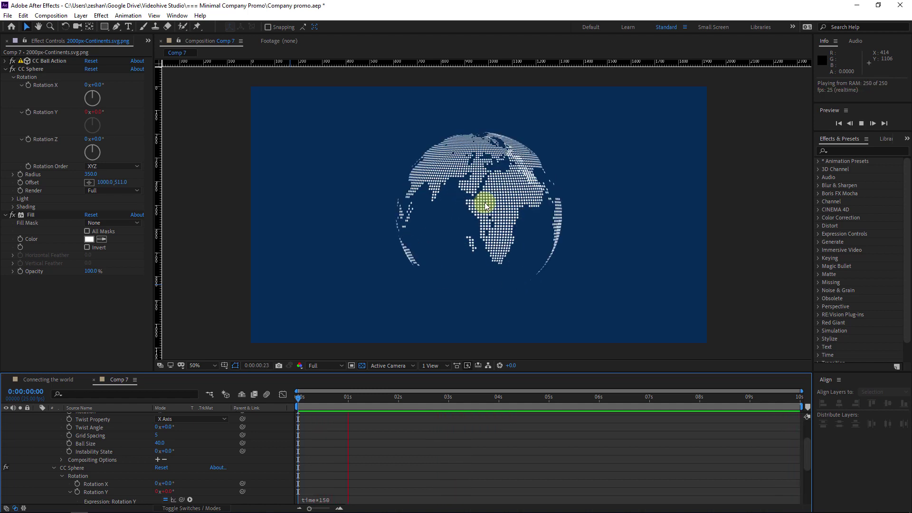
Open the Connecting the world composition, turn off solo on the upper Continents.png layer, and scrub through the globe animation between about 1 and 3 seconds.
left_click(35, 380)
left_click(361, 366)
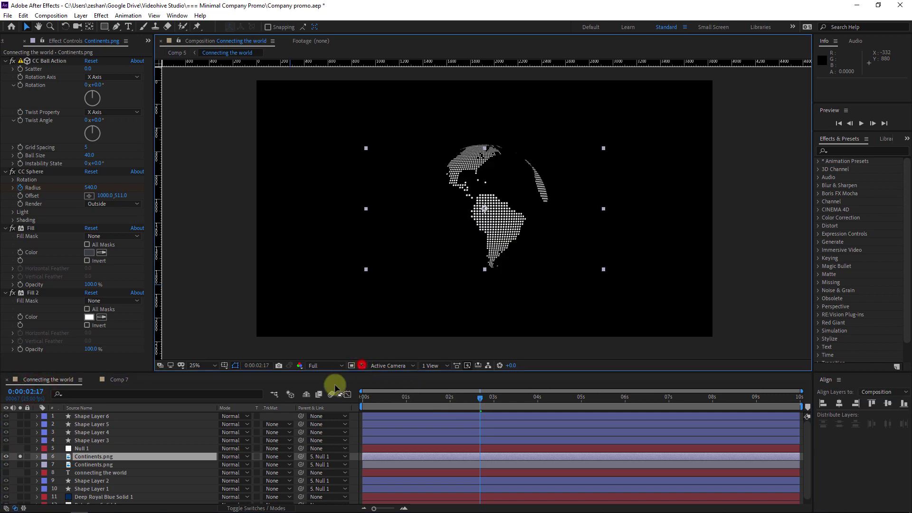
left_click(19, 456)
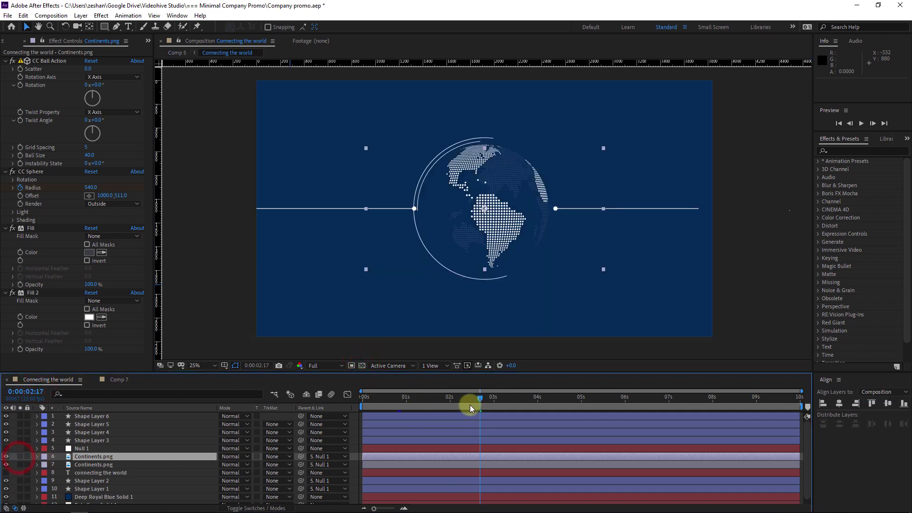
left_click_drag(457, 400, 411, 400)
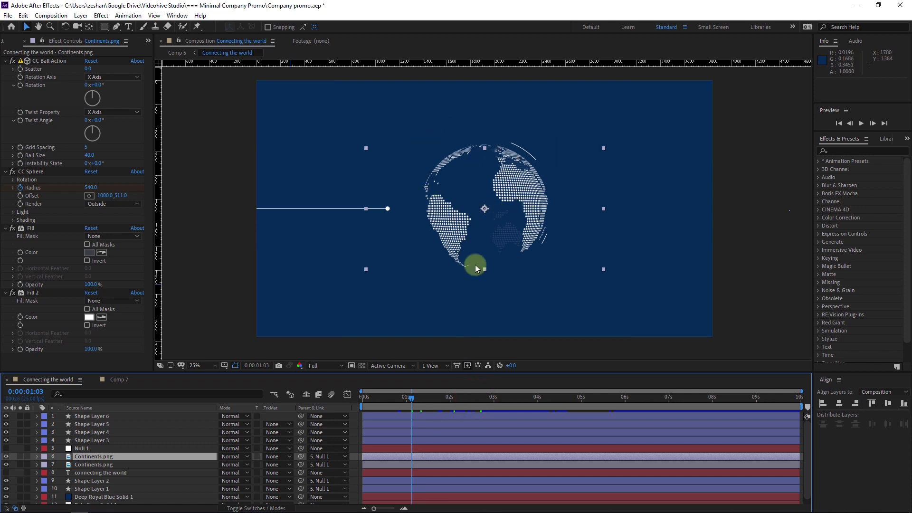
left_click_drag(436, 404, 512, 401)
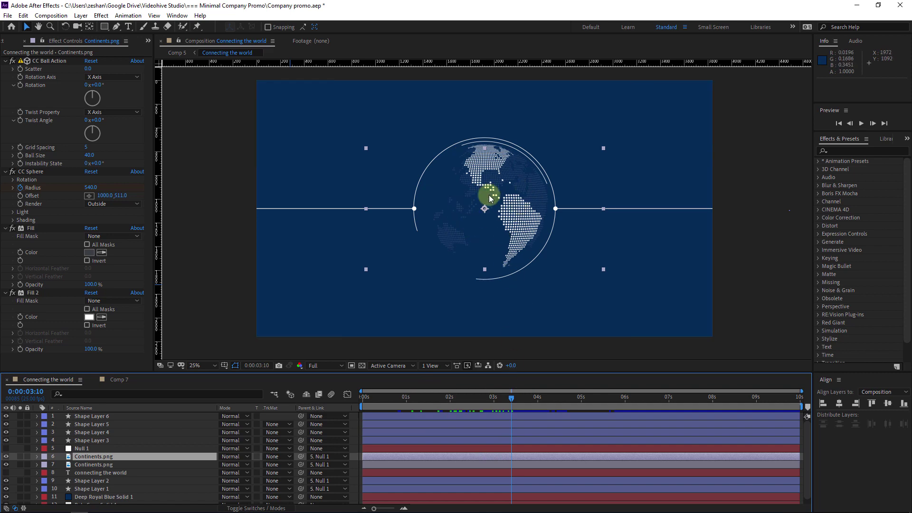
Return to Comp 7, set CC Sphere's Render option to Inside on the continents layer, and preview the globe.
left_click_drag(436, 232, 170, 387)
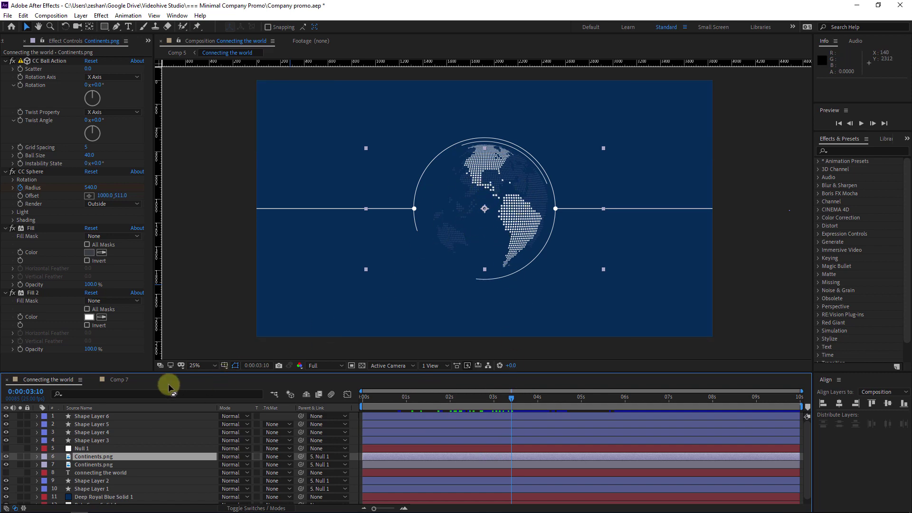
left_click(118, 381)
left_click(37, 416)
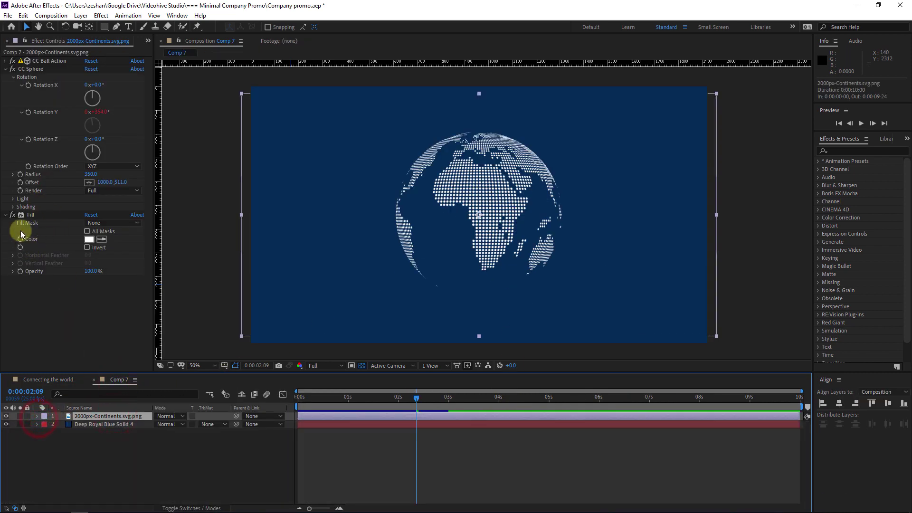
left_click(39, 69)
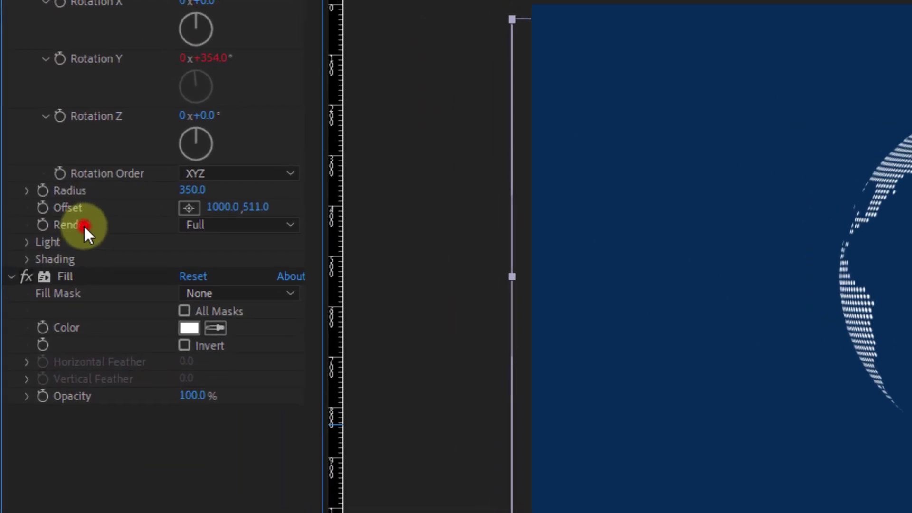
left_click(109, 190)
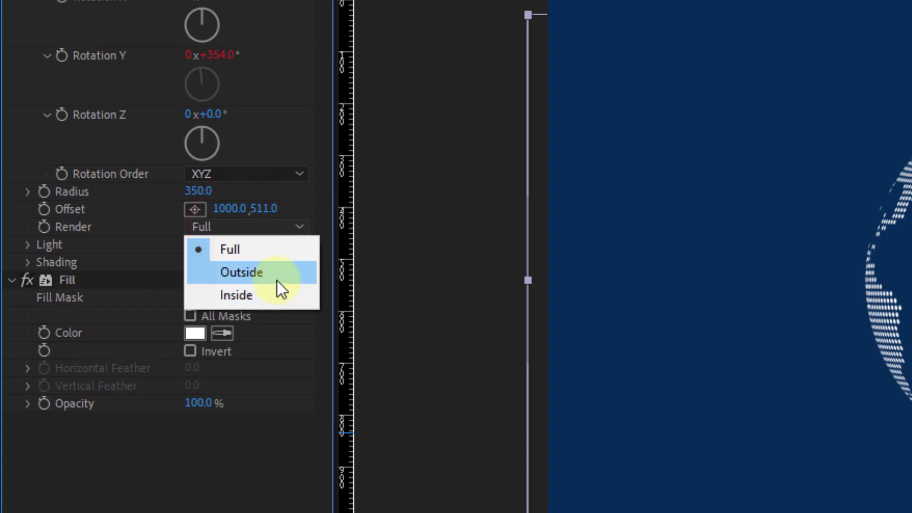
left_click(279, 297)
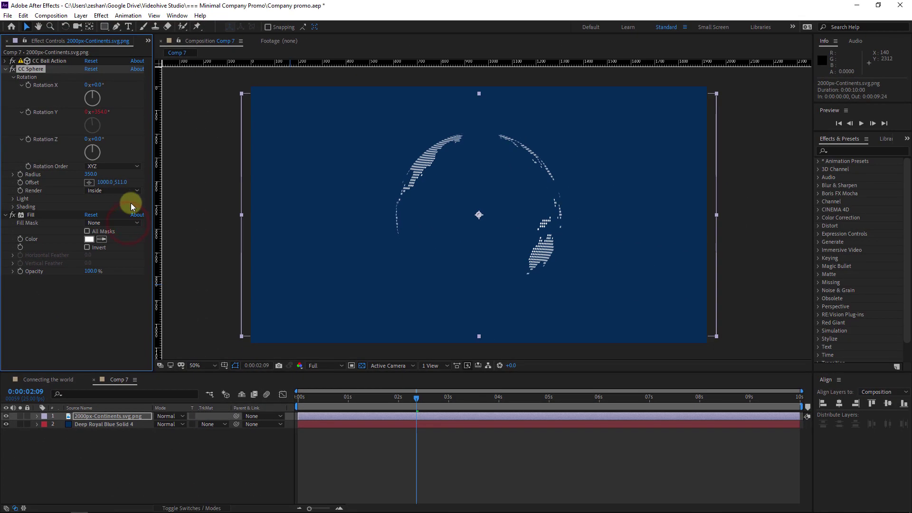
left_click_drag(412, 407, 330, 394)
key("space")
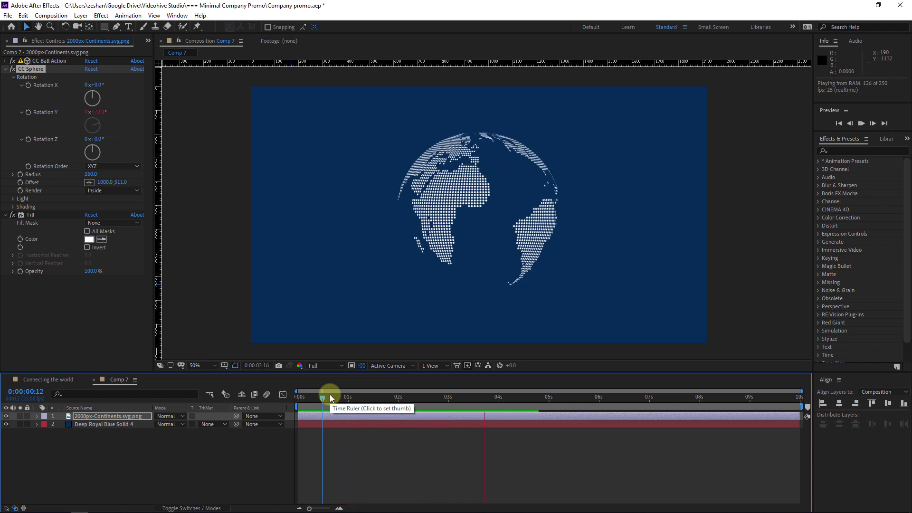
key("space")
Duplicate the continents layer and set CC Sphere's Render option to Outside on the upper copy.
left_click(125, 417)
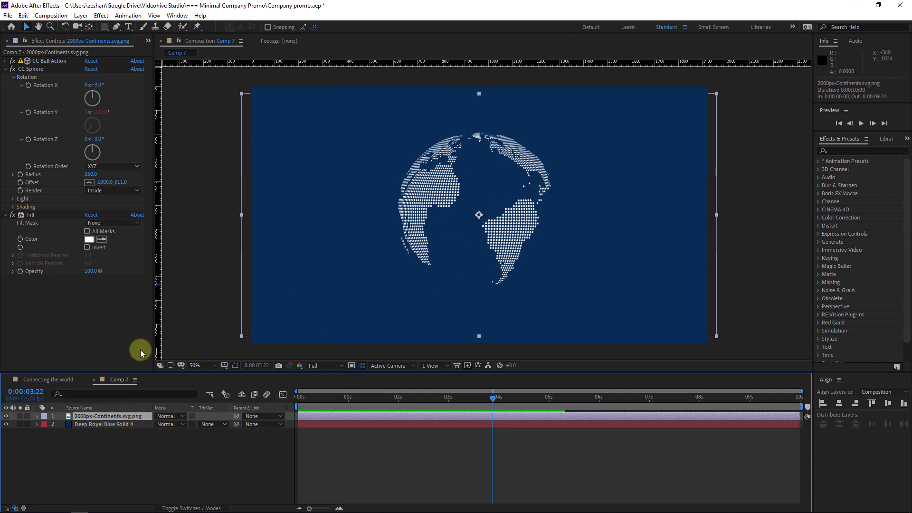
key("ctrl+d")
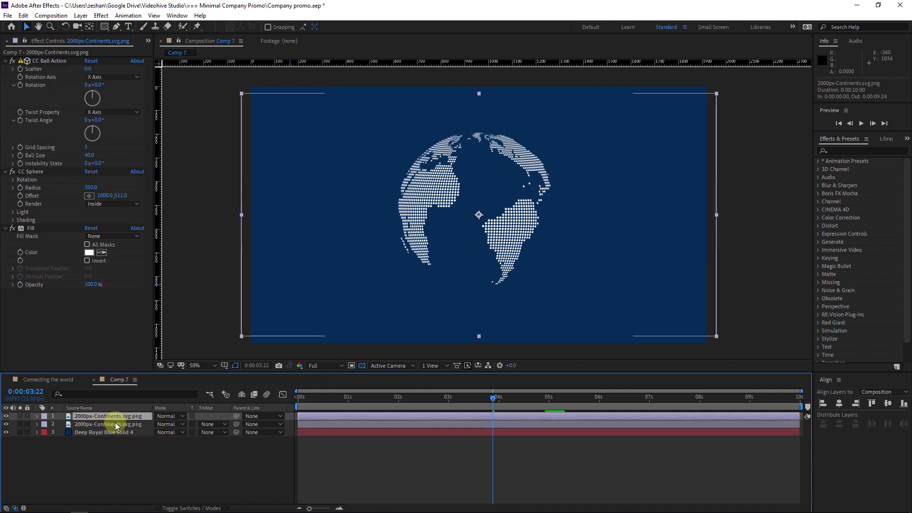
left_click(128, 417)
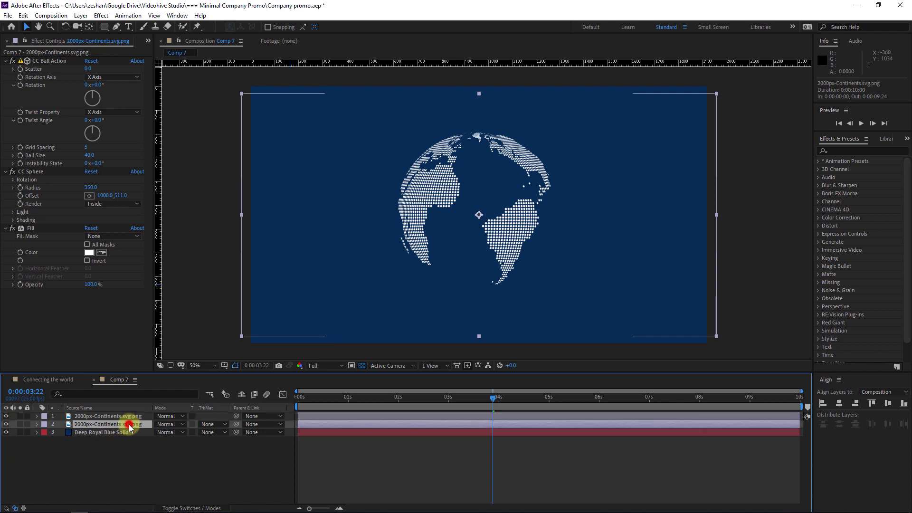
left_click(110, 204)
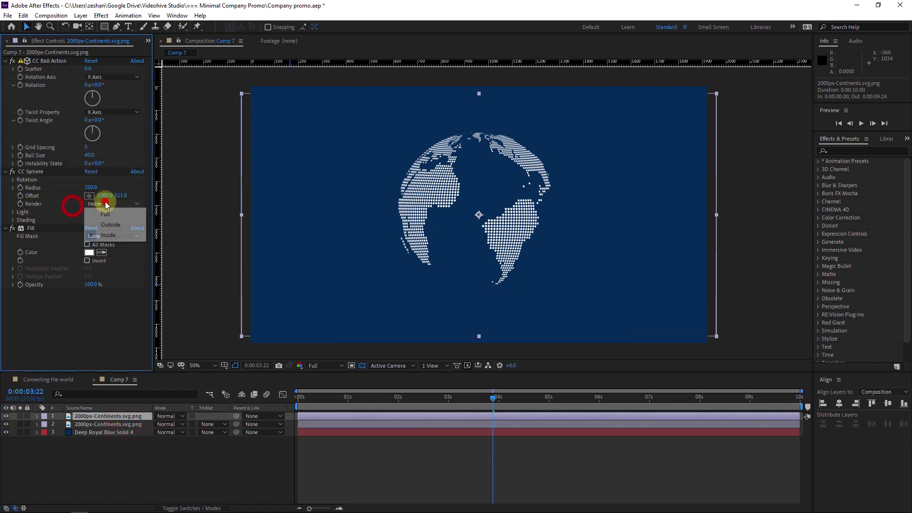
left_click(121, 224)
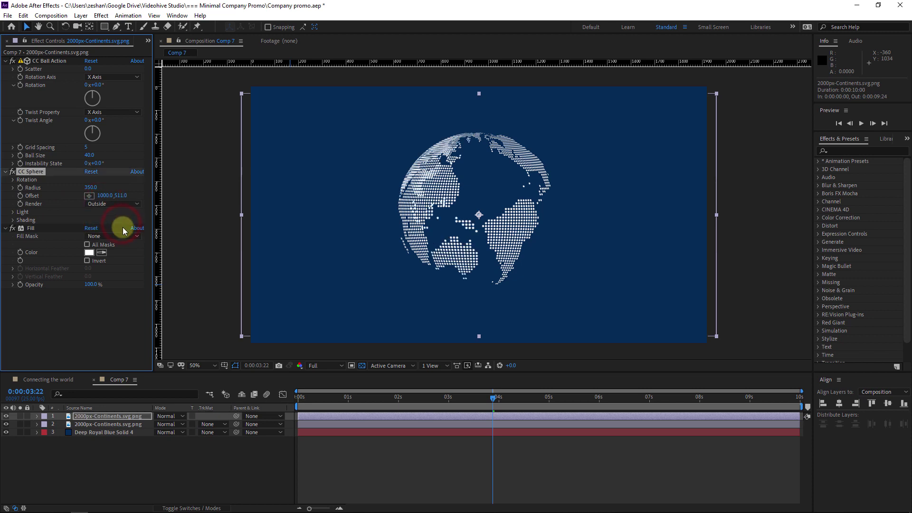
Try 10% opacity on the upper continents layer, preview the globe, and restore the layer to 100%.
key("t")
left_click(119, 418)
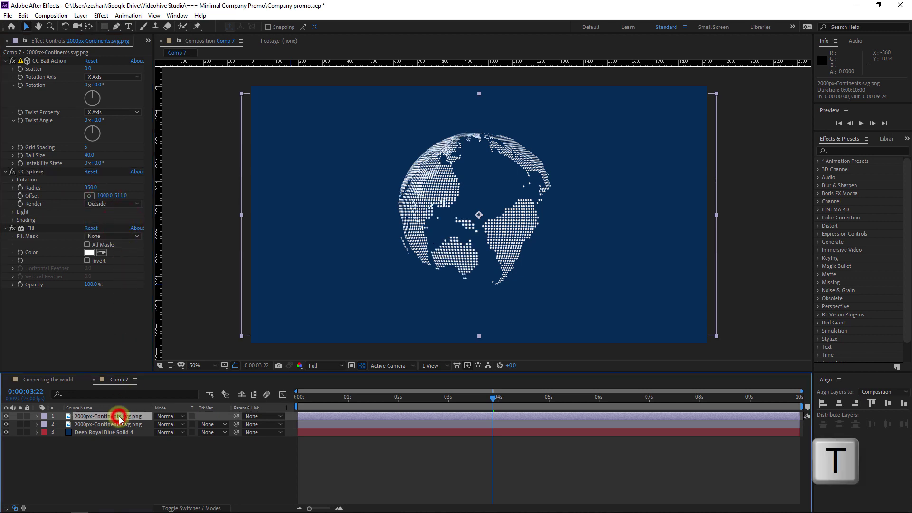
key("t")
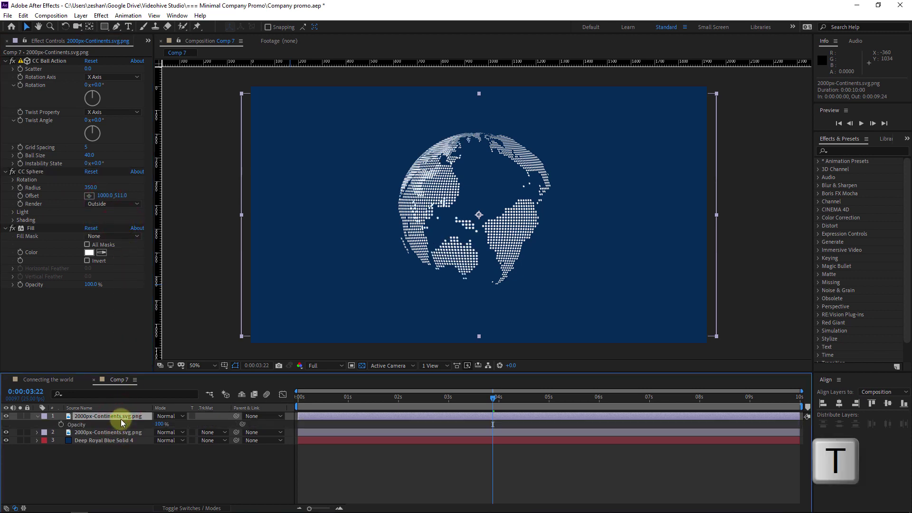
left_click(214, 394)
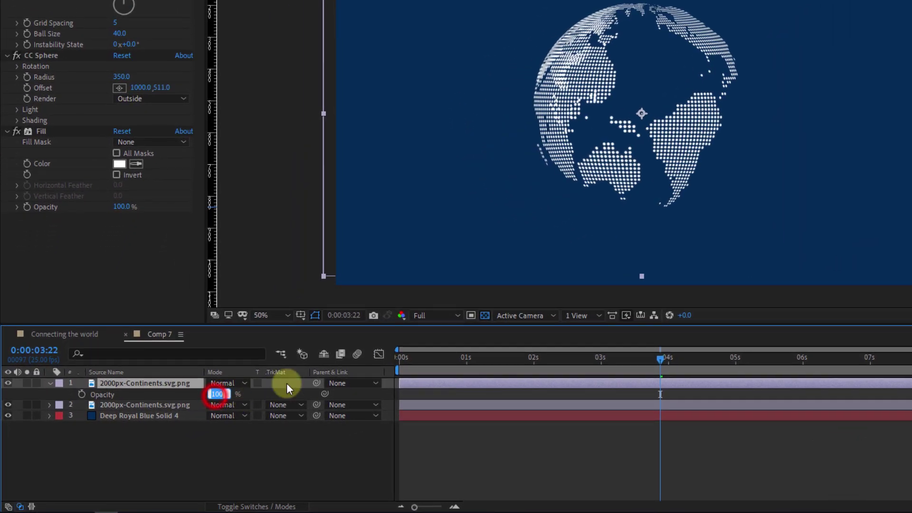
type("10")
key("Return")
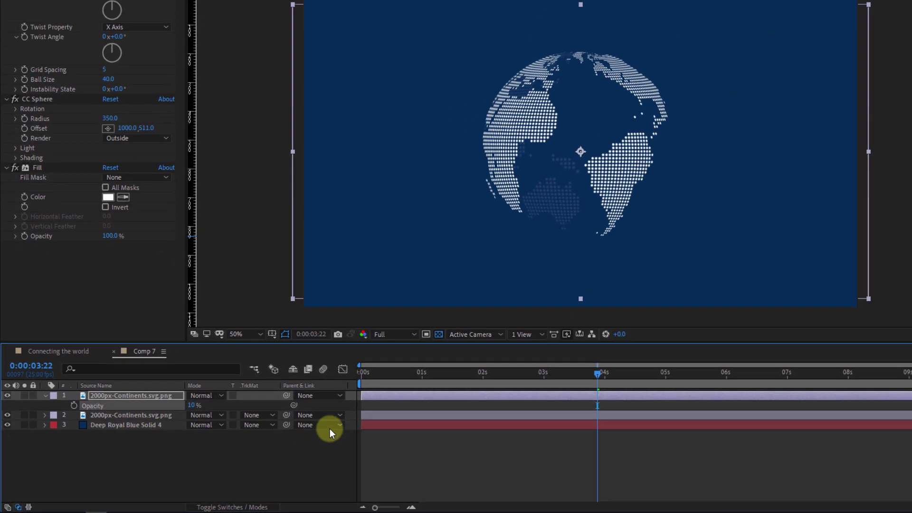
key("space")
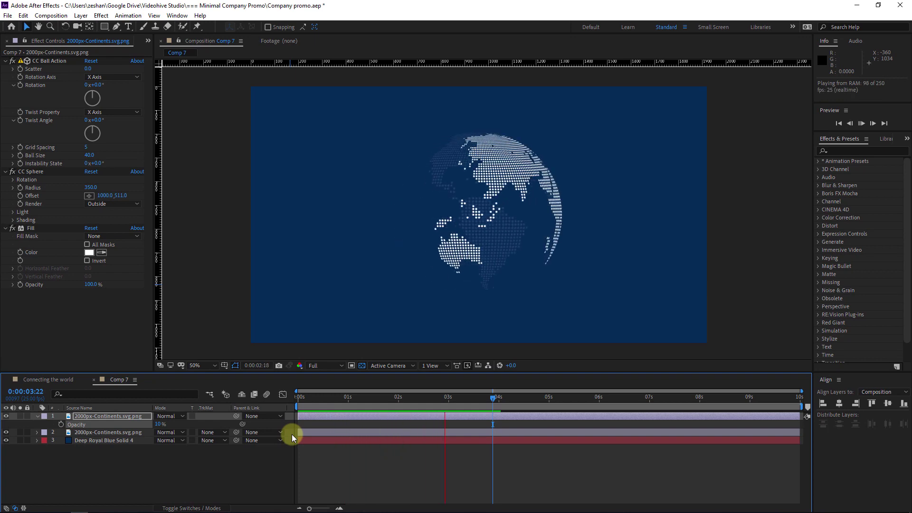
key("space")
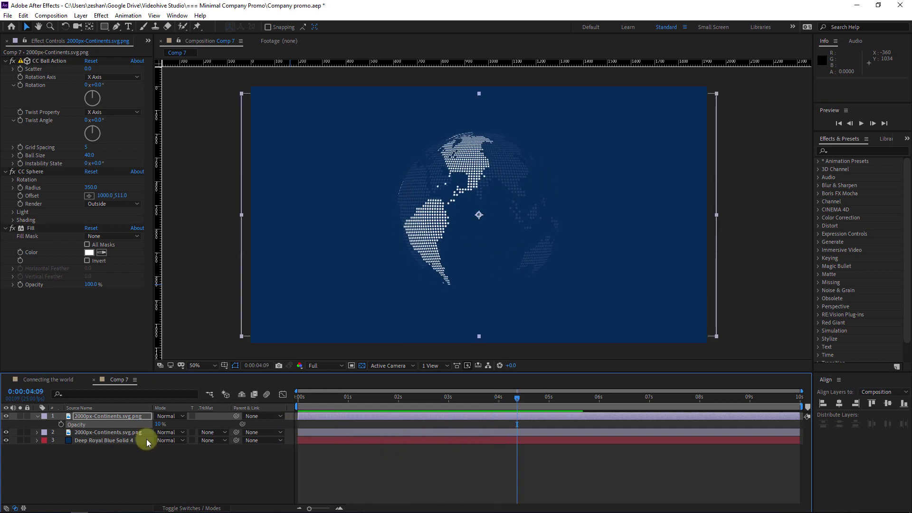
type("100")
key("Return")
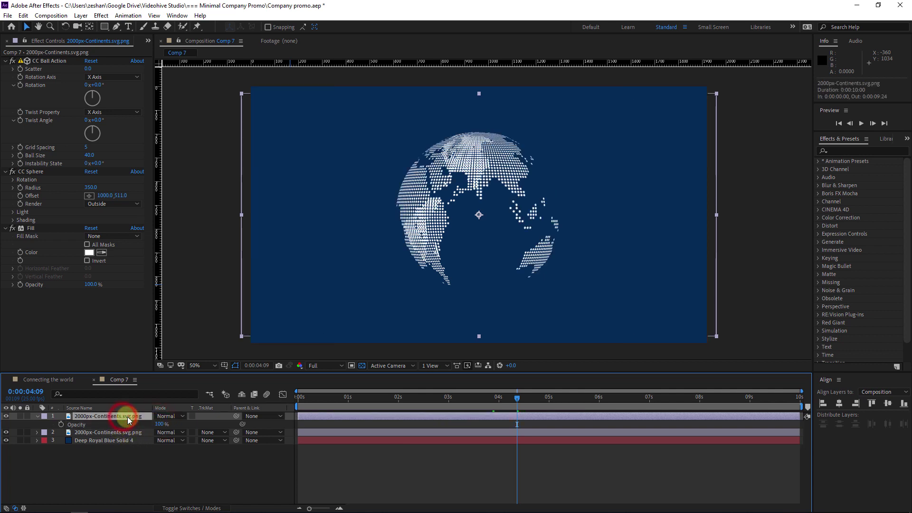
Rename the upper continents layer Outside and the lower one Inside.
key("Return")
type("Outsi")
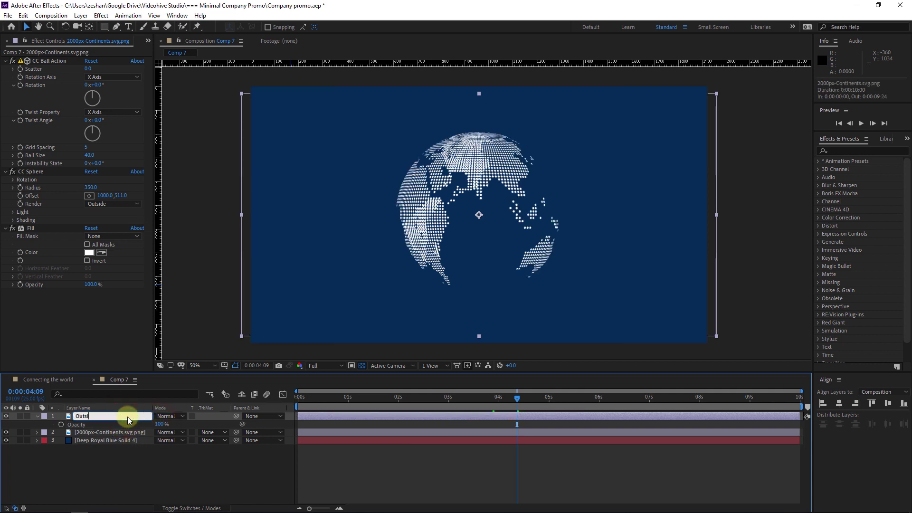
type("de")
key("Return")
left_click(105, 433)
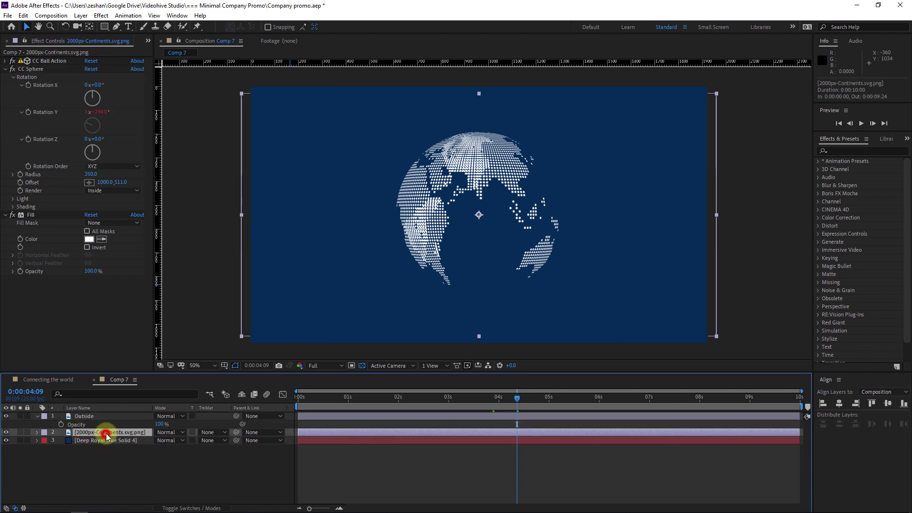
type("Inside")
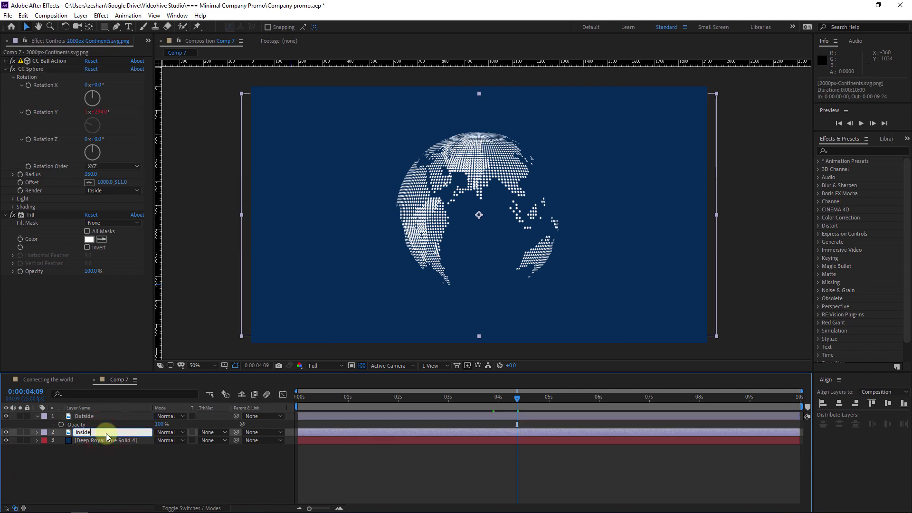
key("Return")
Lower the Inside layer's opacity to fade the back of the globe, collapse the layer properties, and preview the rotation.
key("t")
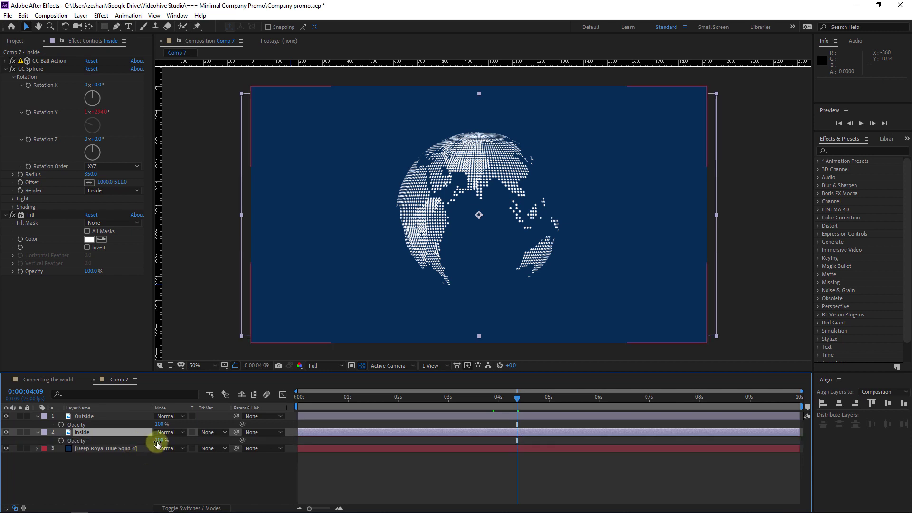
left_click(159, 441)
key("Return")
key("ctrl+a")
key("space")
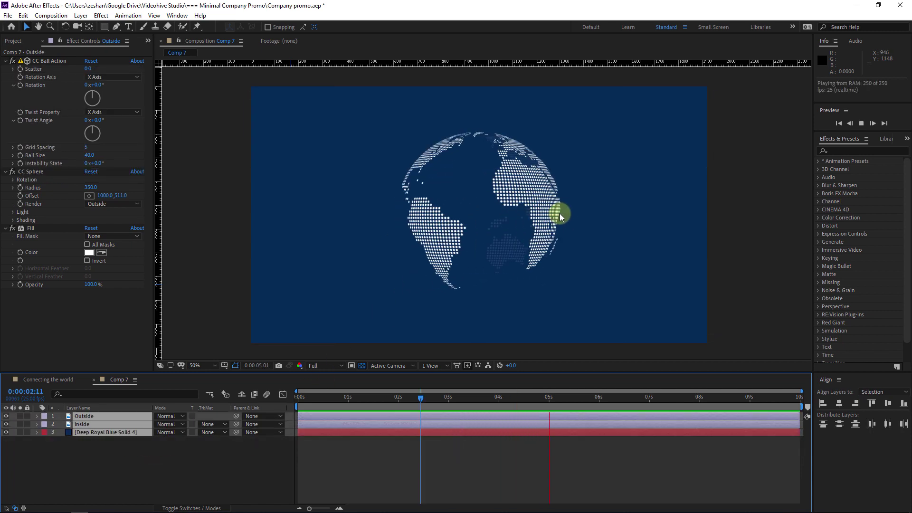
key("space")
Reveal the expressions on the Outside and Inside layers and set Outside's CC Sphere Rotation Y expression to time*80.
left_click(120, 449)
left_click(109, 418)
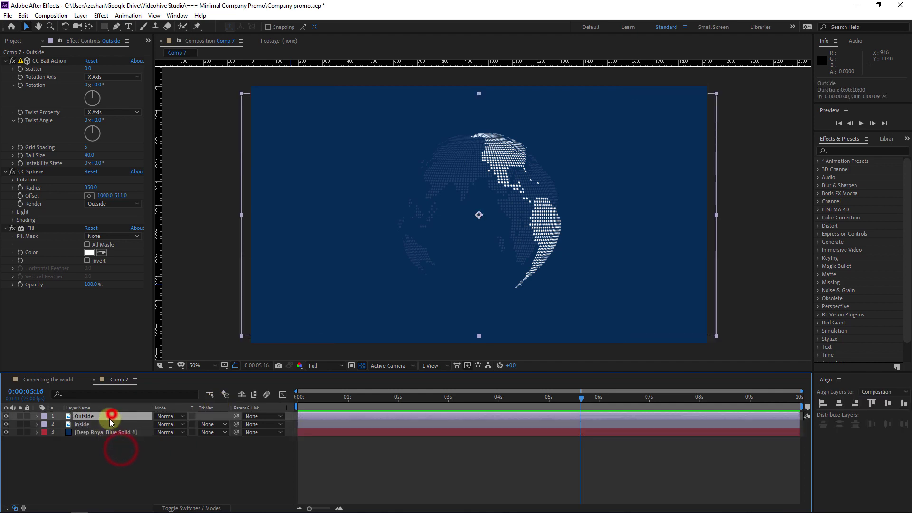
left_click(110, 424, "ctrl")
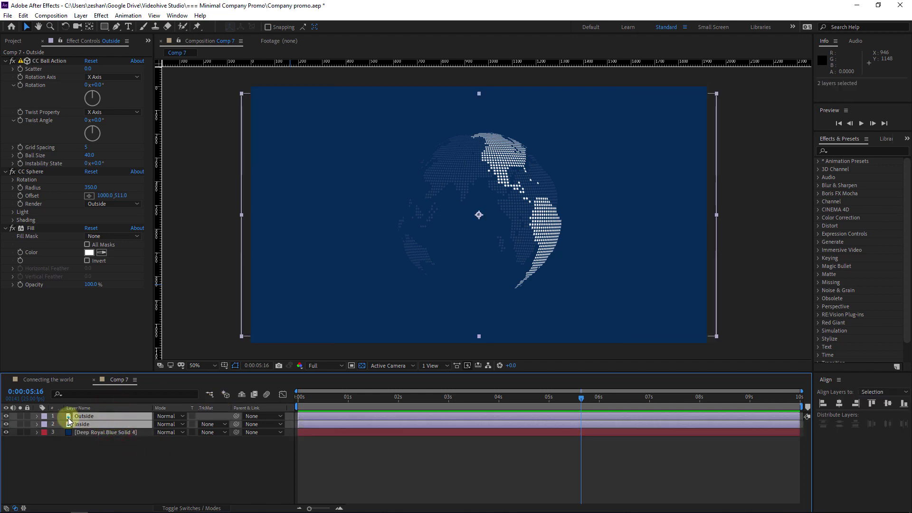
key("e")
key("e")
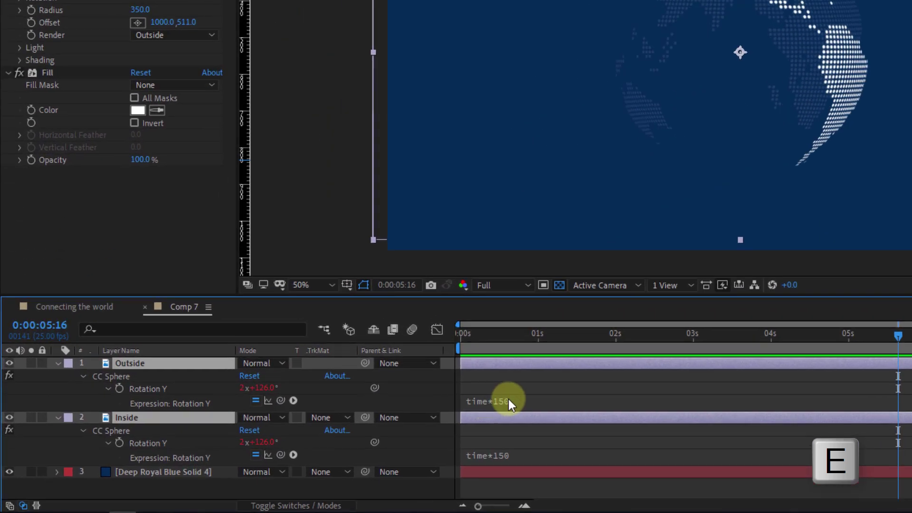
left_click(333, 440)
left_click_drag(670, 368, 727, 372)
type("80")
key("KP_Enter")
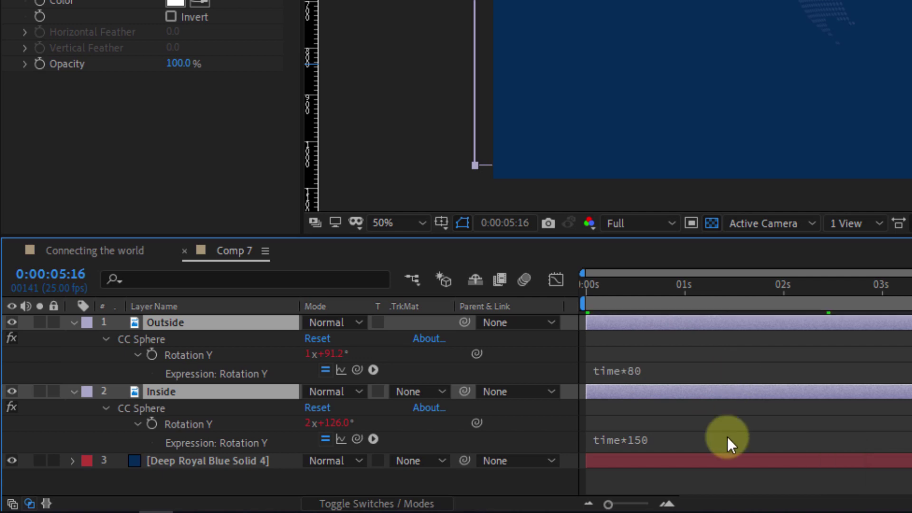
Set the Inside layer's CC Sphere Rotation Y expression to time*80.
left_click(663, 440)
left_click_drag(672, 437, 783, 434)
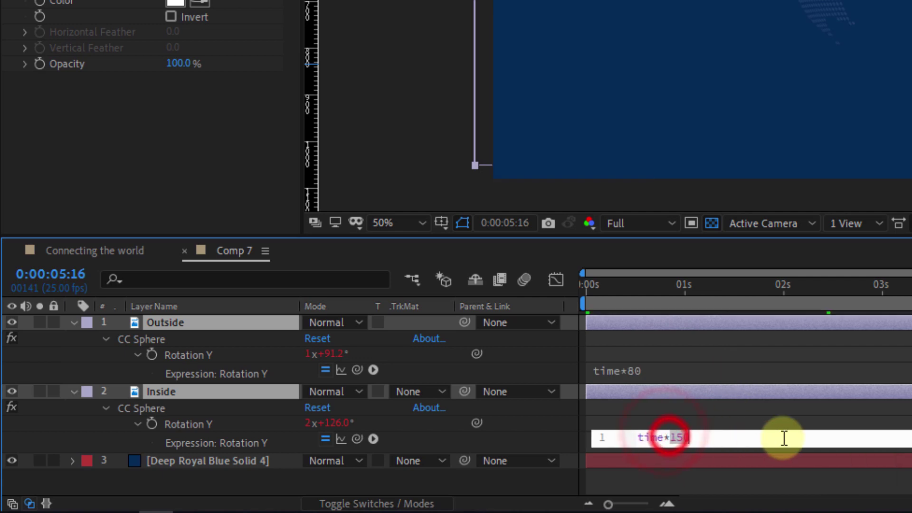
type("80")
key("KP_Enter")
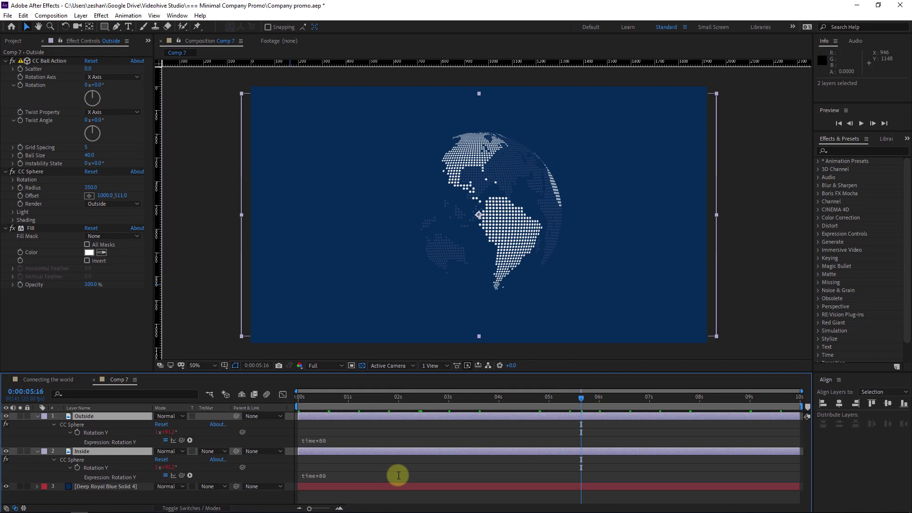
Set the composition preview resolution to Half and play back the slower globe rotation.
key("space")
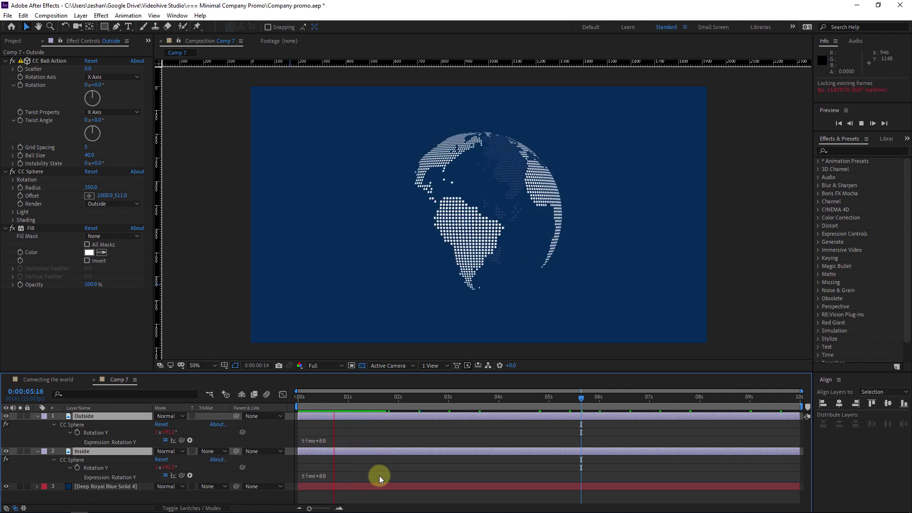
left_click(340, 365)
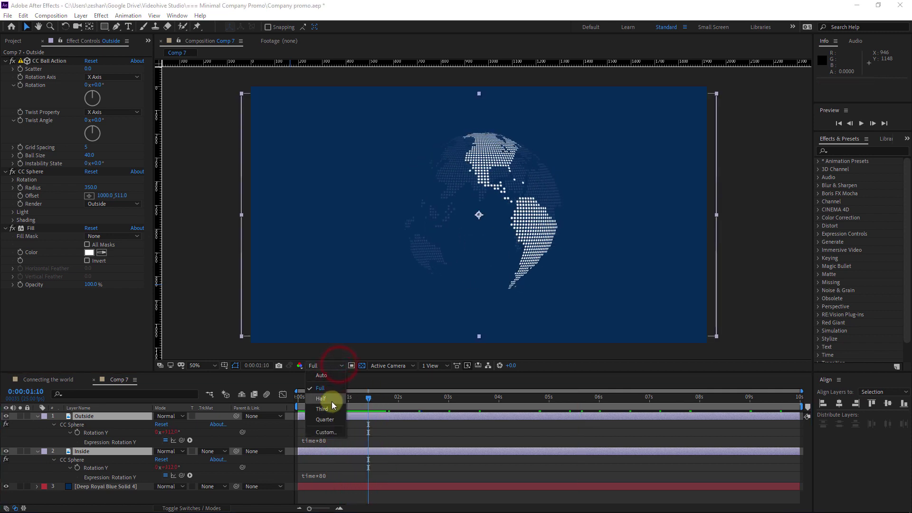
left_click(332, 401)
key("space")
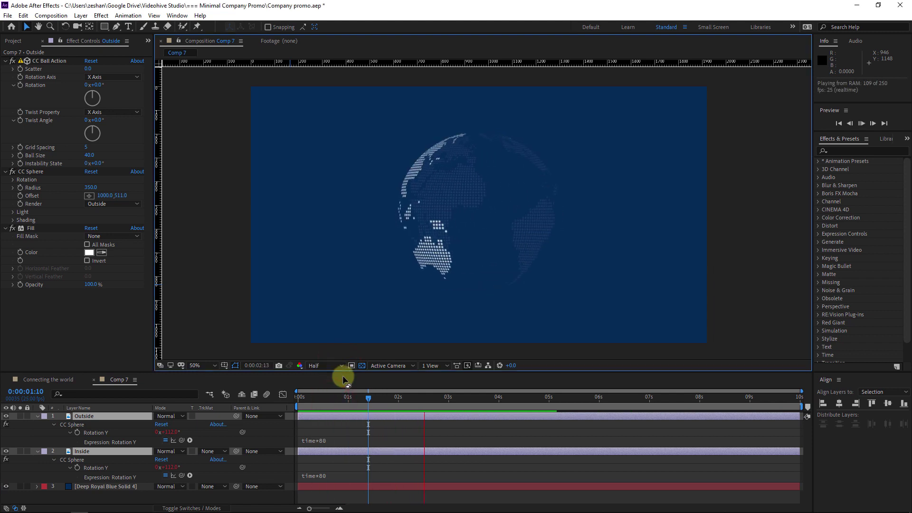
Stop playback, collapse the properties of all Comp 7 layers, and open the Connecting the world composition.
left_click(110, 416)
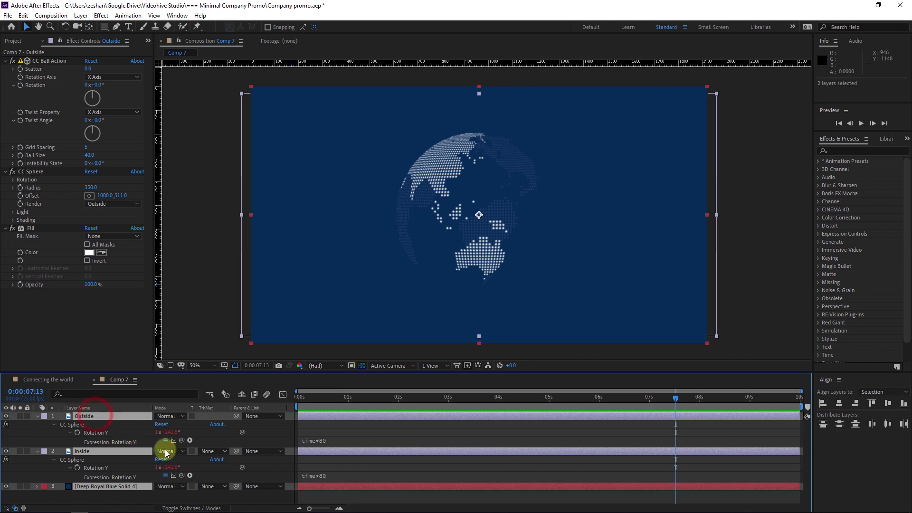
key("u")
left_click(154, 467)
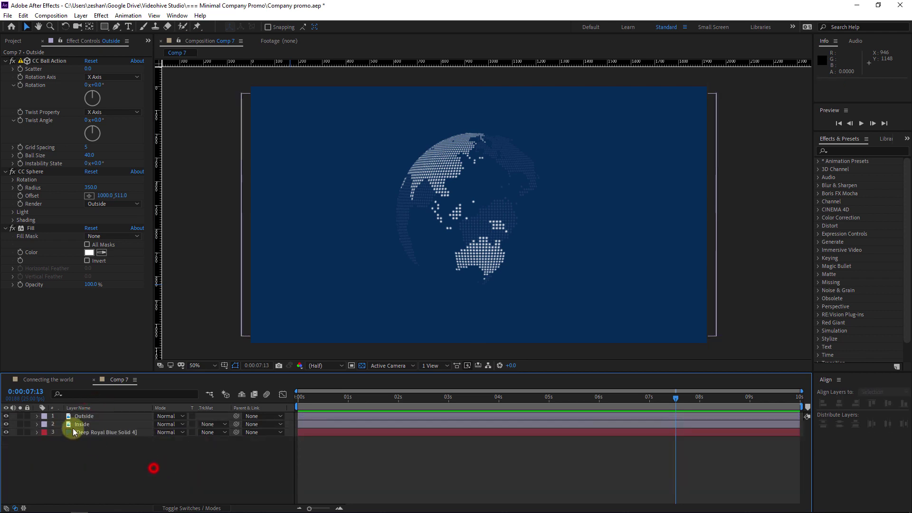
left_click(47, 379)
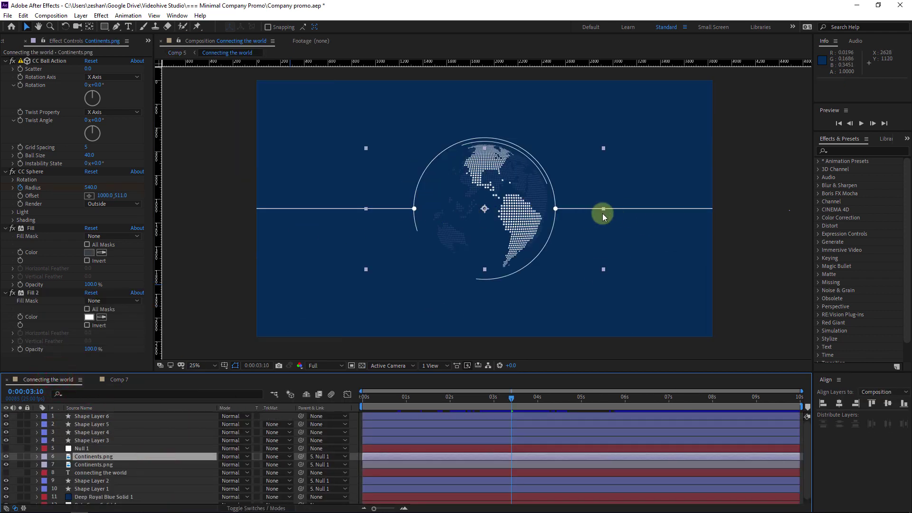
In Comp 7, draw a straight horizontal line with the Pen tool from outside the frame's left edge to just short of the globe.
left_click(119, 380)
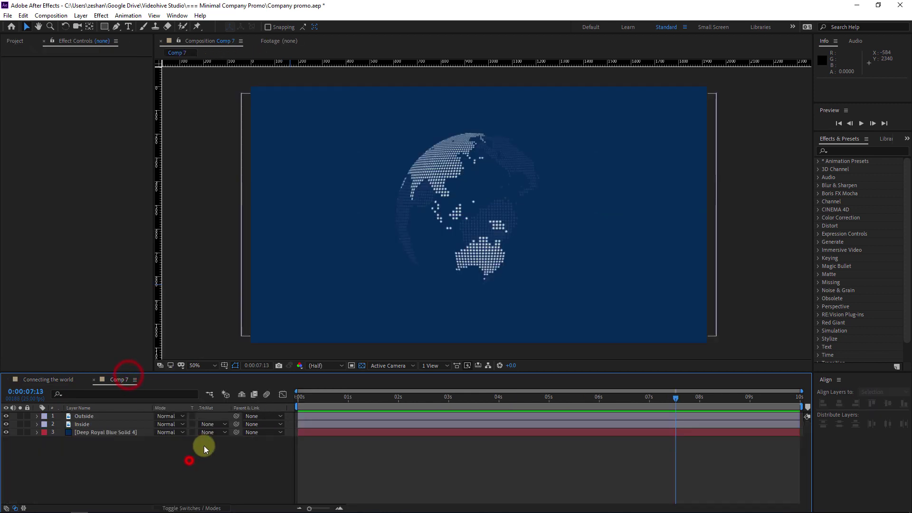
left_click(117, 26)
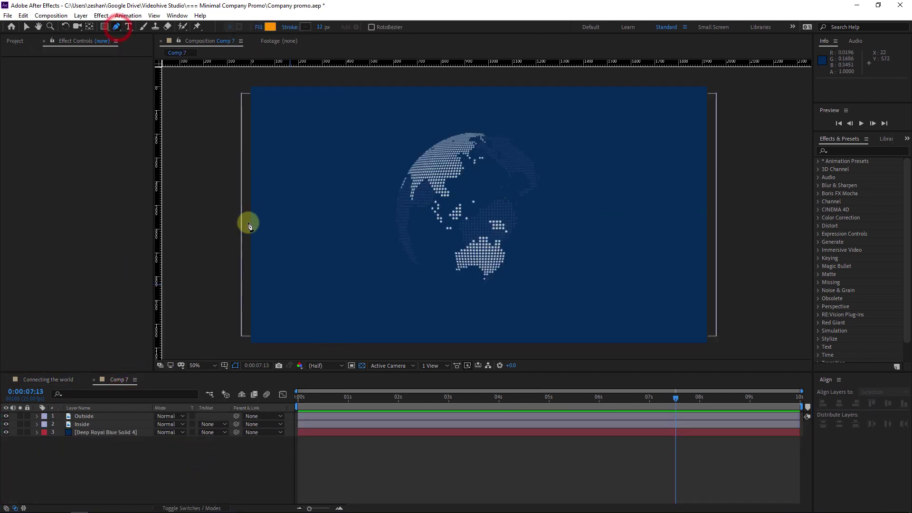
left_click(228, 210)
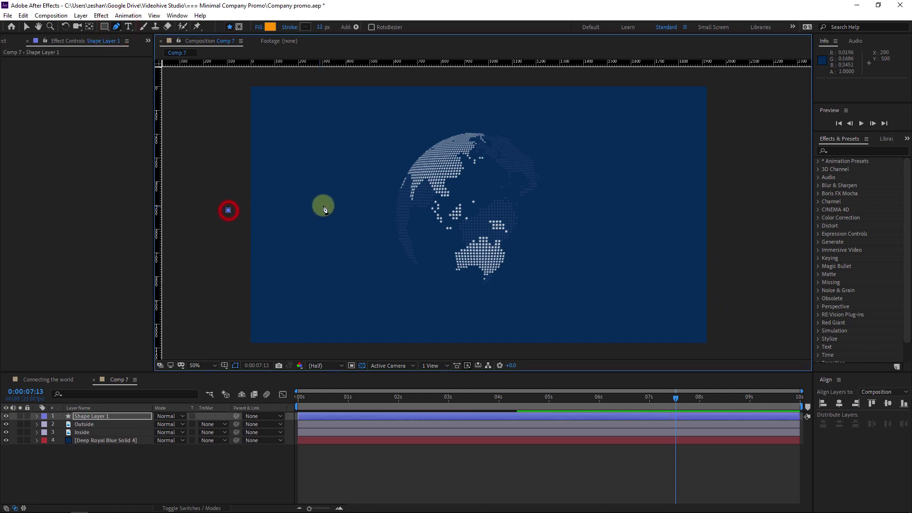
left_click(383, 210)
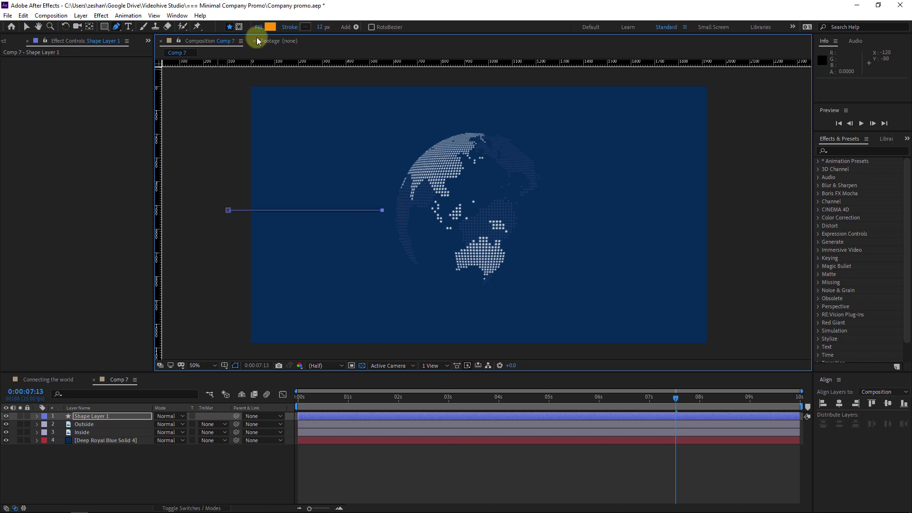
Set the line's fill to None and its stroke colour to white.
left_click(261, 29)
left_click(403, 212)
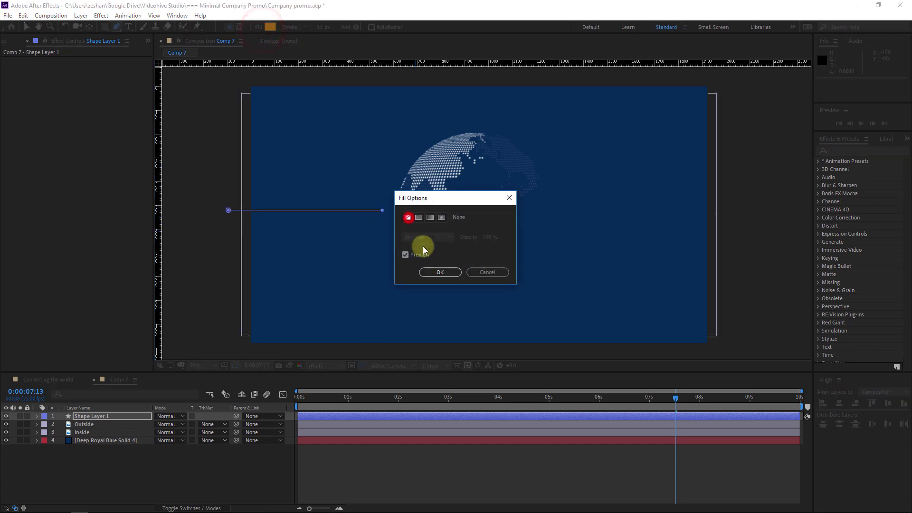
left_click(443, 271)
left_click(309, 27)
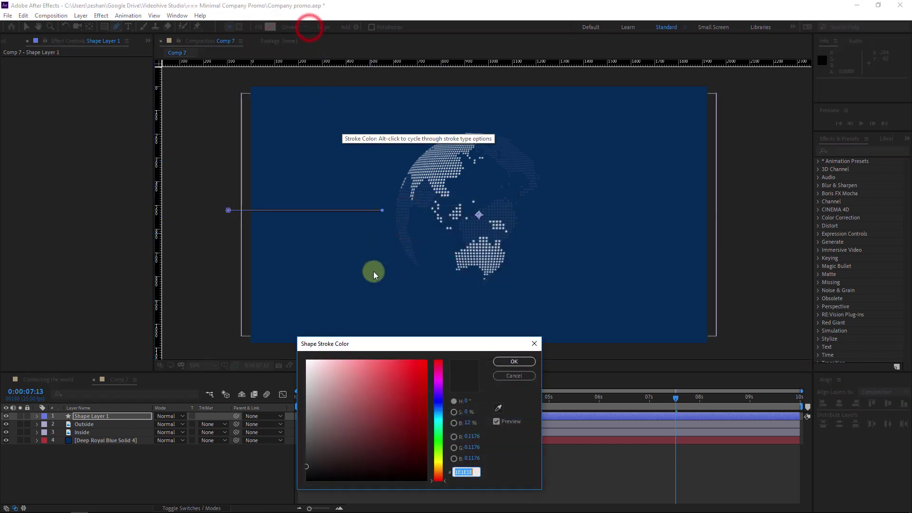
left_click(346, 367)
left_click(514, 362)
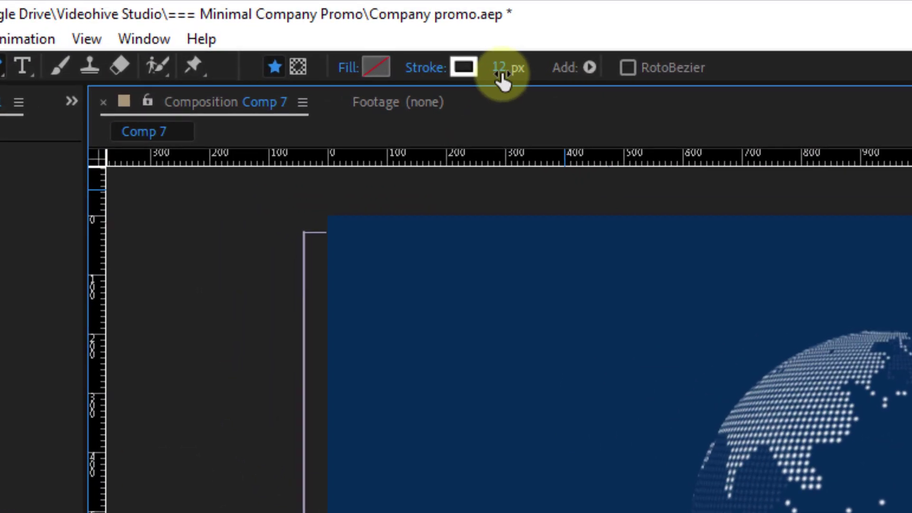
Set the line's stroke width to 5 px and deselect the layer.
mouse_move(503, 80)
left_mouse_down()
mouse_move(495, 75)
mouse_move(505, 83)
left_mouse_up()
left_click(501, 78)
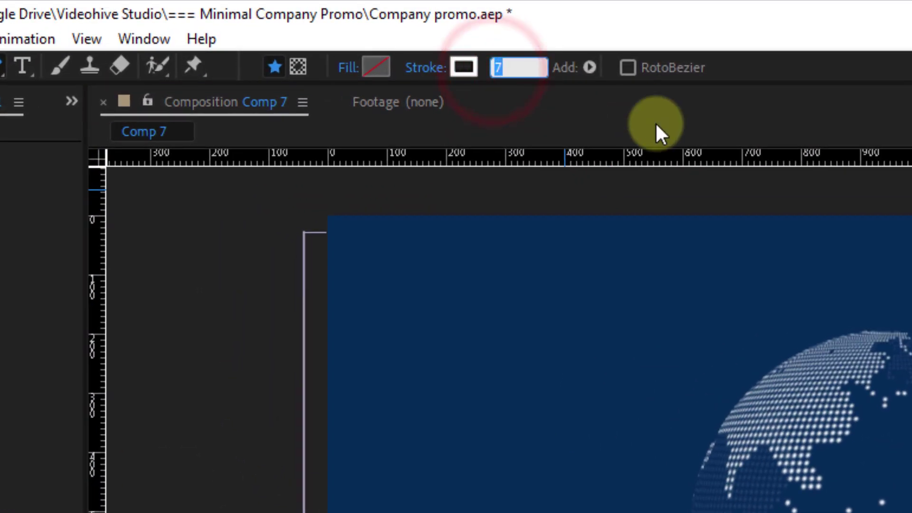
type("5")
key("Return")
left_click(207, 456)
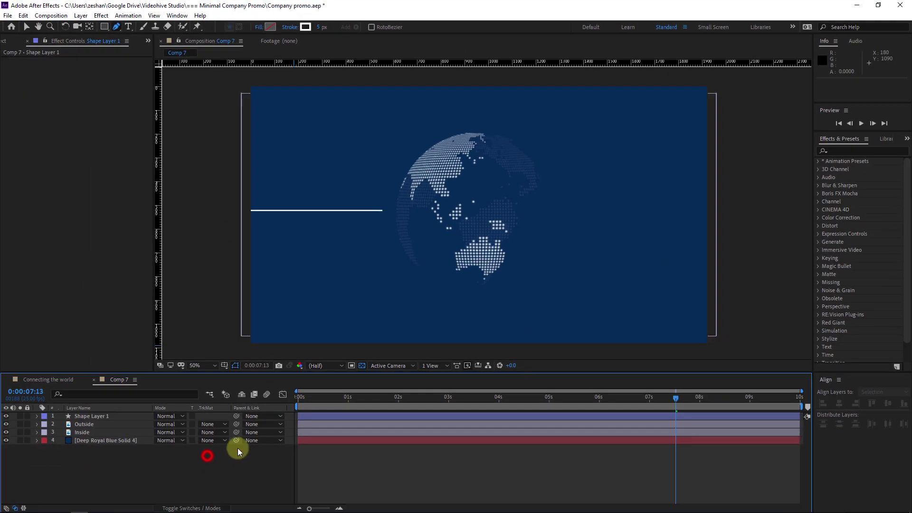
Duplicate the line layer and shift the copy horizontally to the globe's right side until it reaches past the frame edge.
left_click(107, 417)
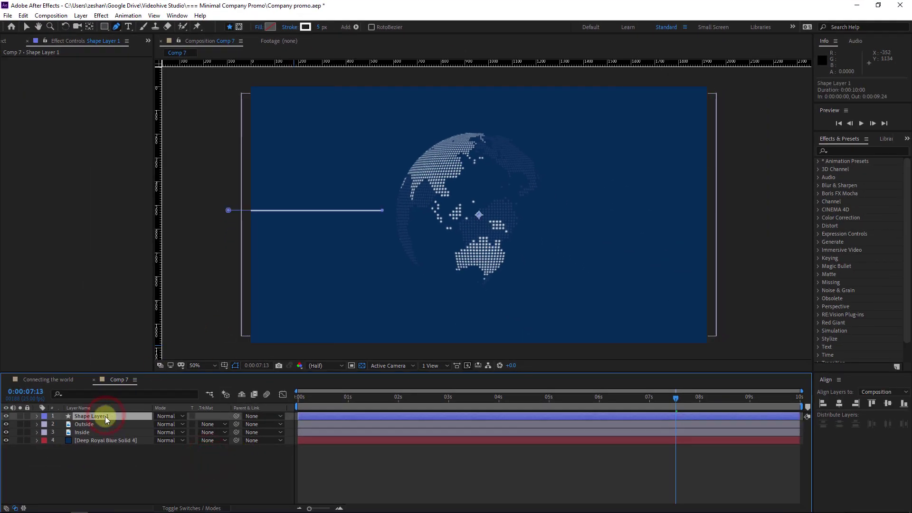
key("ctrl+d")
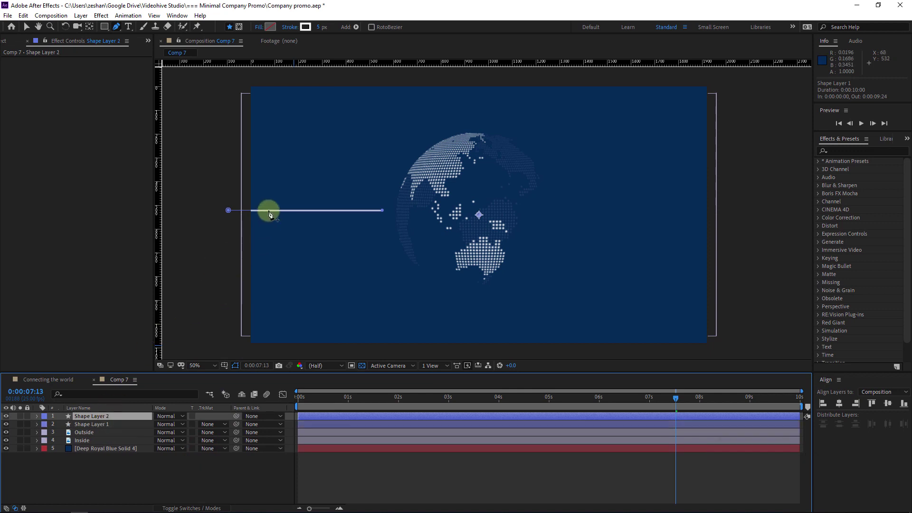
key("v")
key("shift+Right")
key("shift+Right")
key("shift+Right")
key("shift+Right")
key("shift+Right")
key("shift+Right")
key("shift+Right")
key("shift+Right")
key("shift+Right")
key("shift+Right")
key("shift+Right")
key("shift+Right")
key("shift+Right")
key("shift+Right")
key("shift+Right")
key("shift+Right")
key("shift+Right")
key("shift+Right")
key("shift+Right")
key("shift+Right")
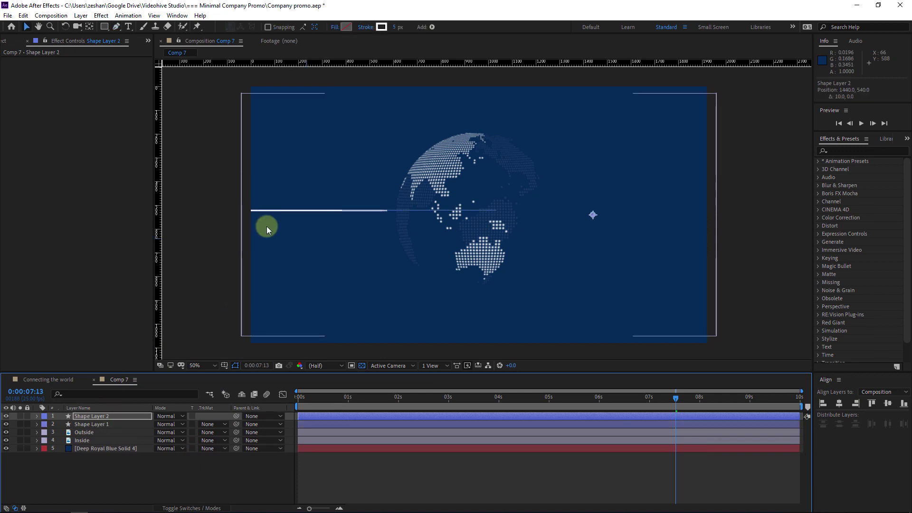
key("shift+Right")
key("shift+Right")
key("shift+Right")
key("shift+Right")
key("shift+Right")
key("shift+Right")
key("shift+Right")
key("shift+Right")
key("shift+Right")
key("shift+Right")
key("shift+Right")
key("shift+Right")
key("shift+Right")
key("shift+Right")
key("shift+Right")
key("shift+Right")
key("shift+Right")
key("shift+Right")
key("shift+Right")
key("shift+Right")
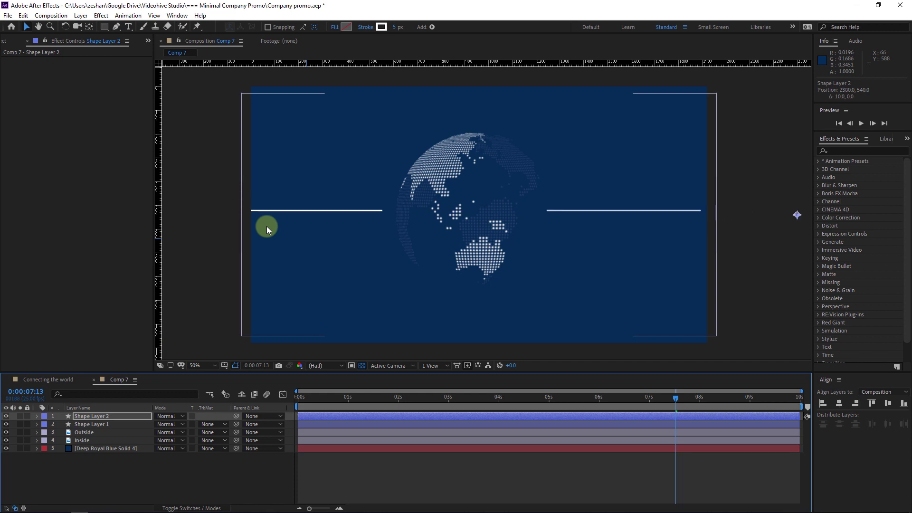
left_click(266, 226)
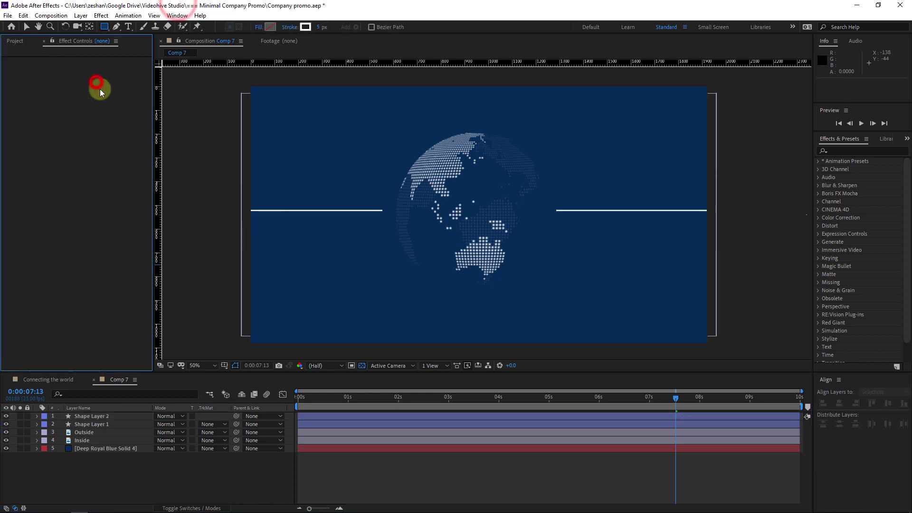
Draw a small circle with the Ellipse tool at the inner end of the left line.
left_click_drag(104, 27, 139, 47)
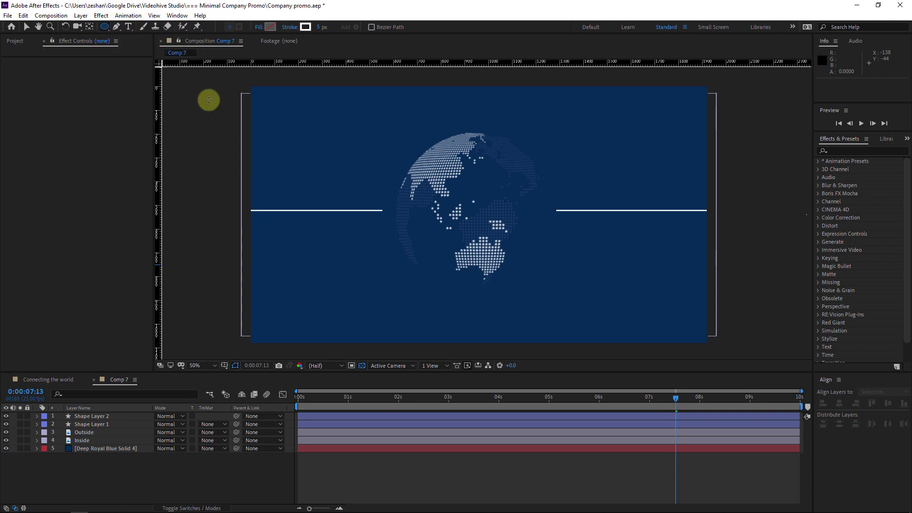
left_click_drag(376, 206, 380, 210)
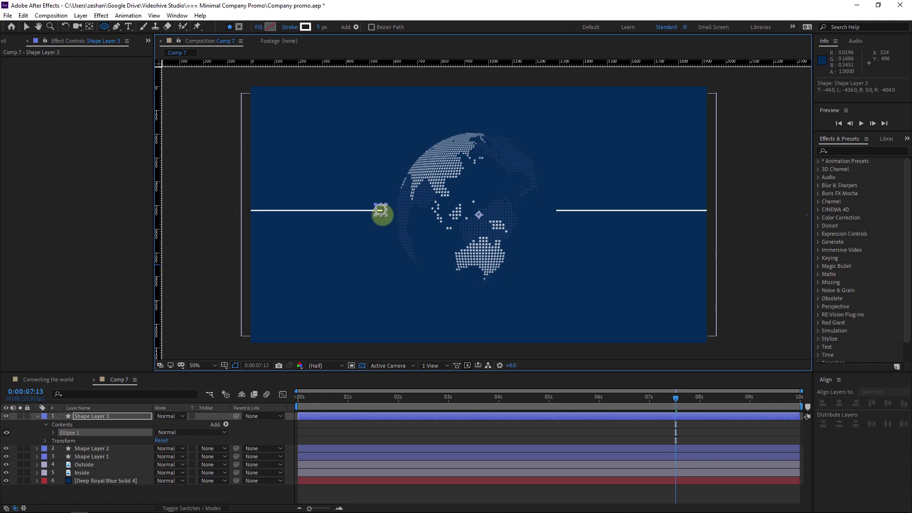
left_click_drag(380, 210, 380, 210)
Give the small circle a solid white fill (FFFFFF) and remove its stroke.
left_click(273, 28)
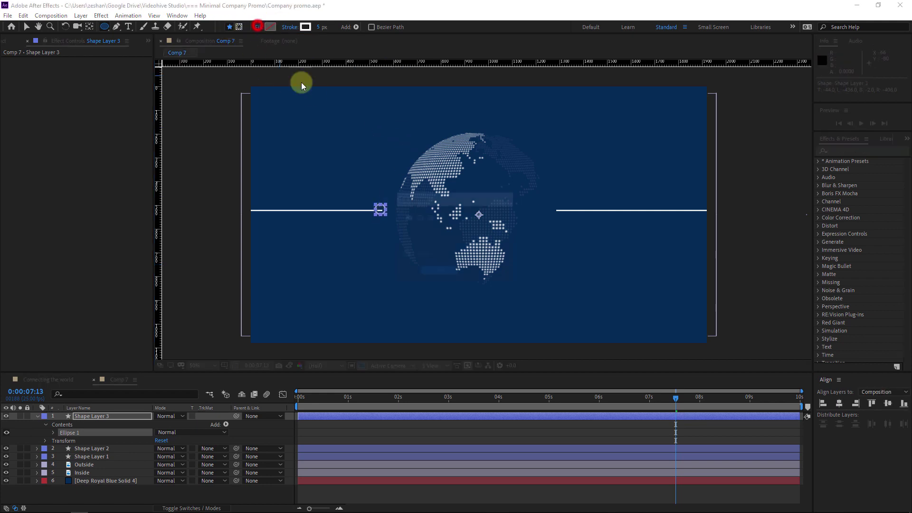
left_click(419, 218)
left_click(441, 272)
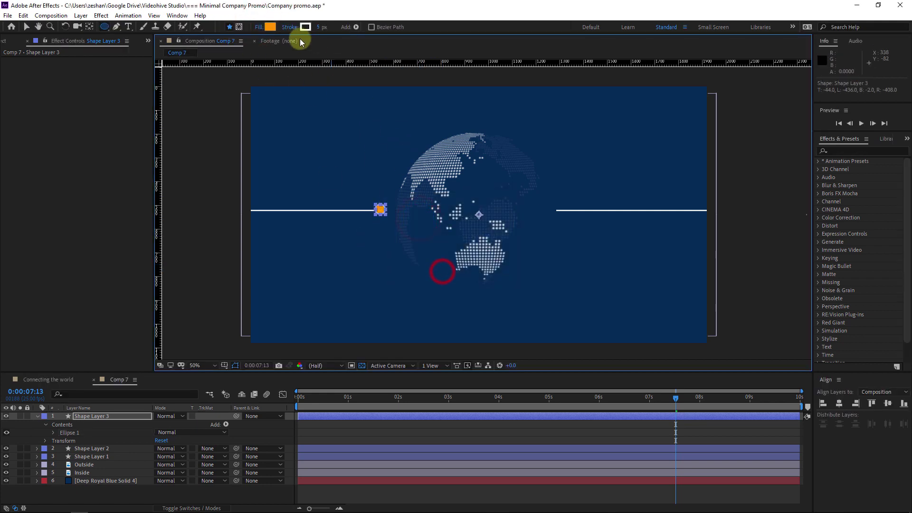
left_click(306, 27)
left_click(407, 218)
left_click(441, 272)
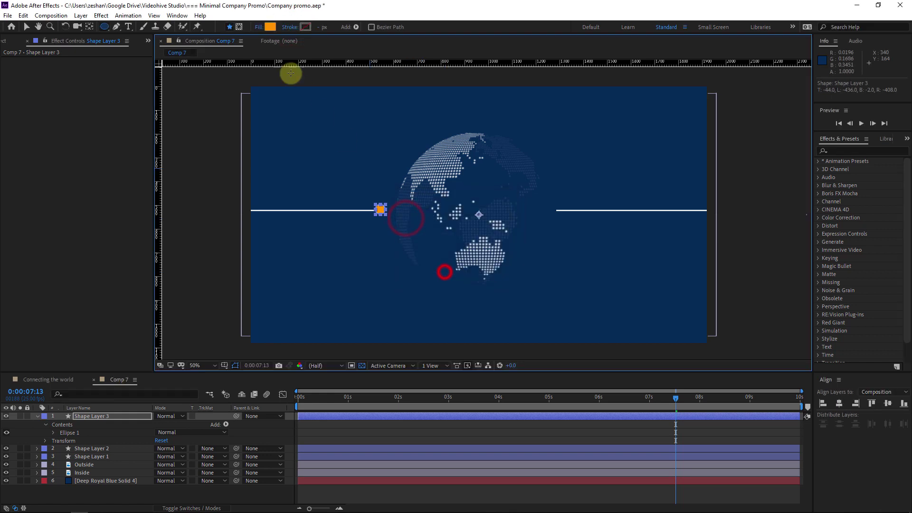
left_click(270, 26)
left_click(314, 361)
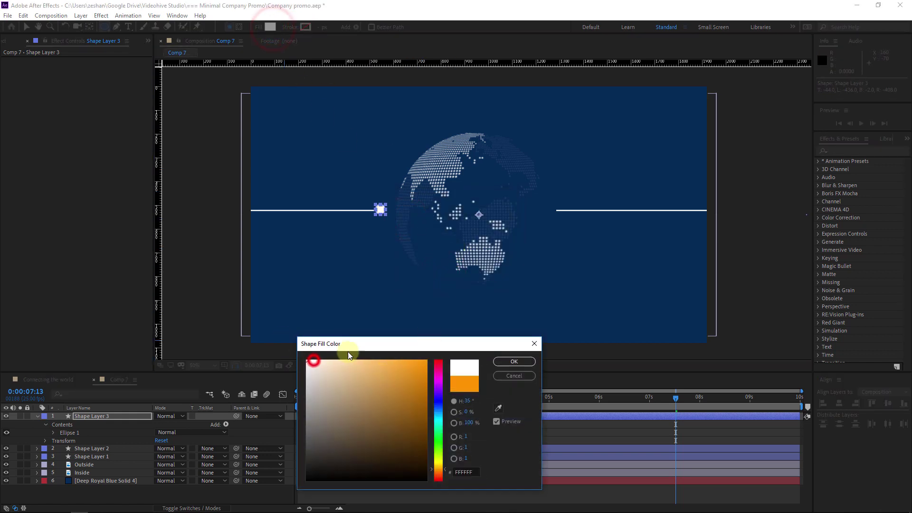
left_click(514, 362)
Reposition the white dot so that it sits vertically centred on the inner end of the left line.
key("slash")
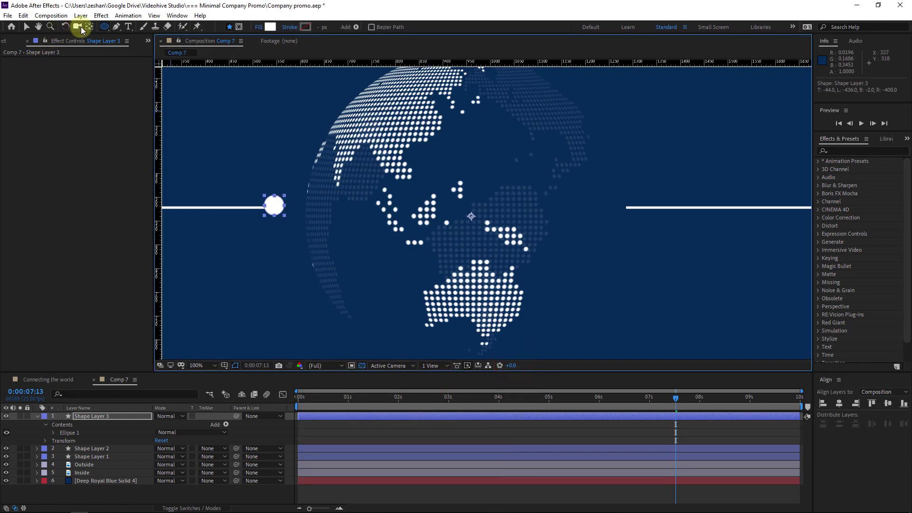
left_click(89, 26)
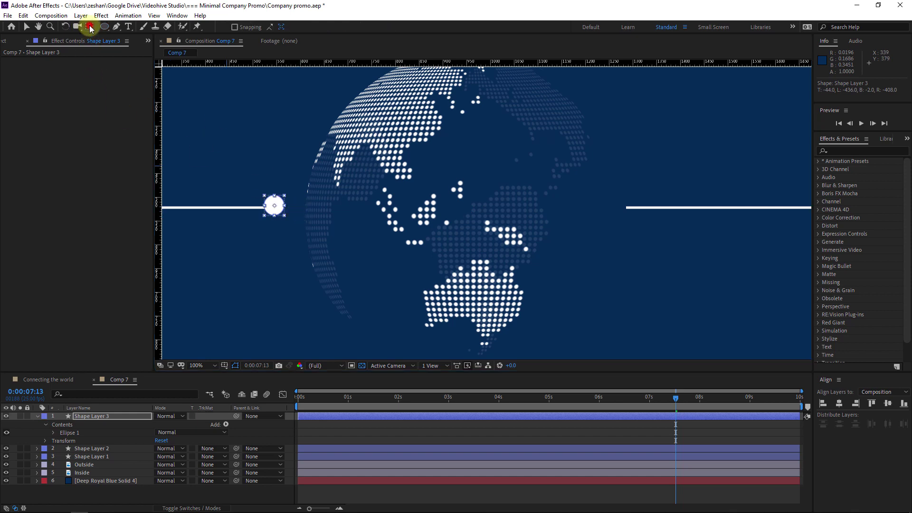
left_click(274, 205)
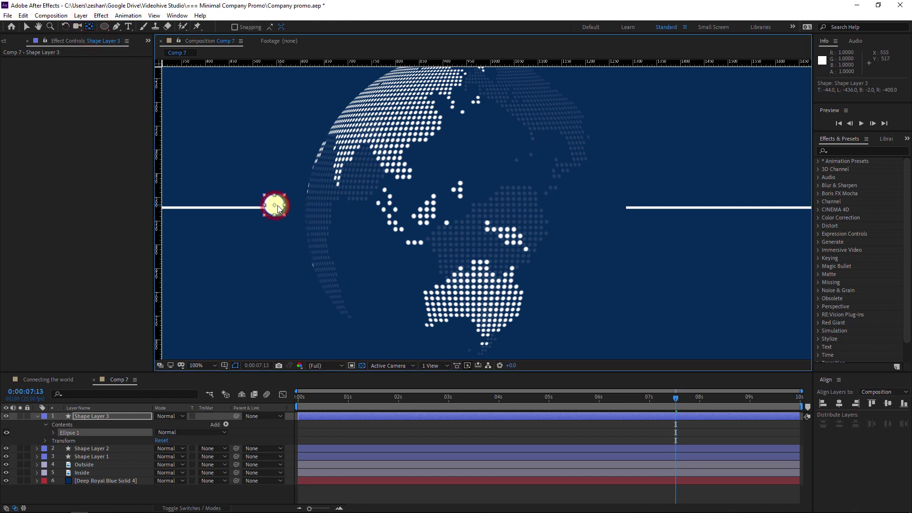
left_click(27, 27)
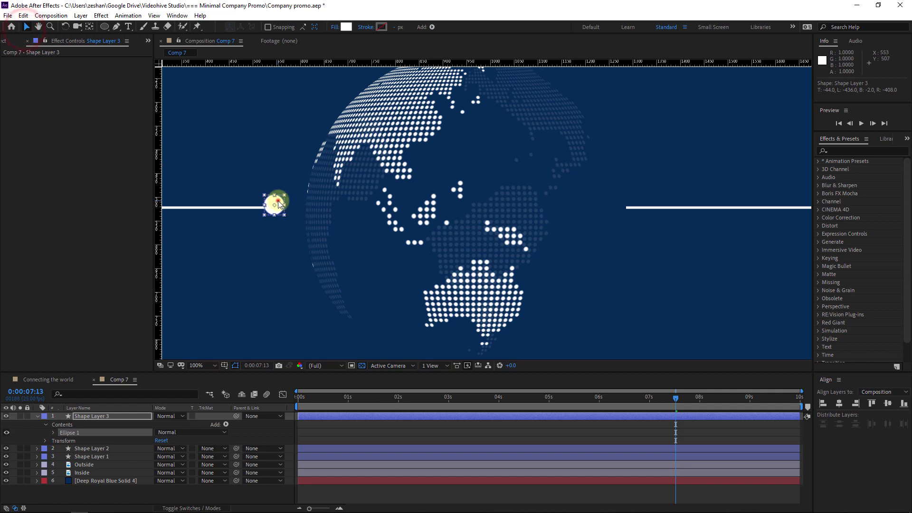
left_click_drag(279, 202, 274, 204)
key("comma")
key("comma")
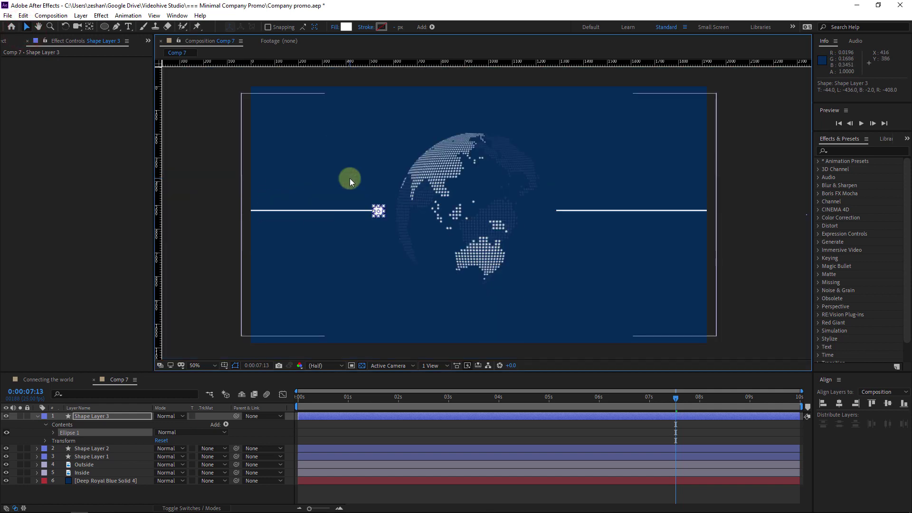
Move the anchor point of Shape Layer 3 to the centre of the white dot.
left_click(110, 423)
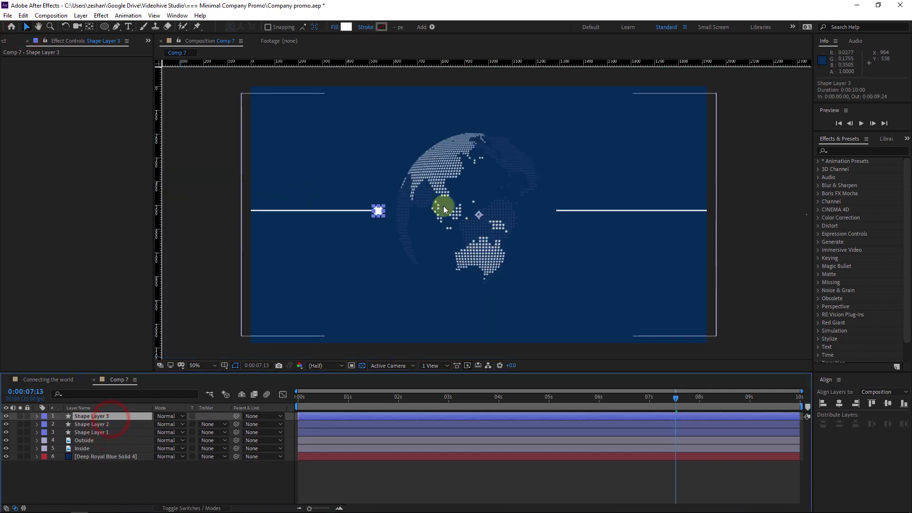
left_click(89, 26)
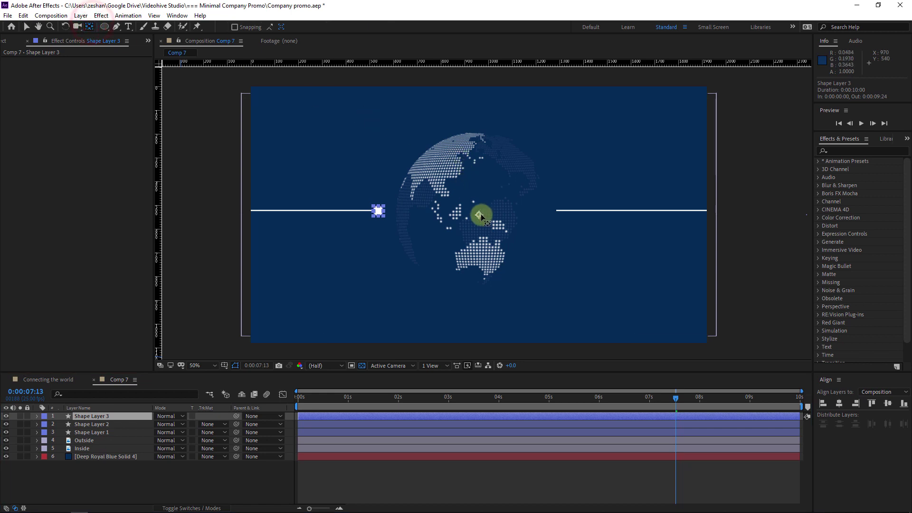
left_click_drag(479, 214, 379, 212)
key("ctrl")
Duplicate the dot layer and move the copy 752 px horizontally onto the inner end of the right line.
key("ctrl+d")
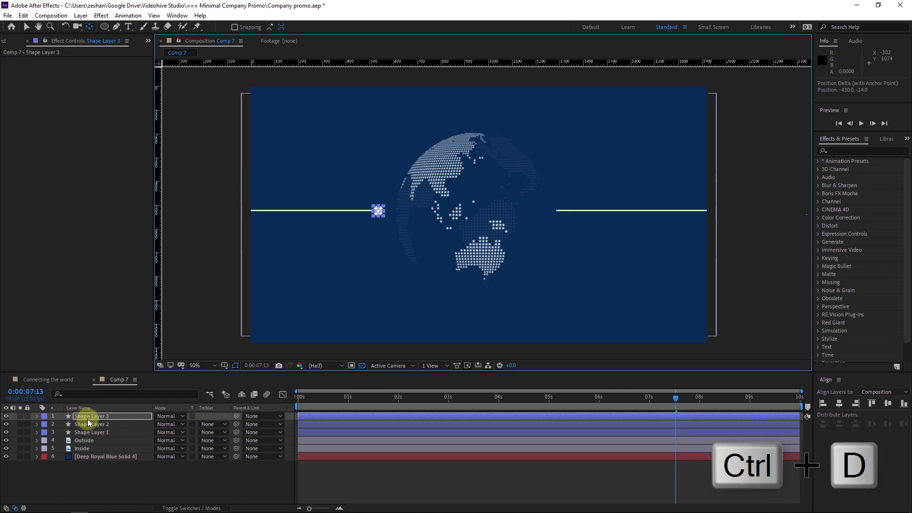
left_click(95, 414)
key("ctrl+d")
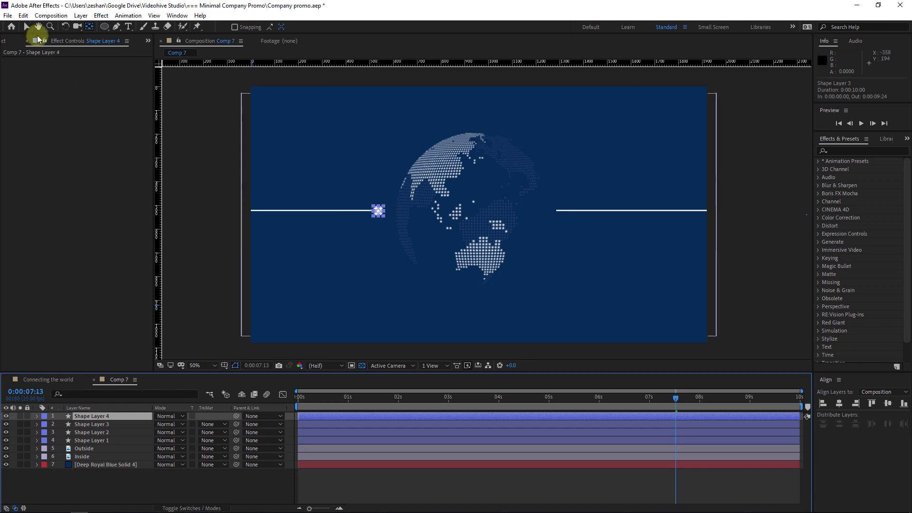
left_click(27, 26)
key("period")
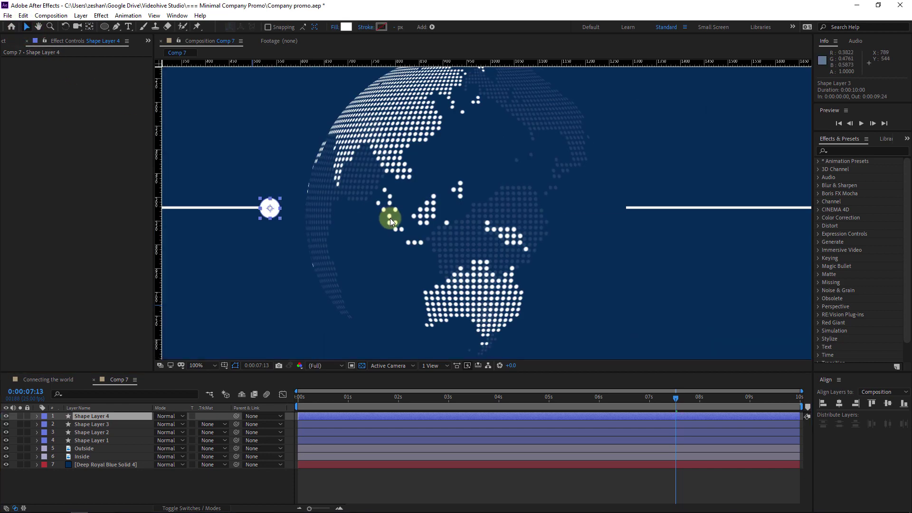
left_click(268, 208)
left_click_drag(298, 203, 631, 185)
key("comma")
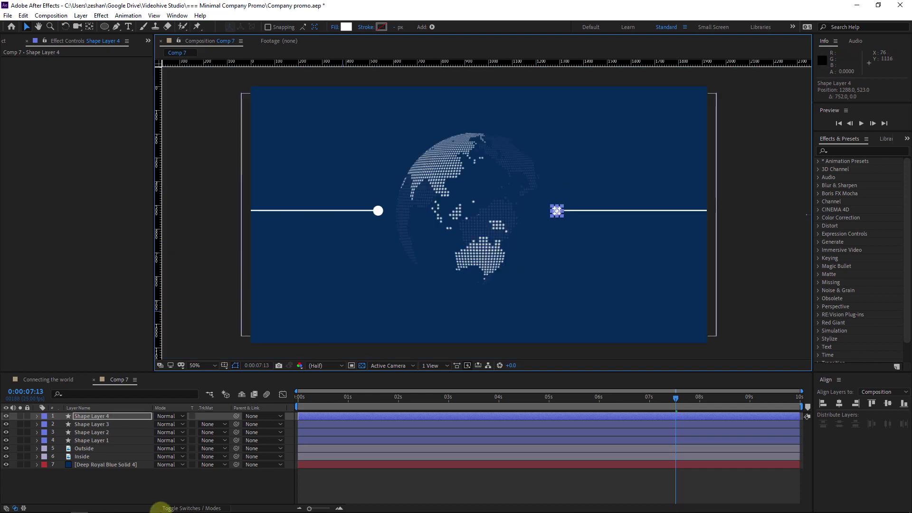
With no layer selected, draw a circle about 766 px wide around the globe with the Ellipse tool, spanning between the two dots.
left_click(186, 472)
left_click_drag(103, 30, 149, 47)
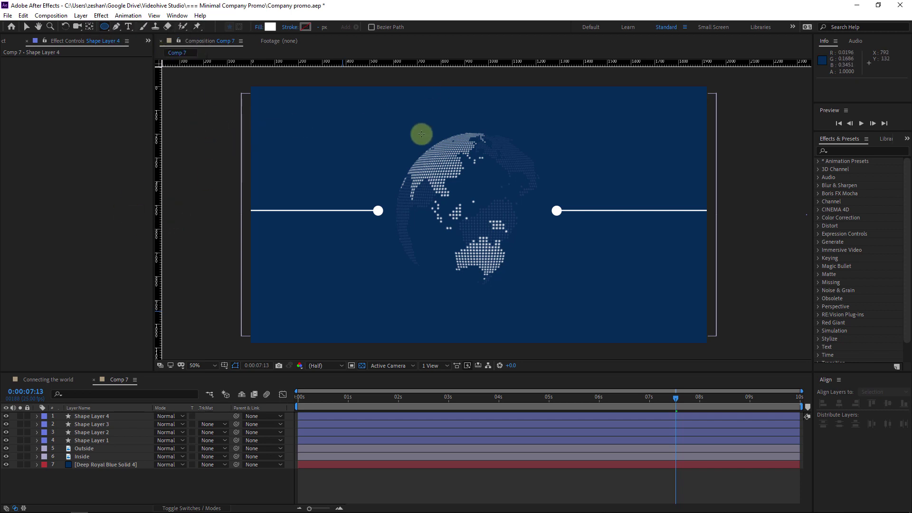
left_click_drag(106, 28, 159, 49)
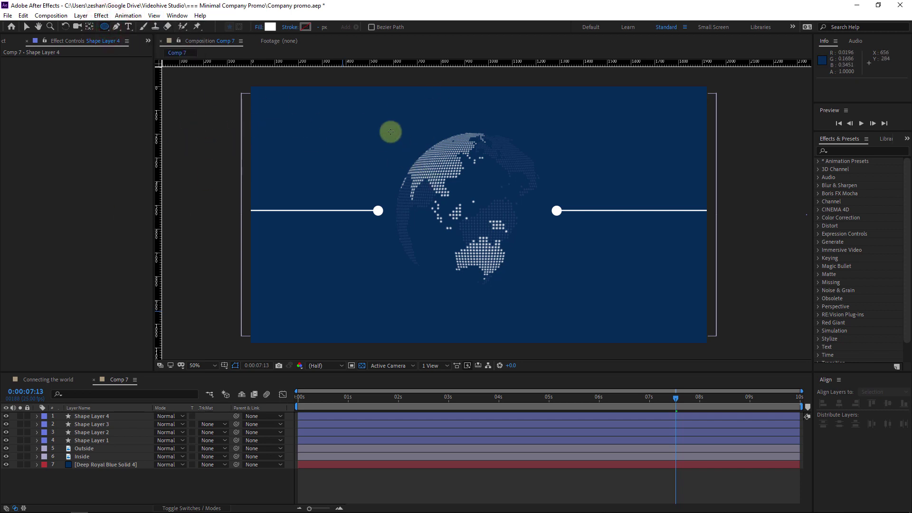
left_click_drag(383, 120, 565, 280)
Set the fill of the large circle around the globe to None.
left_click(259, 27)
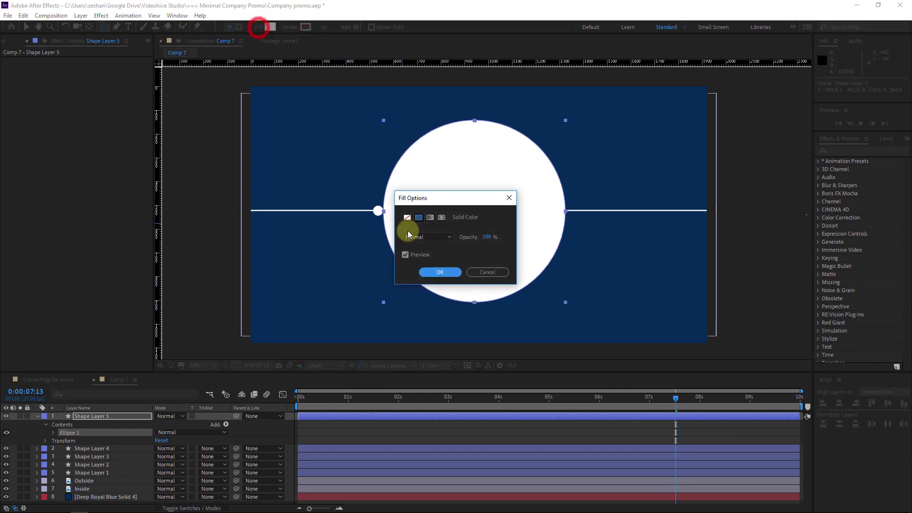
left_click(407, 217)
left_click(441, 272)
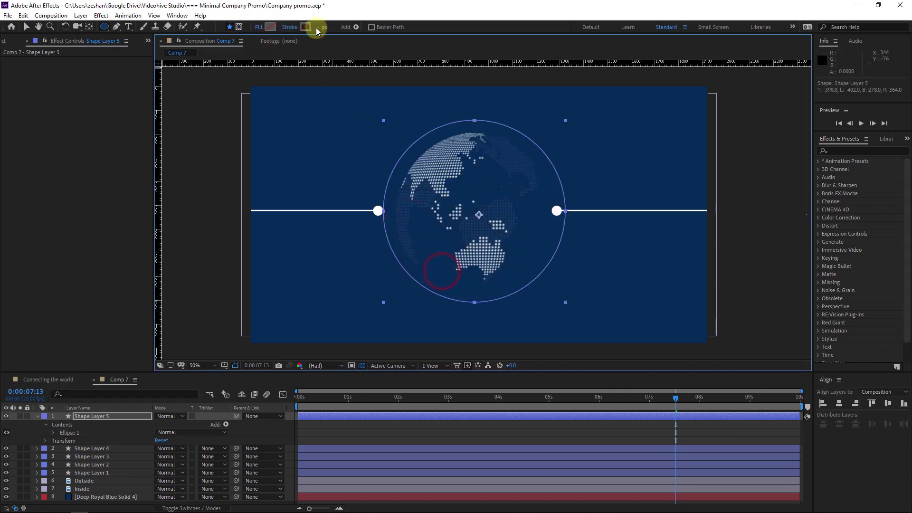
Set the large circle's stroke width to 5 px and centre the circle horizontally and vertically in the composition.
left_click_drag(317, 27, 324, 31)
left_click(323, 28)
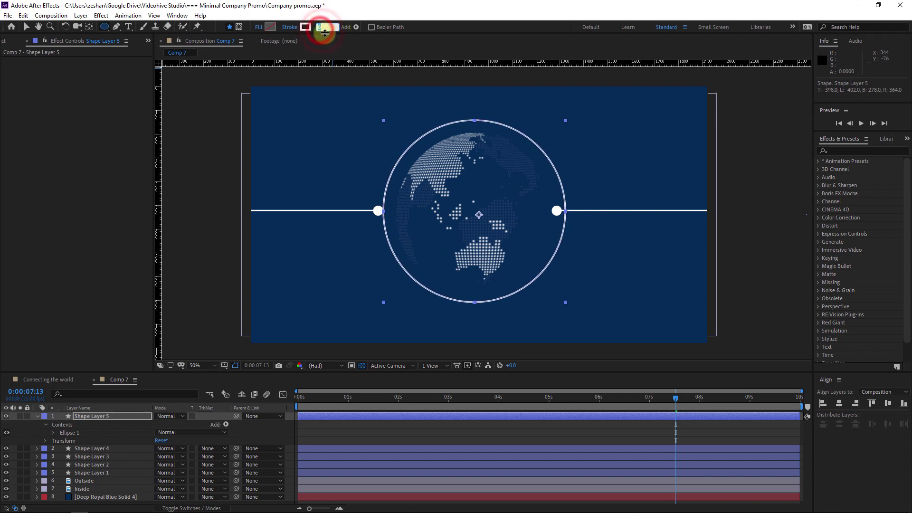
key("Return")
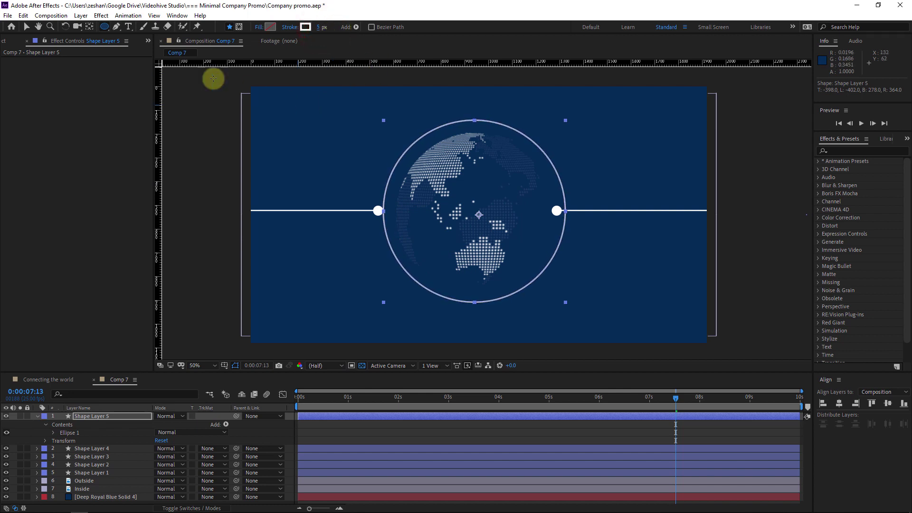
left_click(27, 27)
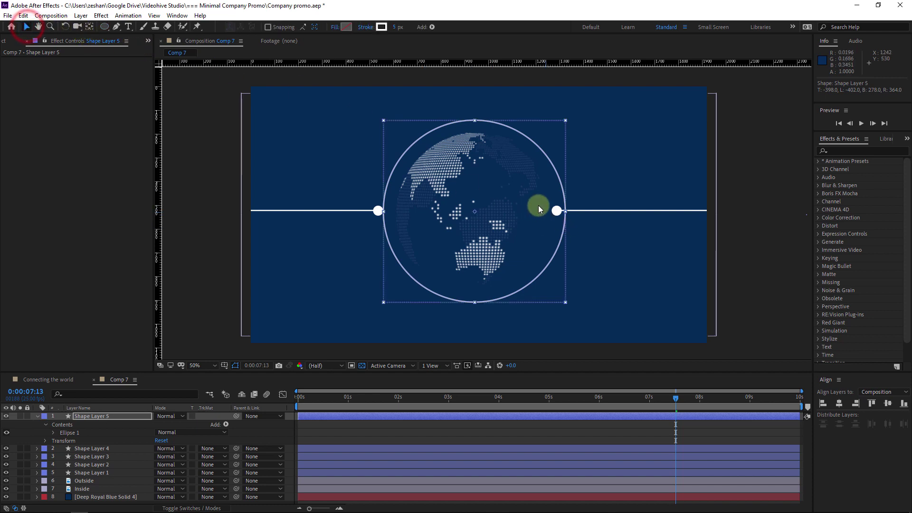
left_click(841, 404)
left_click(888, 403)
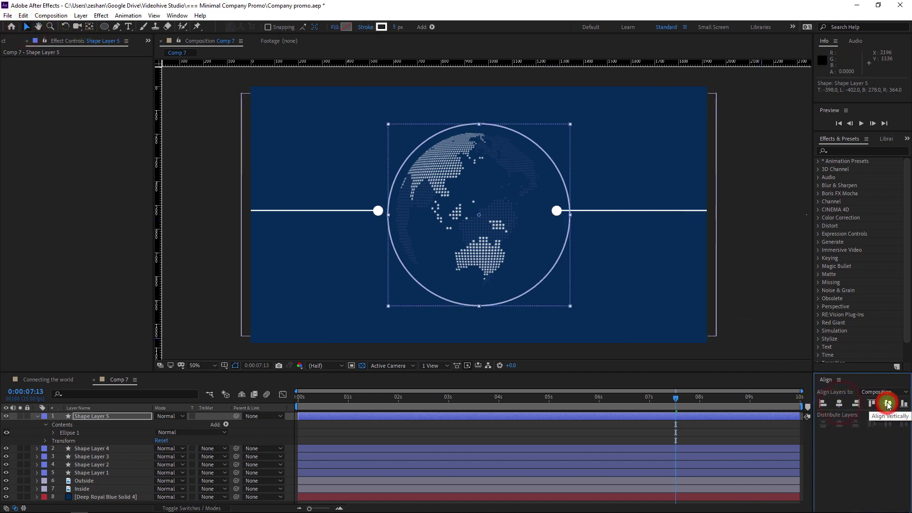
Shift both dots outward from the circle, moving Shape Layer 4 to X 1408 and Shape Layer 3 to X 496.
left_click(118, 448)
left_click(115, 465)
left_click(118, 449)
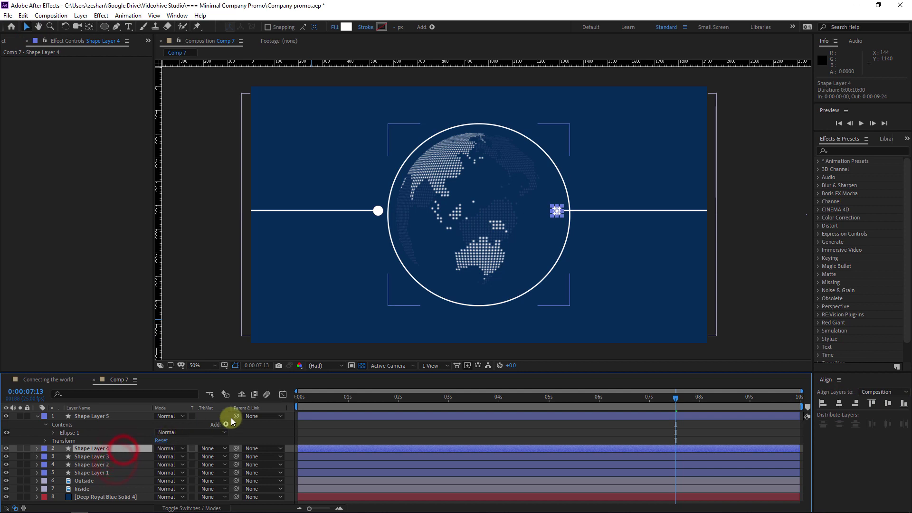
key("shift+Right")
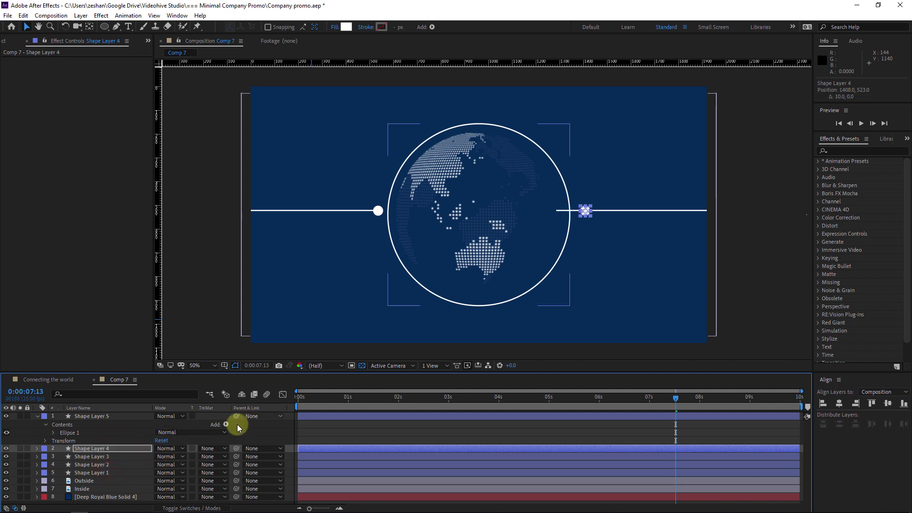
left_click(122, 458)
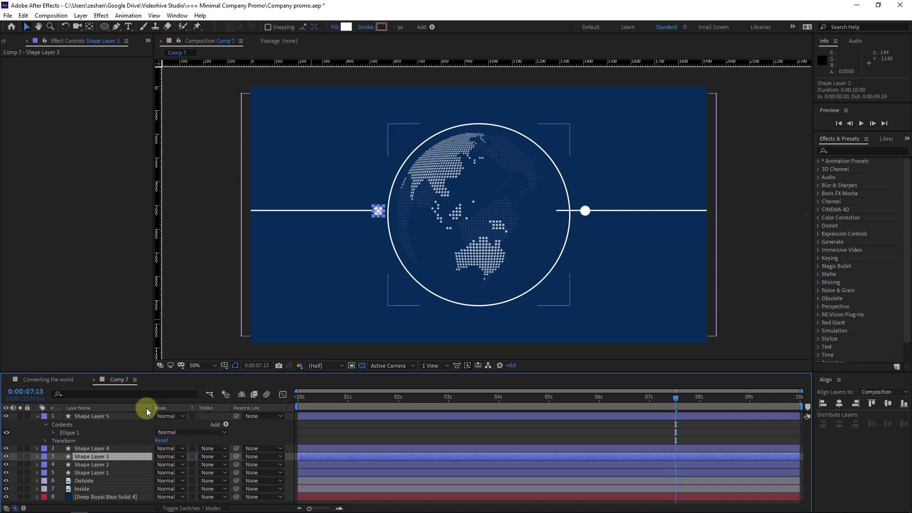
key("shift+Left")
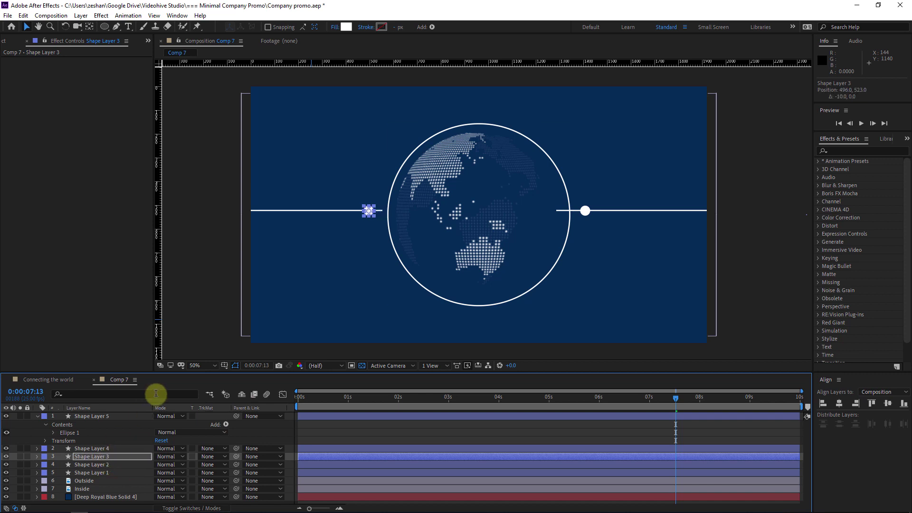
Shift the side lines outward to start at their dots, moving Shape Layer 2 to X 2480 and Shape Layer 1 to X 900.
left_click(123, 465)
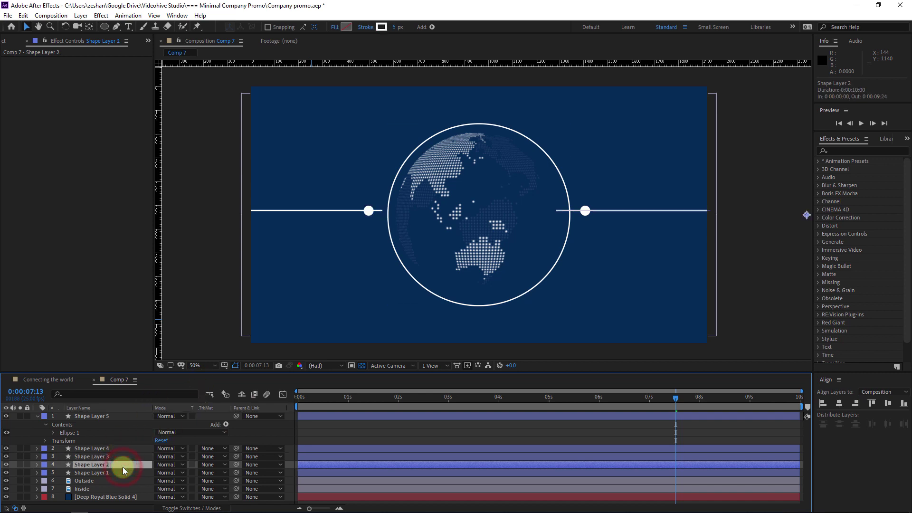
key("shift+Right")
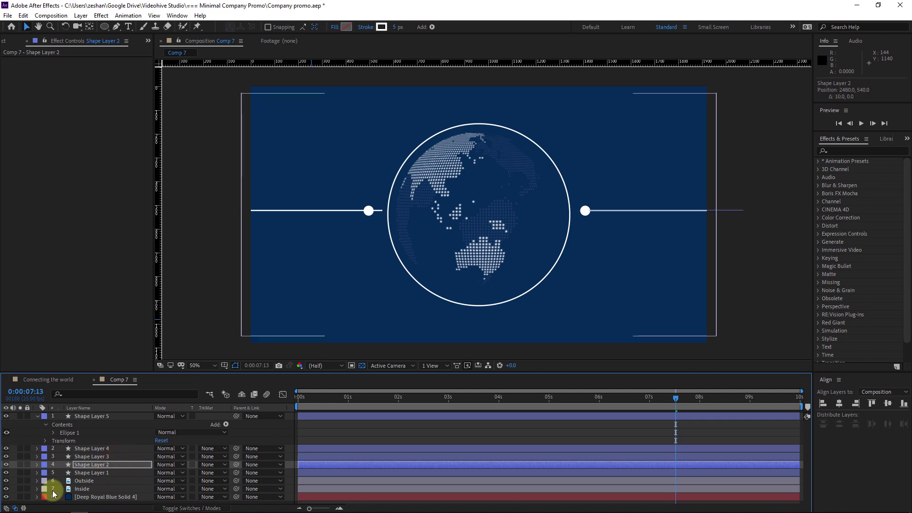
left_click(103, 472)
key("shift+Left")
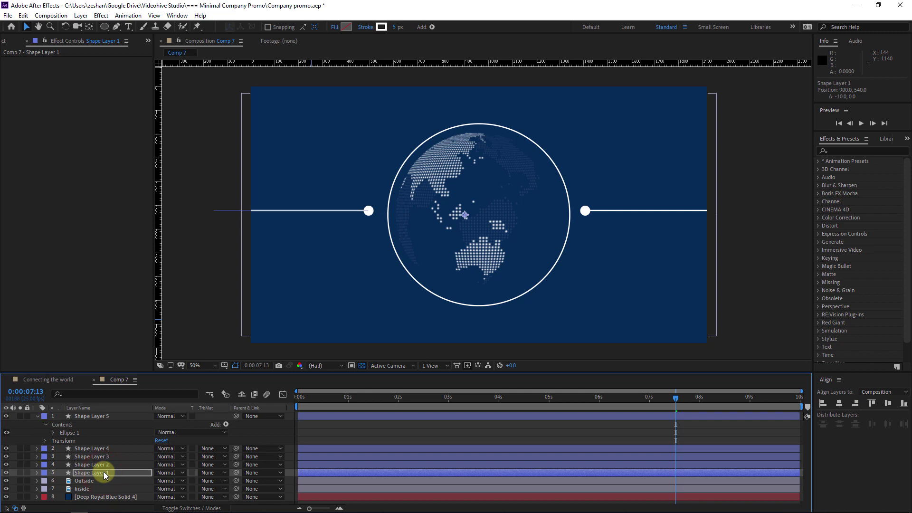
Duplicate the circle in Shape Layer 5 and scale the copy to 120% to form an outer ring.
left_click(551, 158)
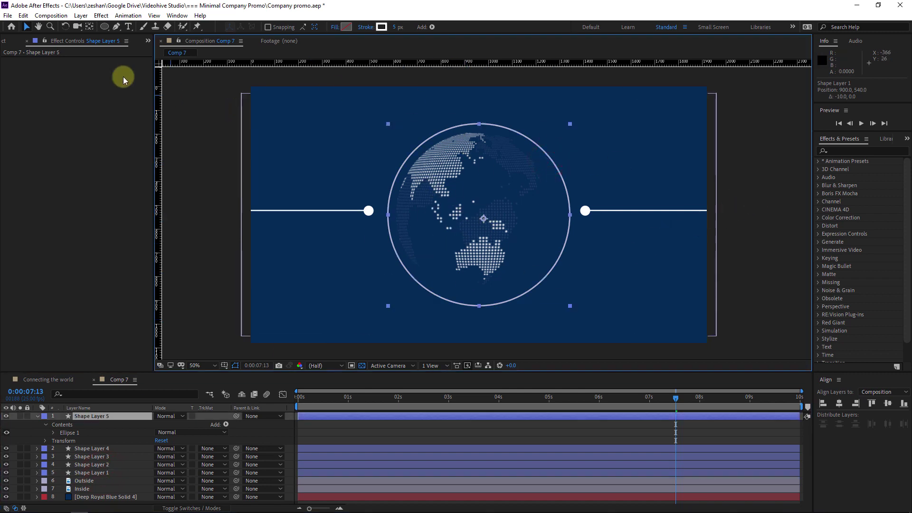
left_click(24, 28)
key("ctrl+d")
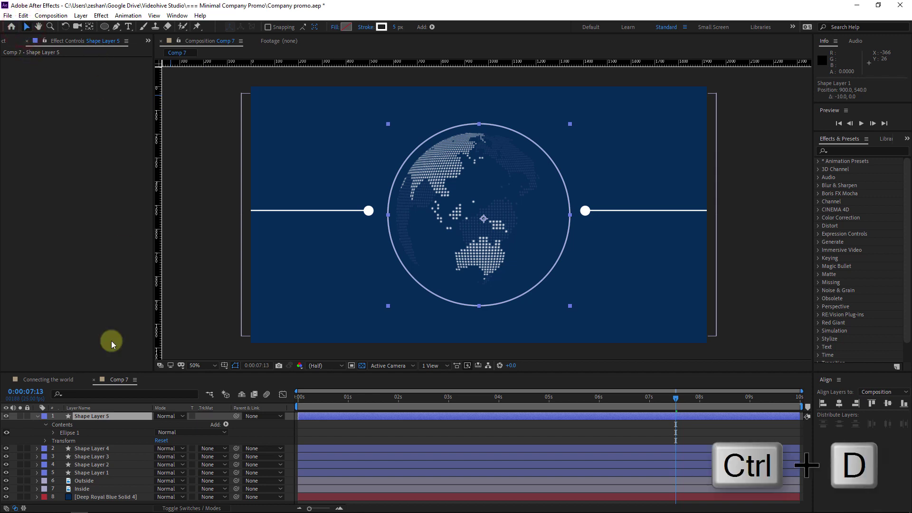
left_click(117, 417)
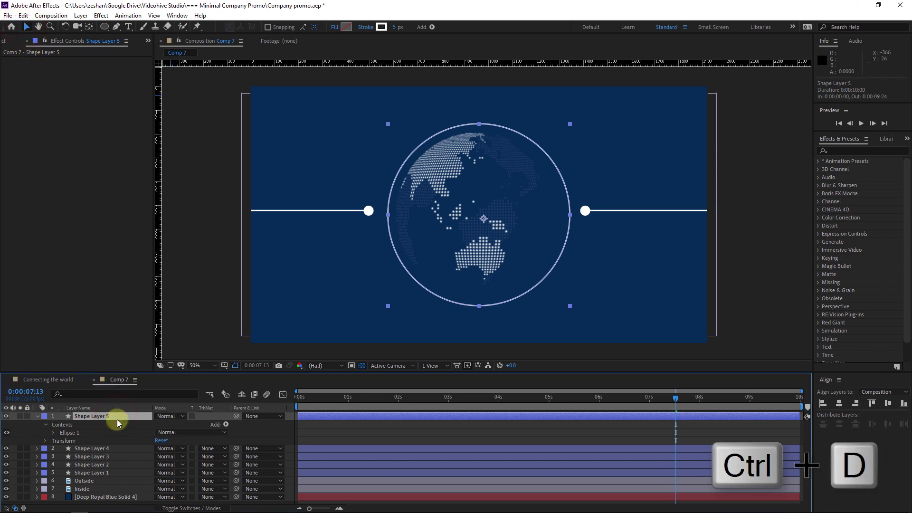
key("ctrl+d")
key("s")
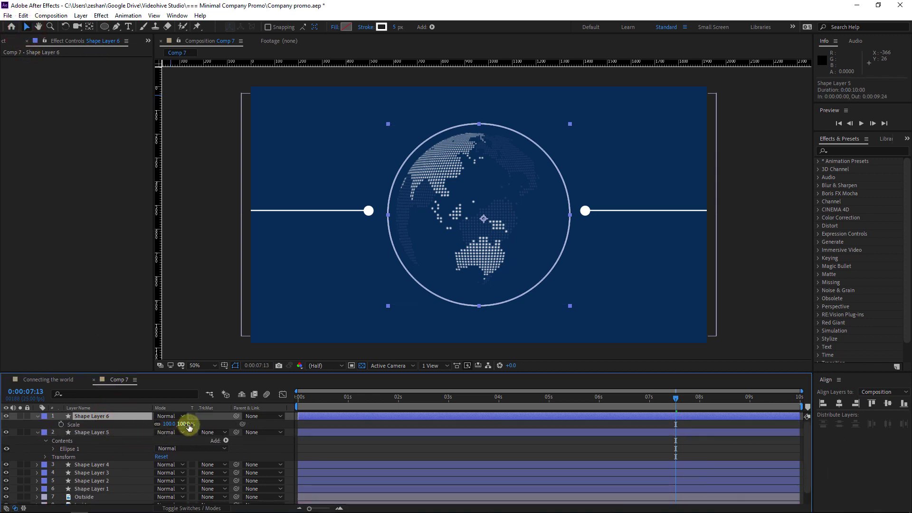
left_click_drag(187, 427, 196, 424)
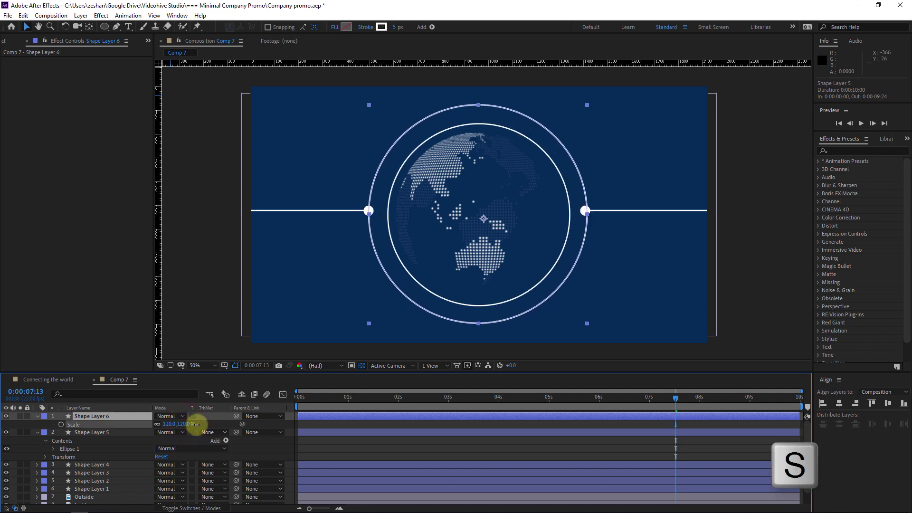
Nudge the Shape Layer 4 dot to X 1414 so it sits on the outer ring.
left_click(467, 275)
left_click(109, 464)
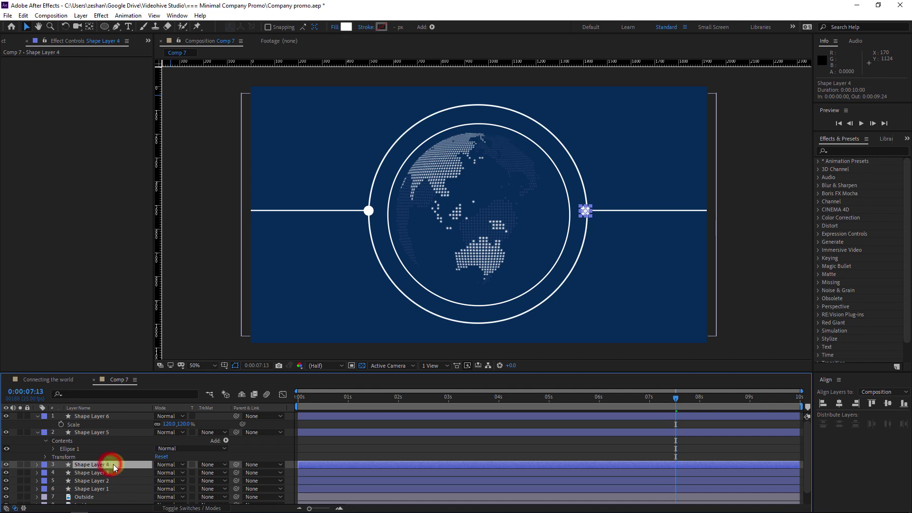
key("shift+Right")
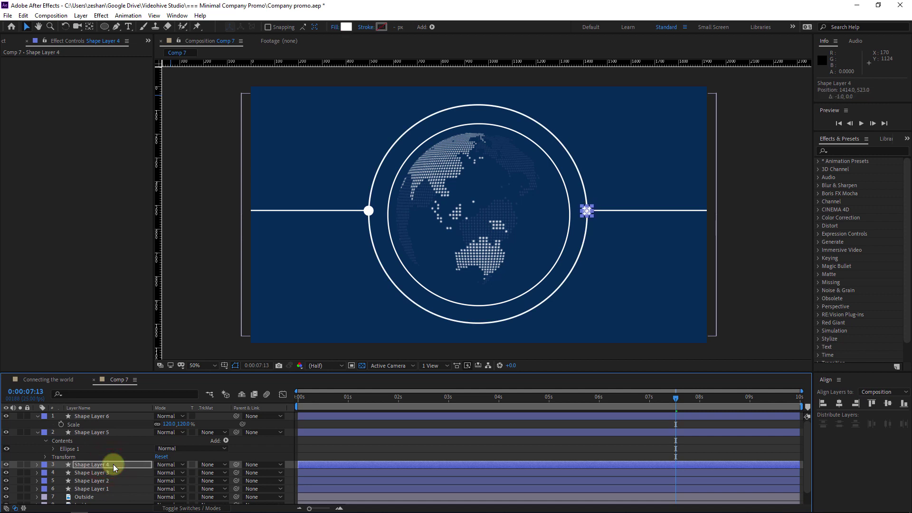
Add Trim Paths to the outer ring in Shape Layer 6 and expand its properties.
left_click(92, 416)
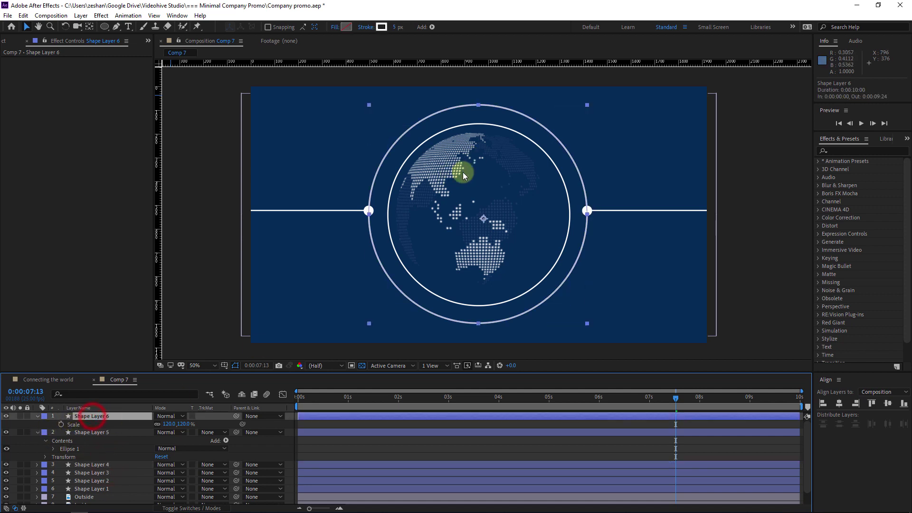
left_click(37, 416)
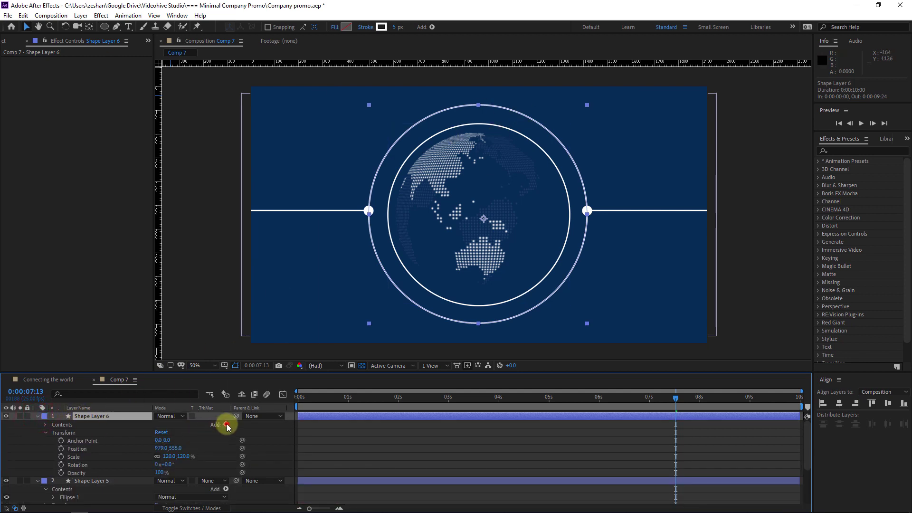
left_click(226, 424)
left_click(277, 374)
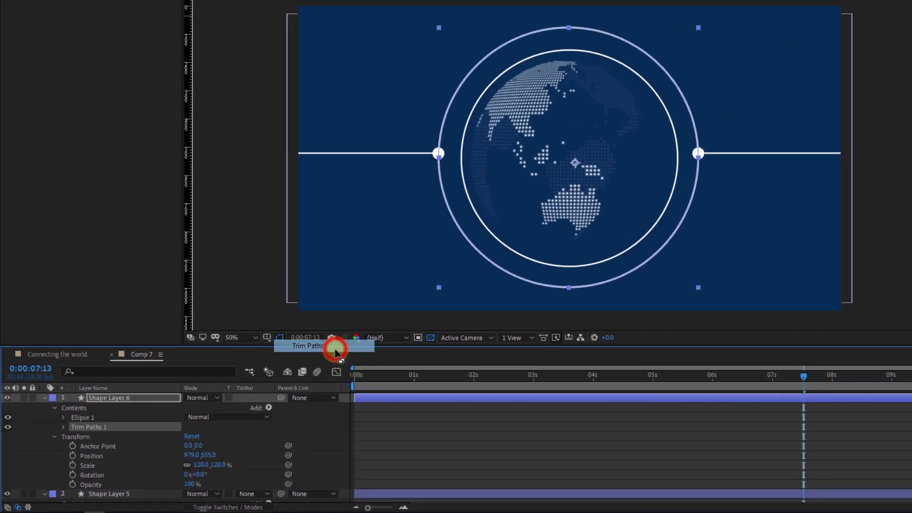
left_click(64, 426)
Keyframe the Trim Paths End of the outer ring from 0% at 0:00:00:00 to 100% at 0:00:00:24 and preview the animation.
left_click_drag(367, 384, 353, 386)
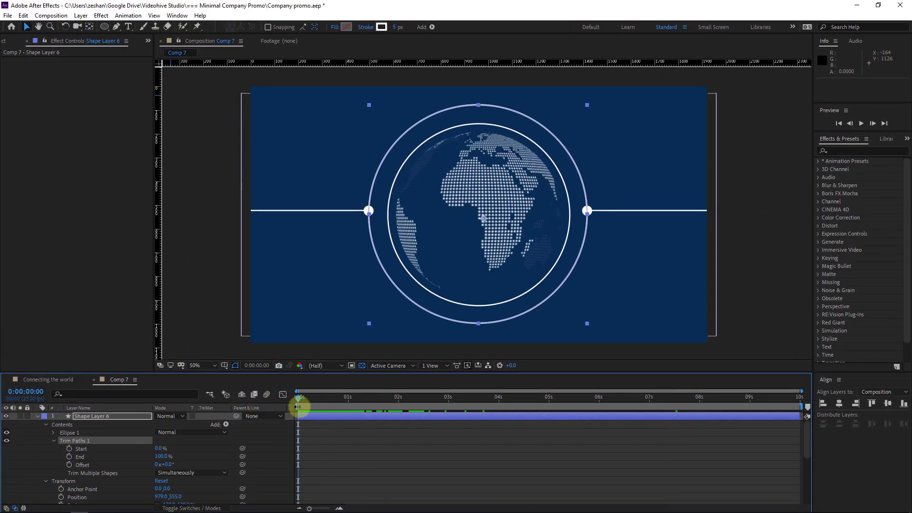
left_click(69, 457)
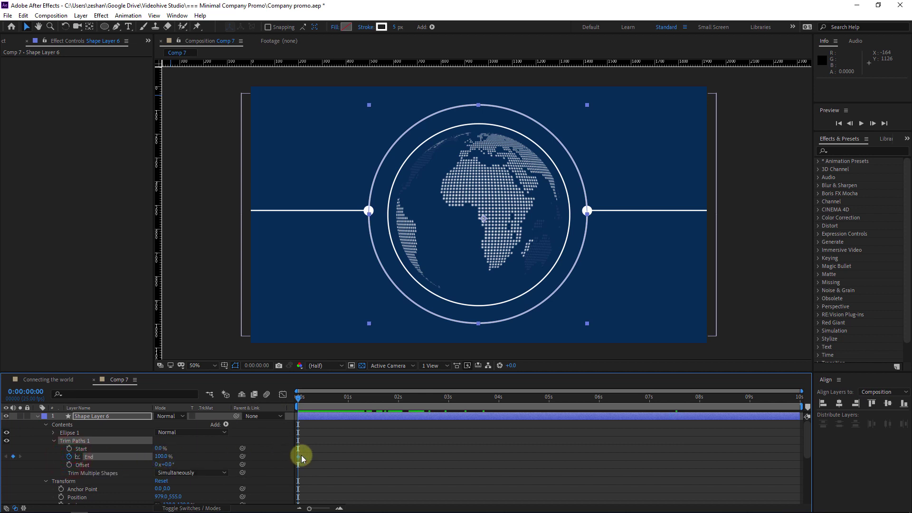
left_click_drag(299, 458, 346, 457)
left_click(164, 457)
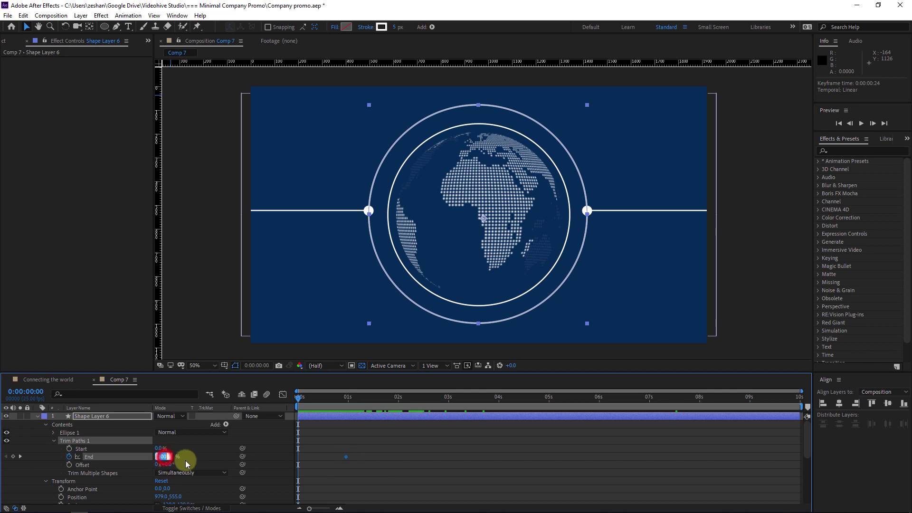
type("0")
key("Return")
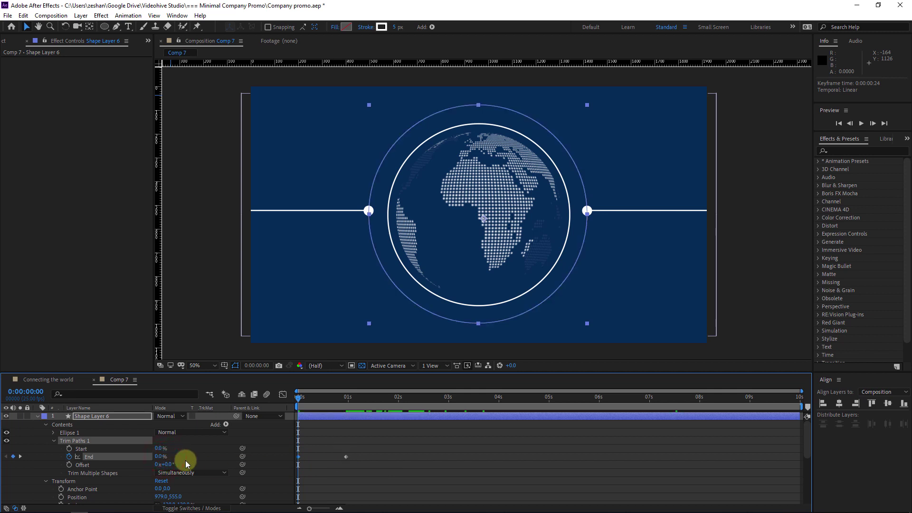
key("space")
key("space")
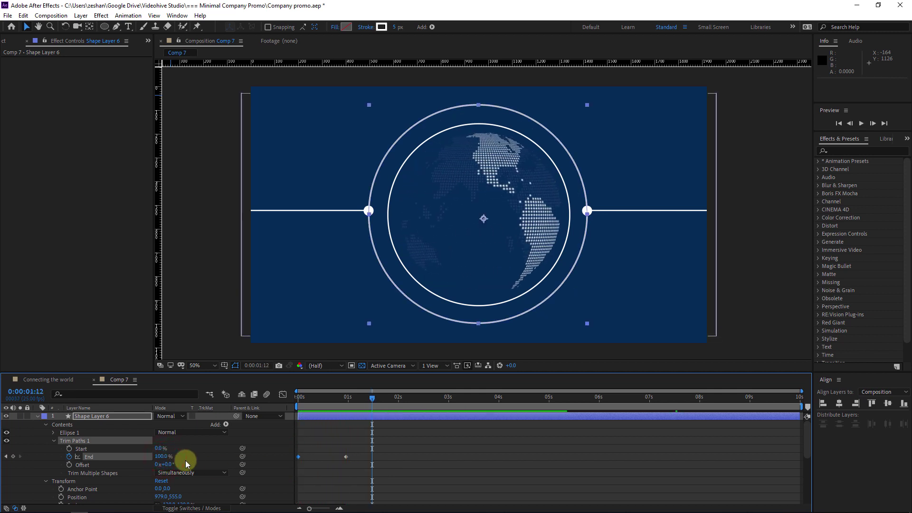
key("space")
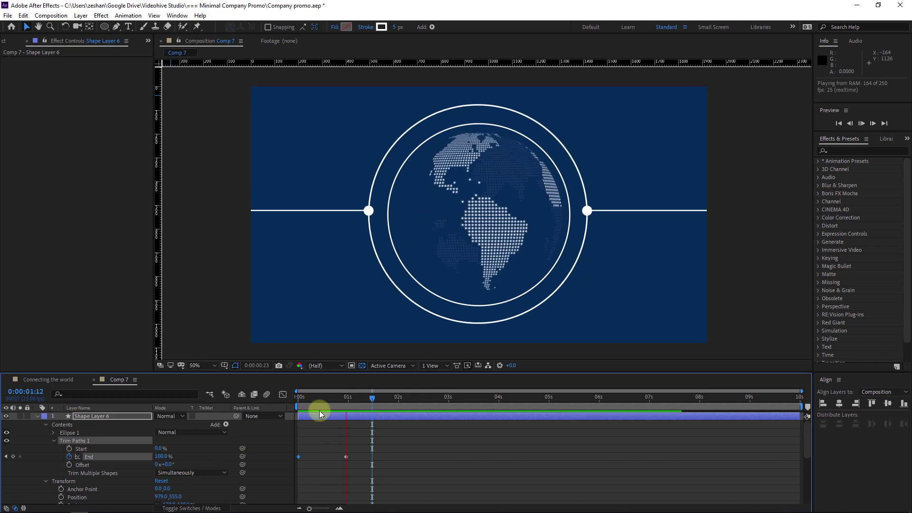
Set the outer ring's Stroke 1 to Round Cap and Round Join and preview the result.
left_click(53, 432)
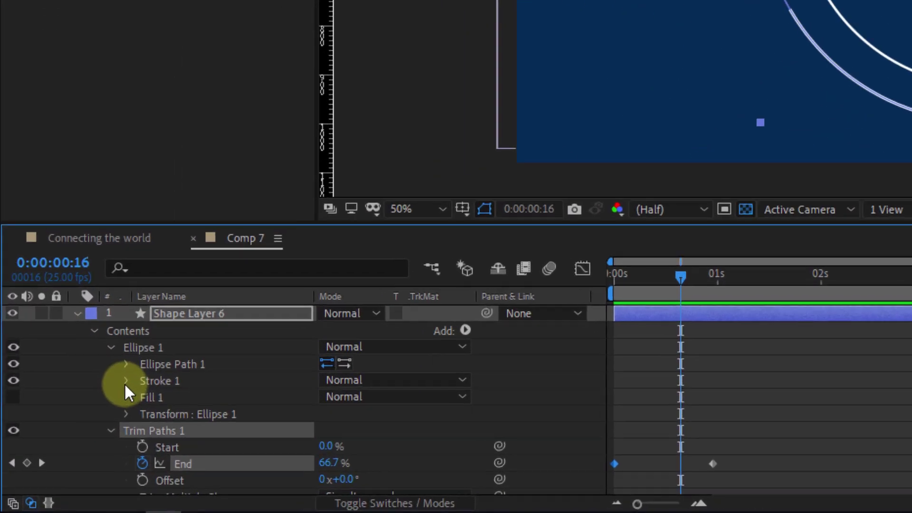
left_click(64, 445)
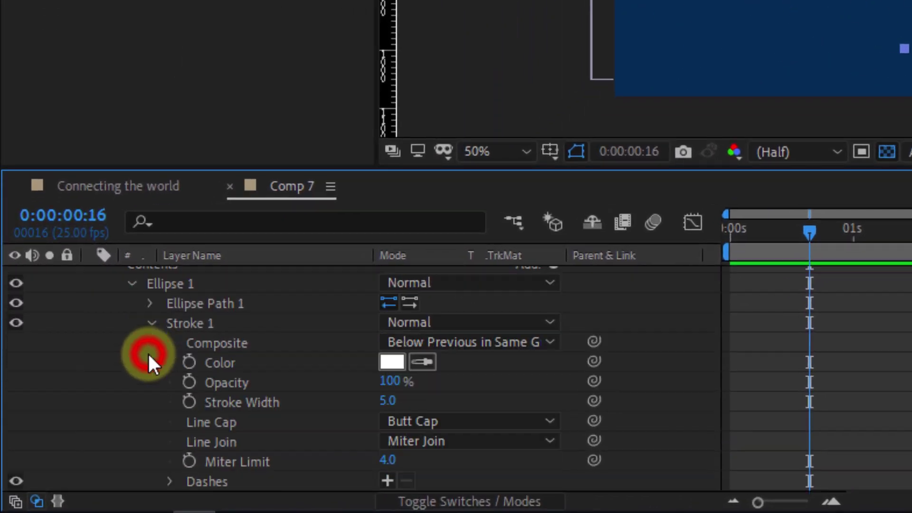
left_click(451, 422)
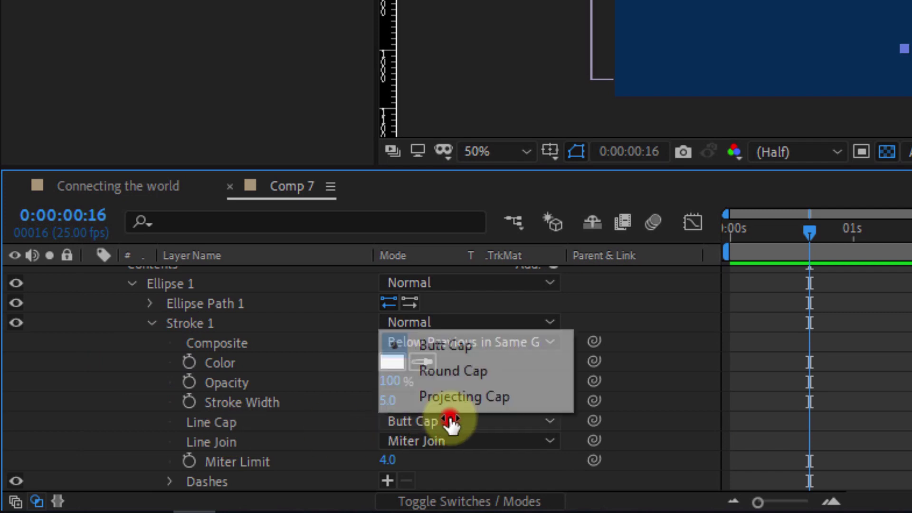
left_click(483, 372)
left_click(465, 439)
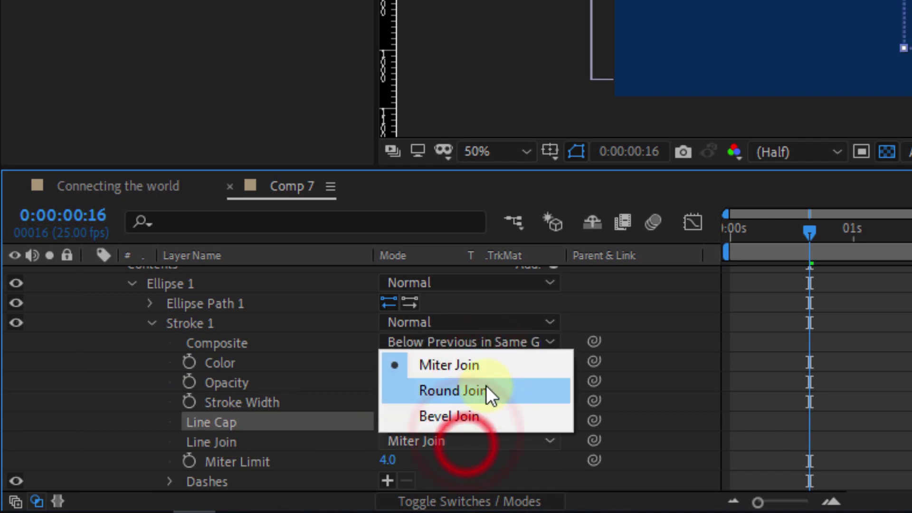
left_click(457, 391)
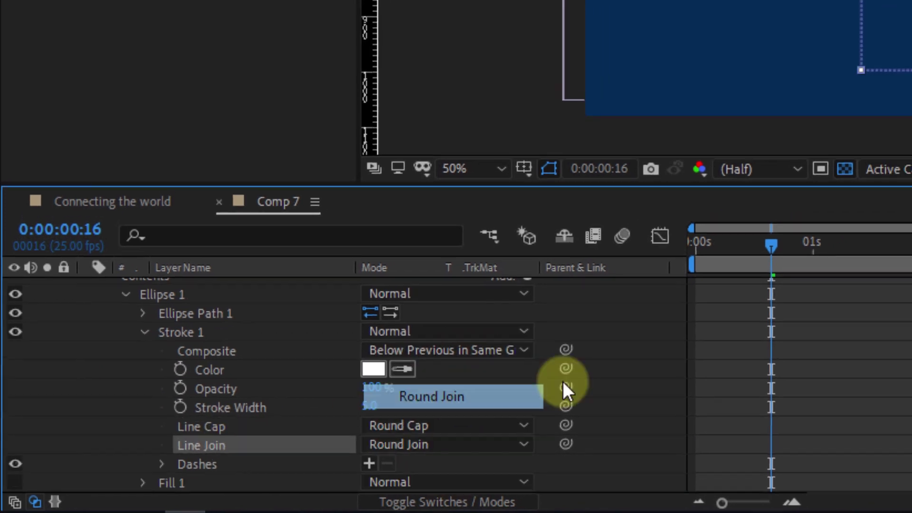
key("space")
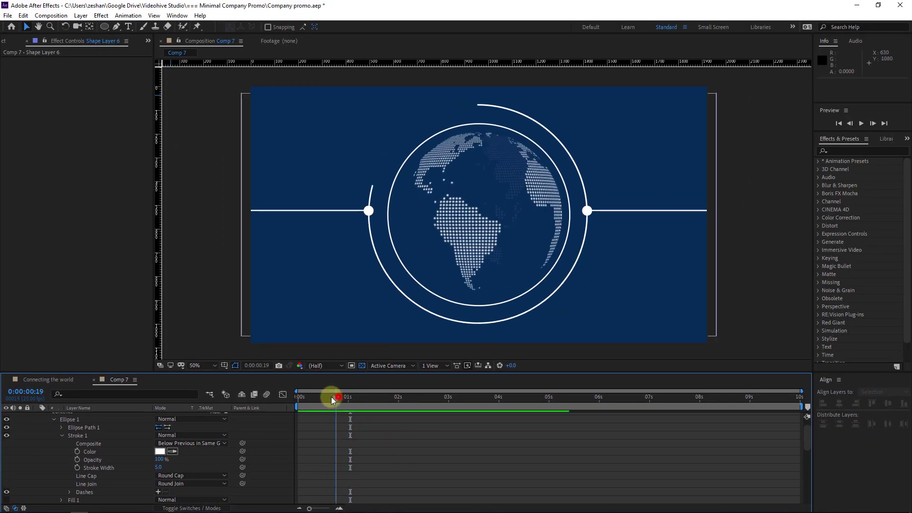
Keyframe the outer ring's Trim Paths Offset from -40° at 0:00:00:00 to 0° at 0:00:00:24 and preview the animation.
left_click_drag(338, 397, 318, 397)
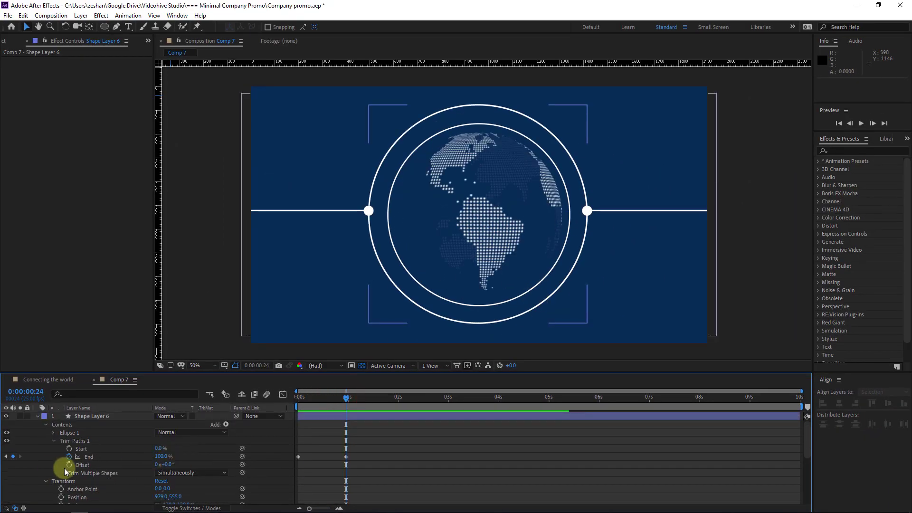
left_click(70, 465)
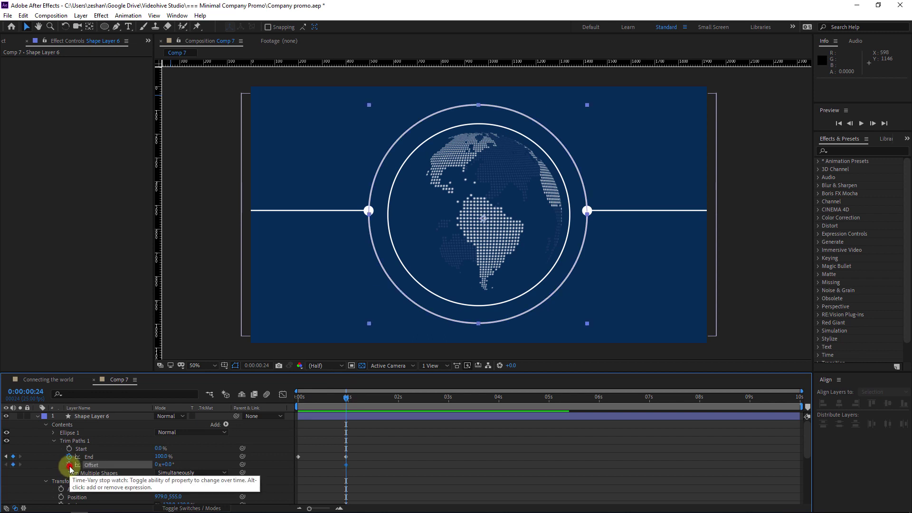
left_click_drag(336, 400, 299, 403)
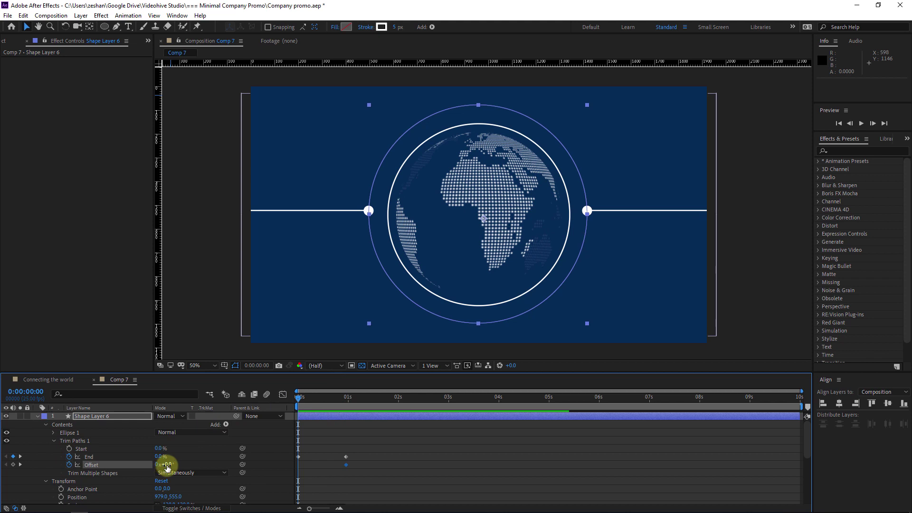
left_click_drag(163, 465, 160, 465)
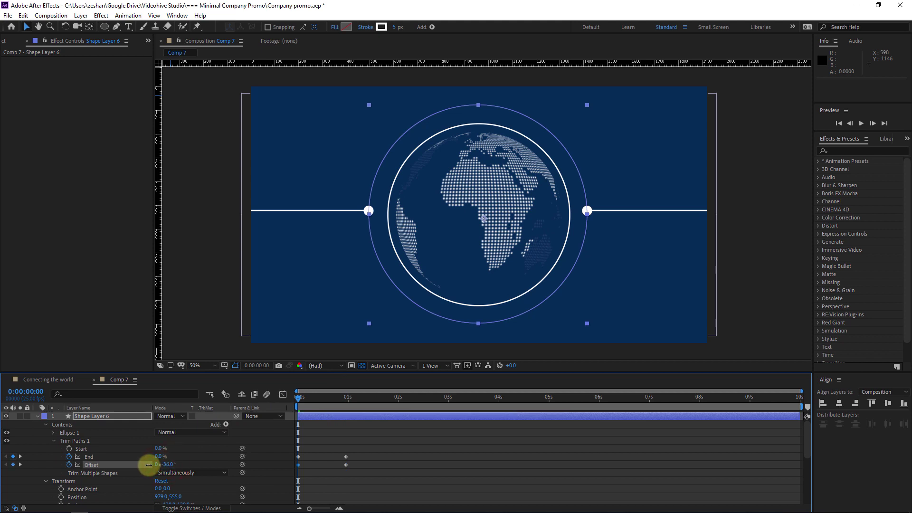
key("space")
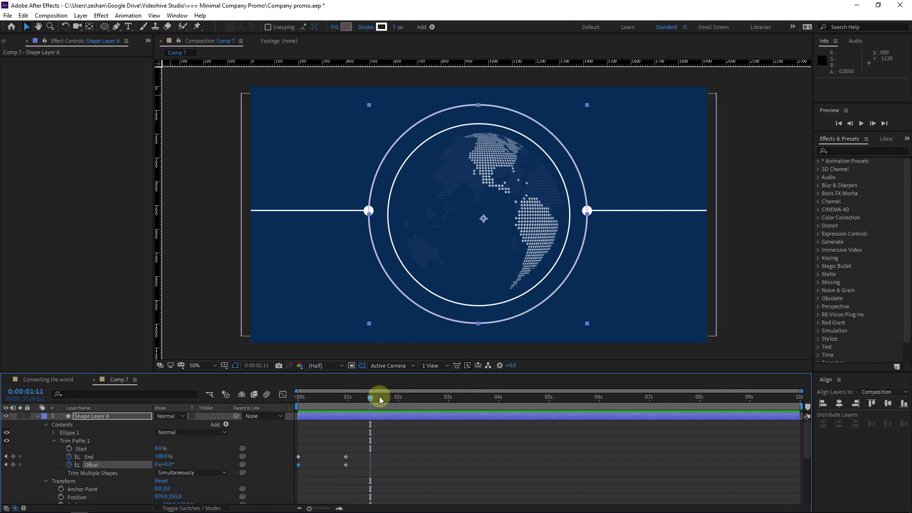
Set the outer ring's Trim Paths Offset at 0:00:00:00 to -90° and preview the animation.
left_click_drag(359, 398, 298, 399)
left_click(169, 465)
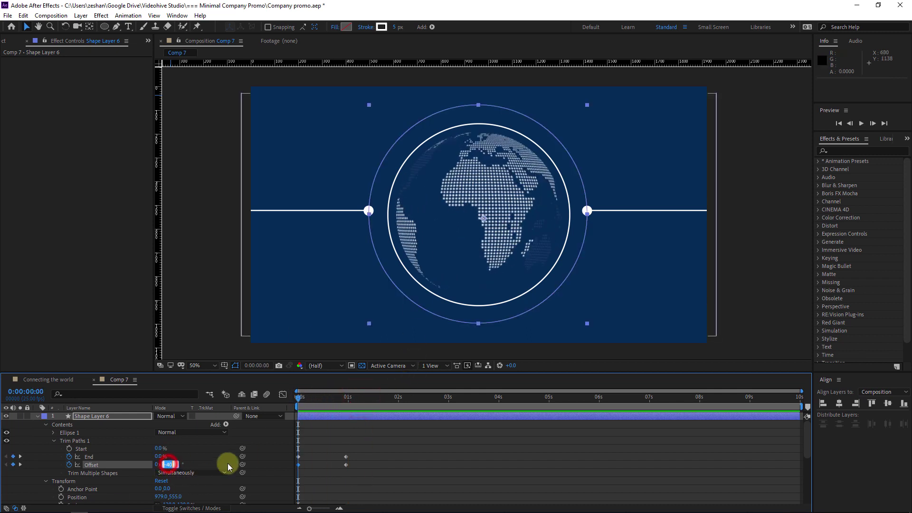
type("-90")
left_click(227, 464)
key("space")
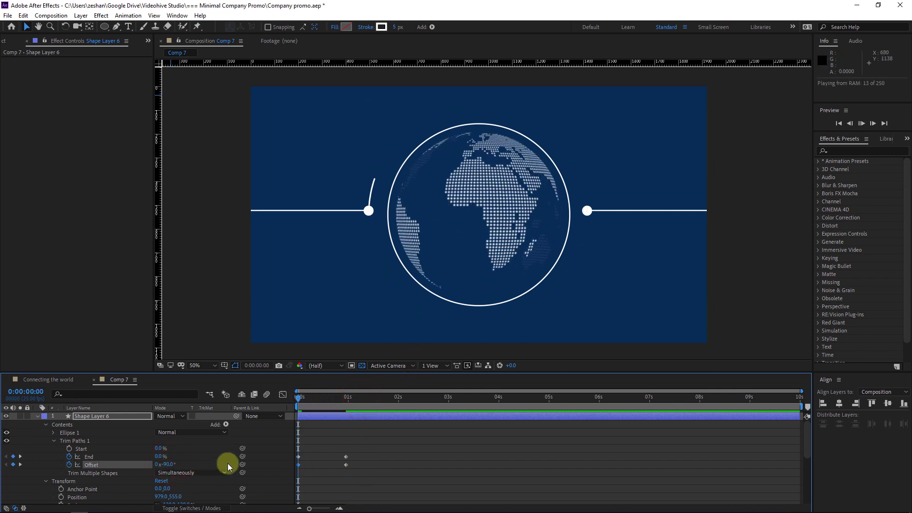
key("space")
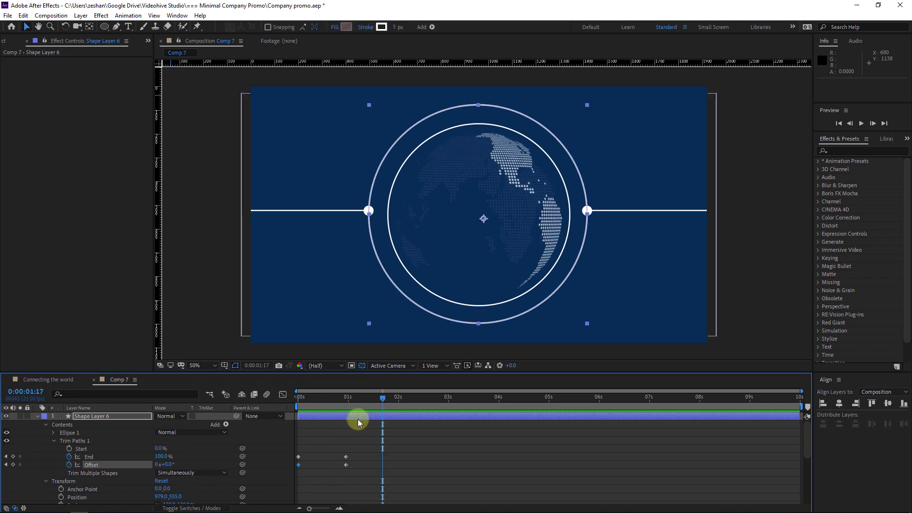
key("space")
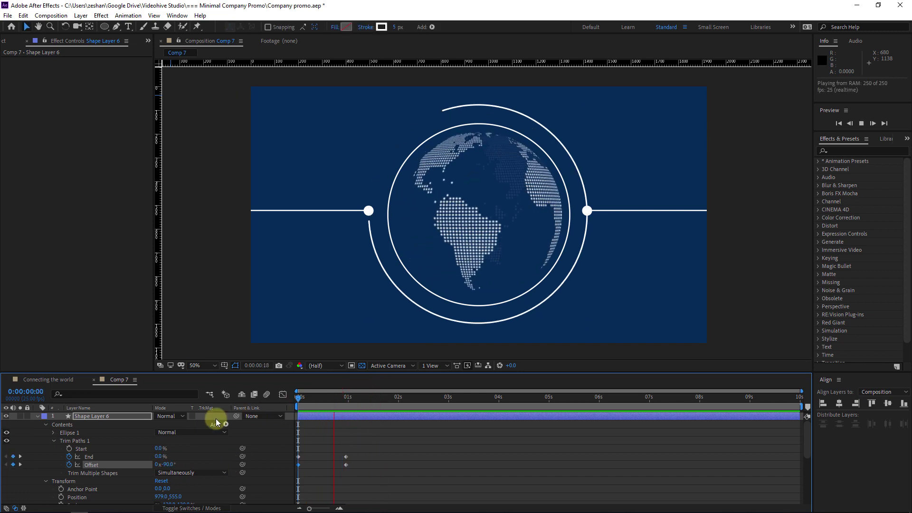
key("space")
Move the outer ring's 100% Trim Paths End keyframe to 0:00:02:02 and preview the slower draw-on.
left_click_drag(366, 399, 323, 400)
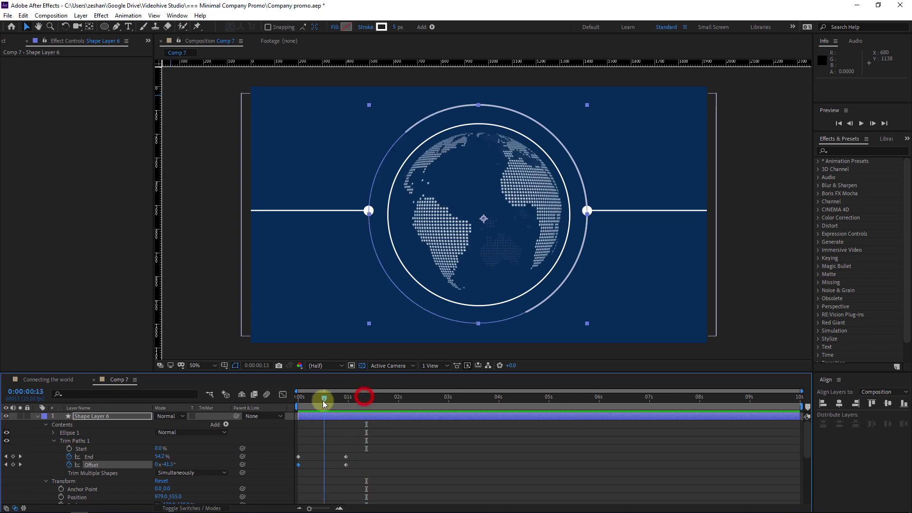
mouse_move(346, 457)
left_mouse_down()
mouse_move(325, 460)
mouse_move(395, 452)
left_mouse_up()
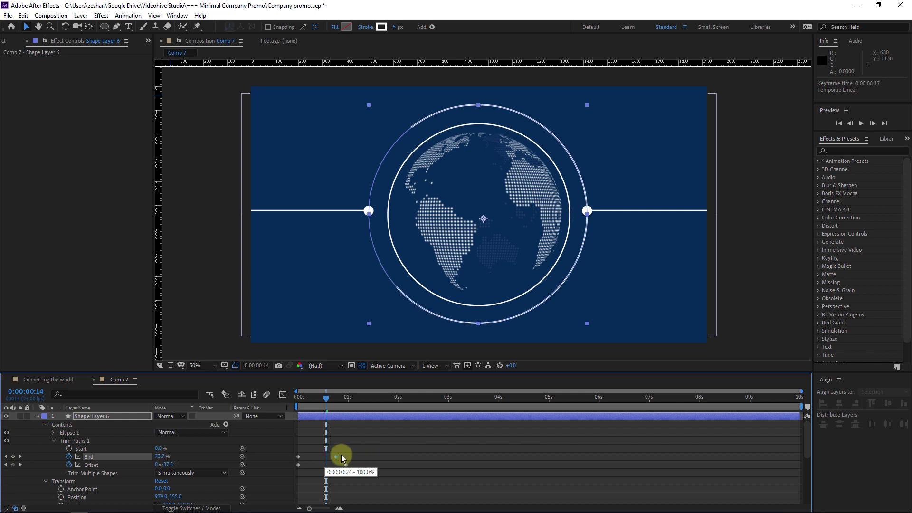
left_click_drag(334, 457, 398, 455)
key("space")
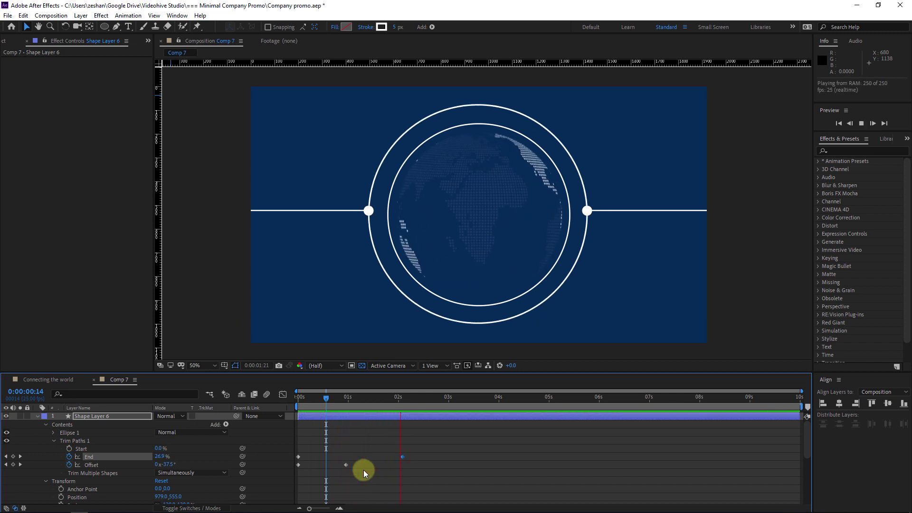
Set the outer ring's Trim Paths Offset keyframe at 0:00:00:24 to 256° and preview the animation.
left_click_drag(331, 394, 344, 400)
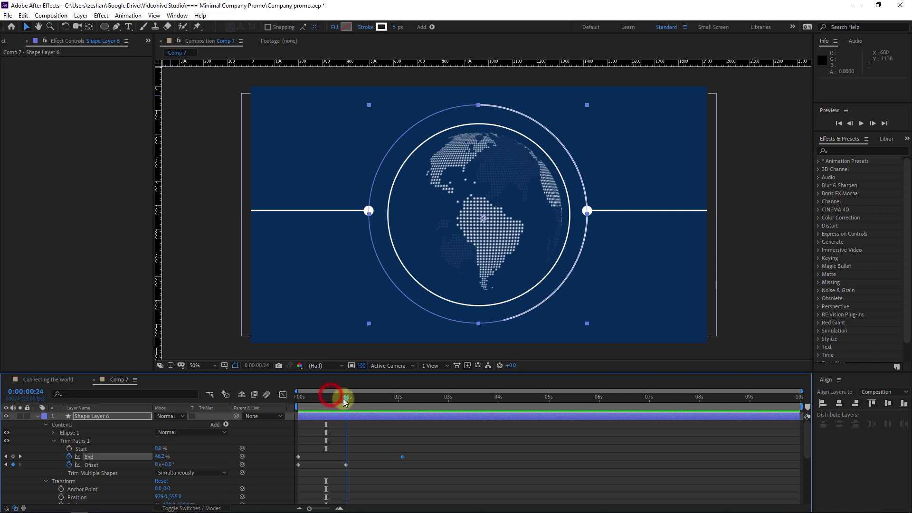
left_click(136, 454)
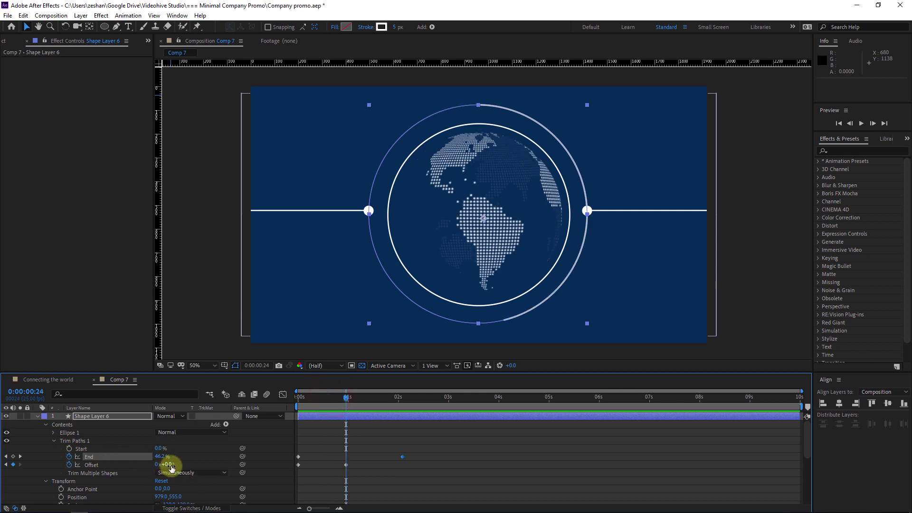
left_click_drag(173, 465, 288, 462)
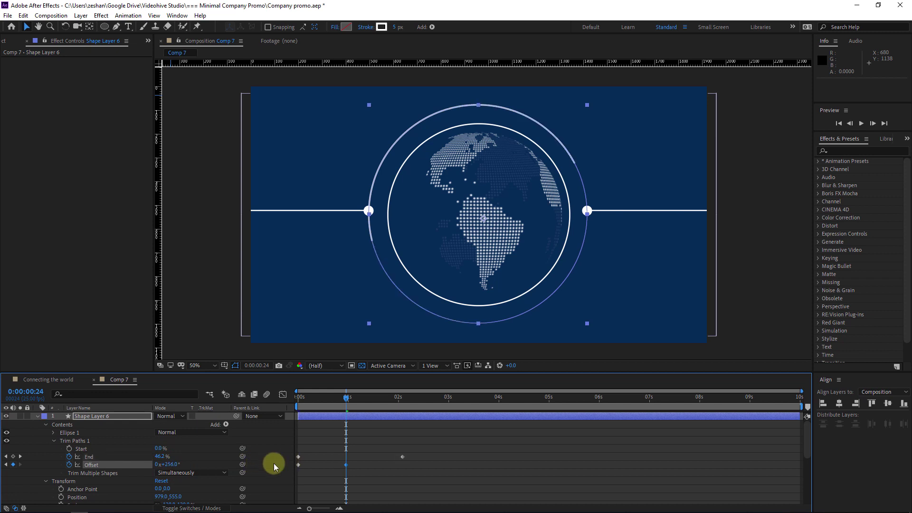
key("space")
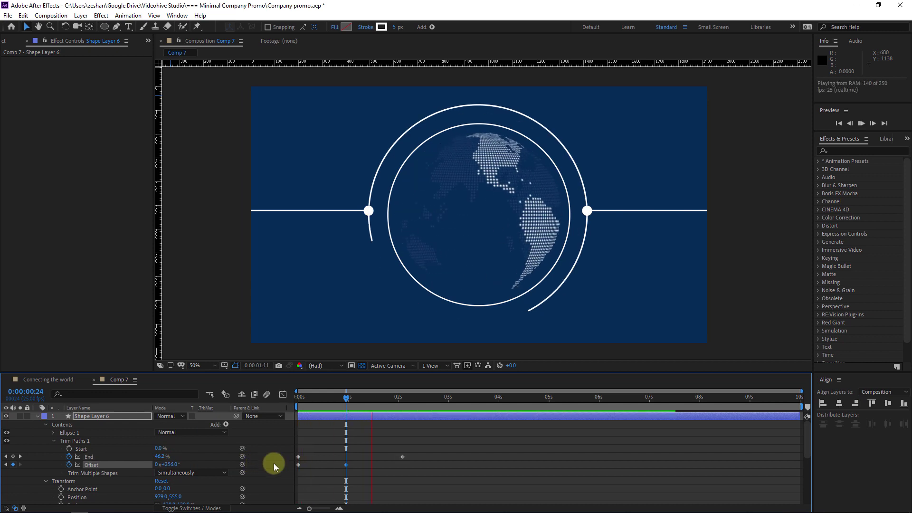
key("space")
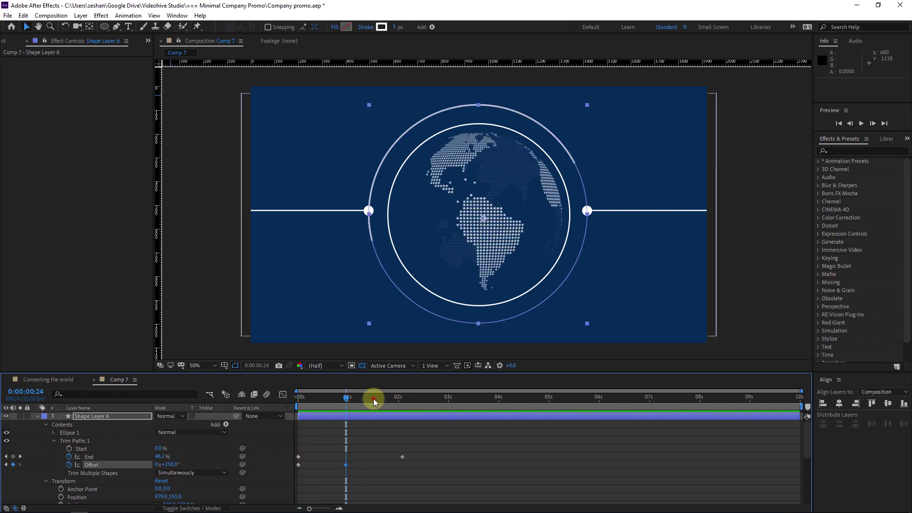
Keyframe the outer ring's Trim Paths Offset at 346° at 0:00:02:02 and preview the animation.
left_click_drag(374, 398, 402, 399)
left_click(170, 464)
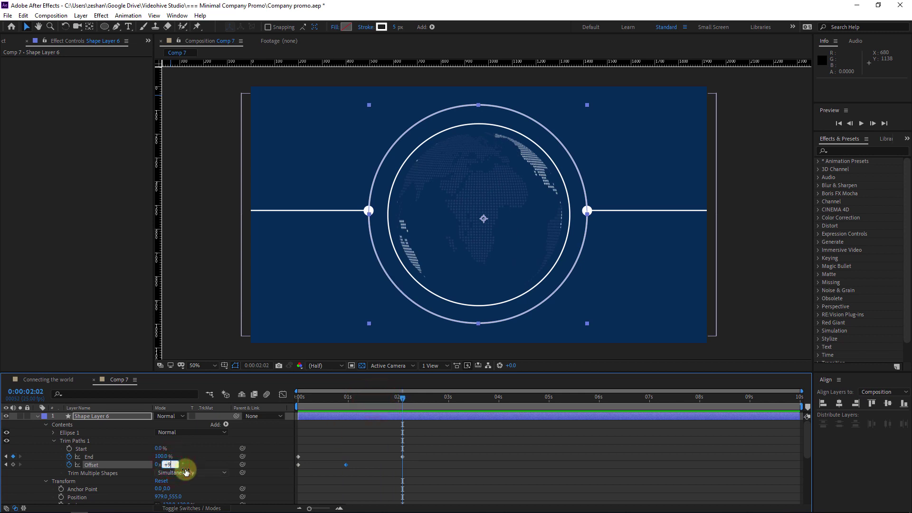
type("346")
key("Return")
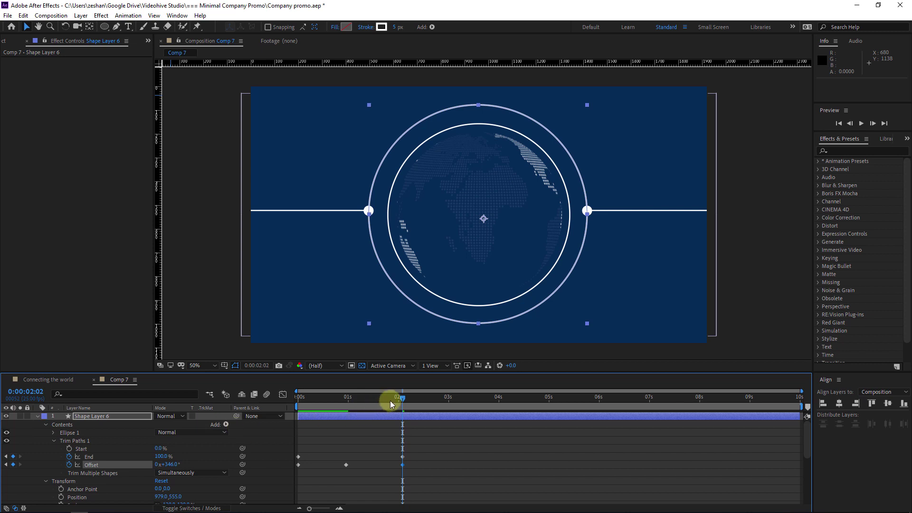
left_click_drag(384, 398, 280, 406)
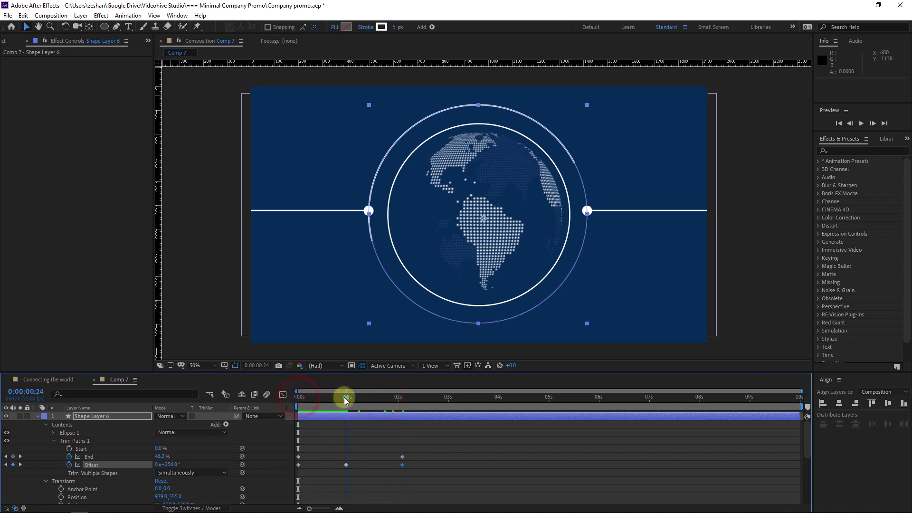
left_click_drag(344, 397, 403, 401)
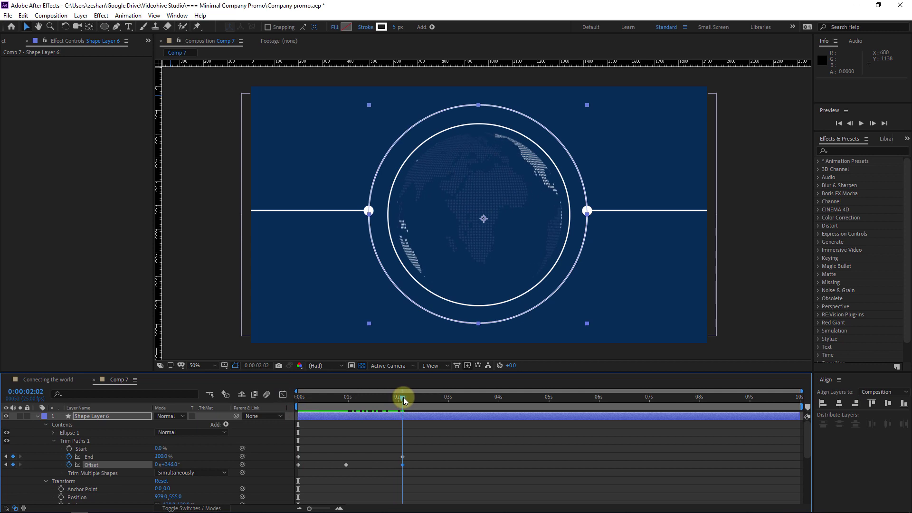
key("space")
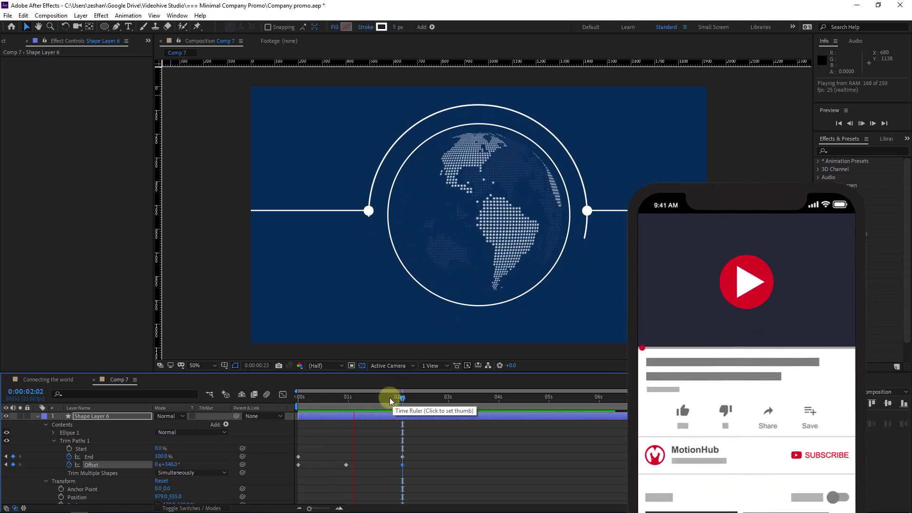
key("space")
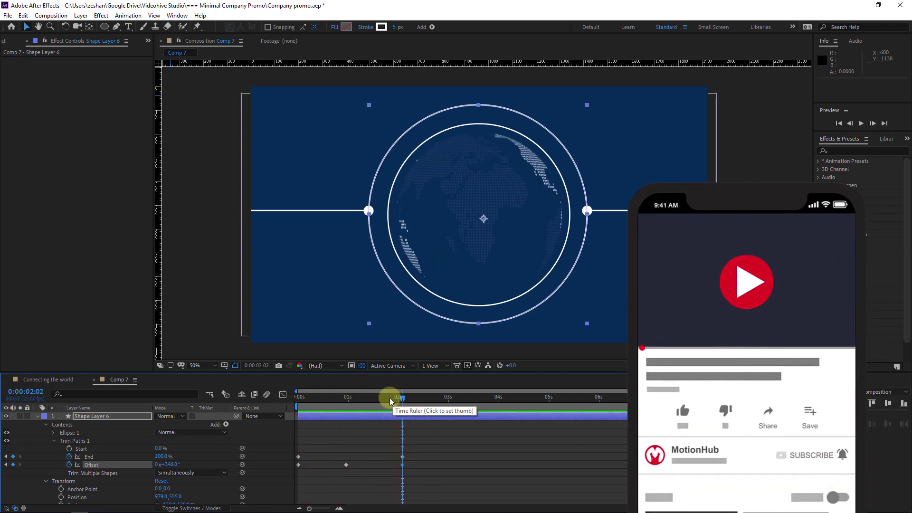
Apply Easy Ease to all End and Offset keyframes of the outer ring's Trim Paths and preview the result.
left_click_drag(430, 446, 289, 475)
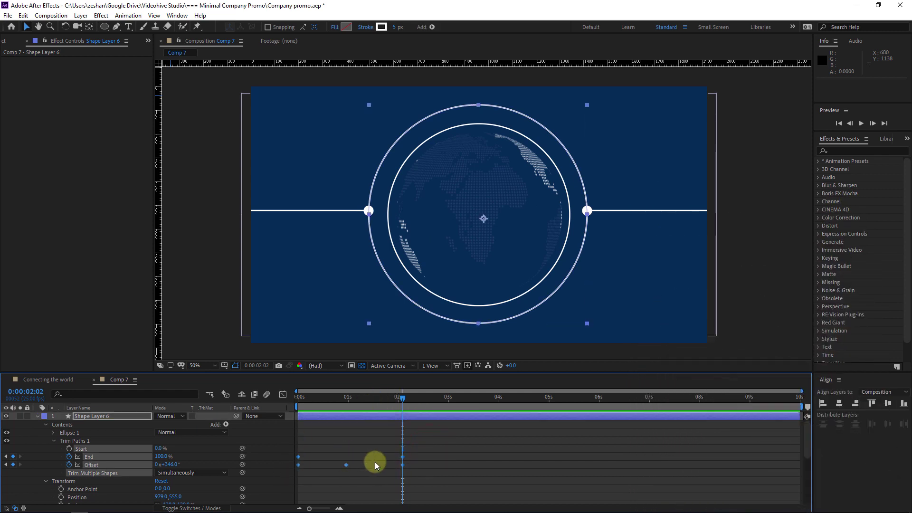
key("F9")
key("space")
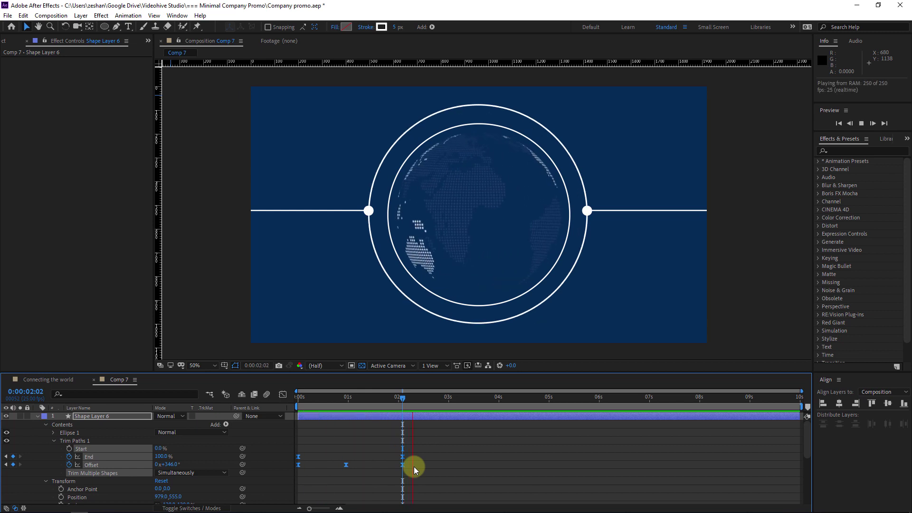
key("space")
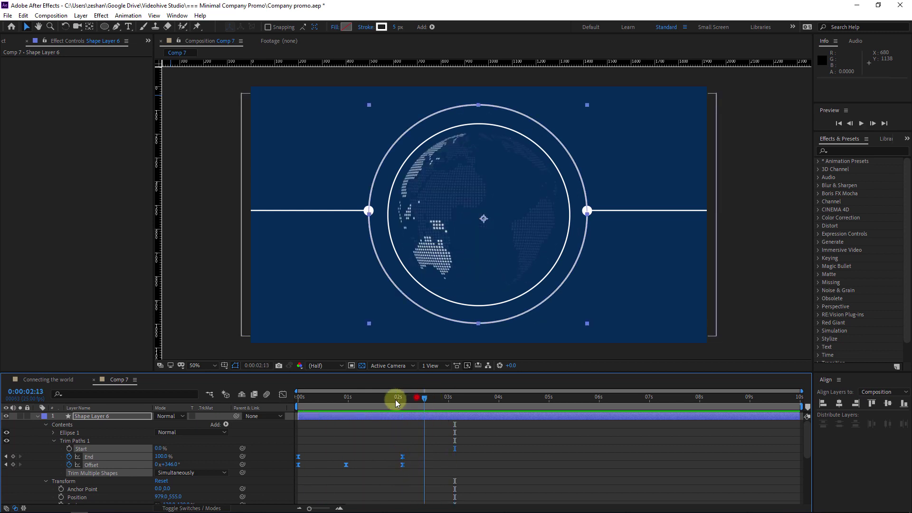
left_click_drag(418, 397, 273, 400)
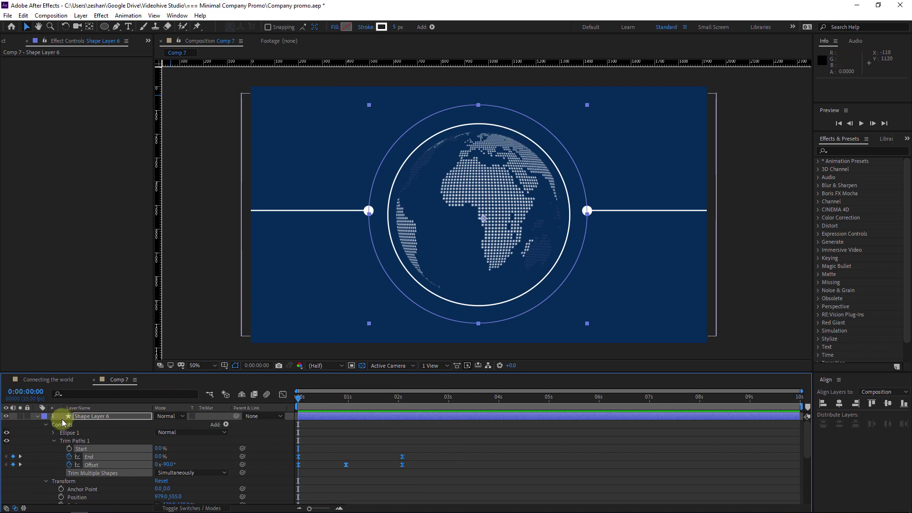
Collapse Shape Layer 6, add Trim Paths to the inner ring in Shape Layer 5 and expand its properties.
left_click(39, 416)
left_click(105, 425)
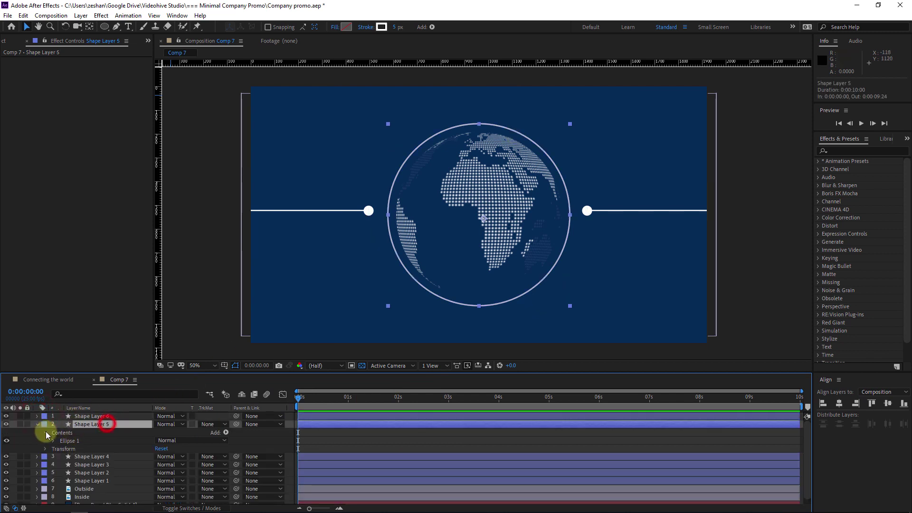
left_click(37, 424)
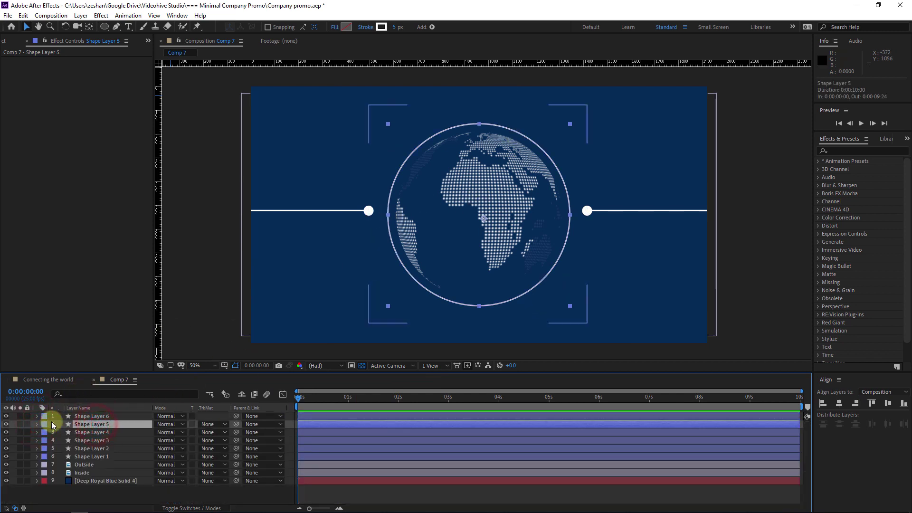
left_click(37, 424)
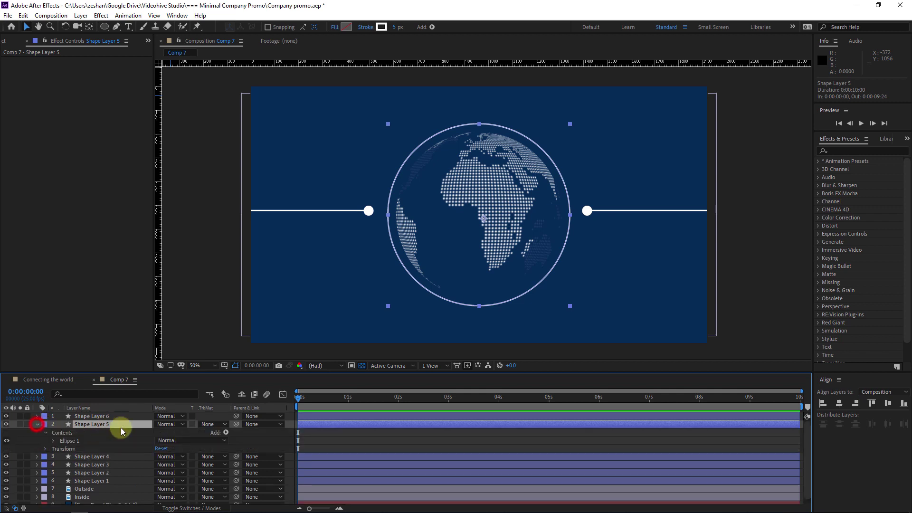
left_click(227, 434)
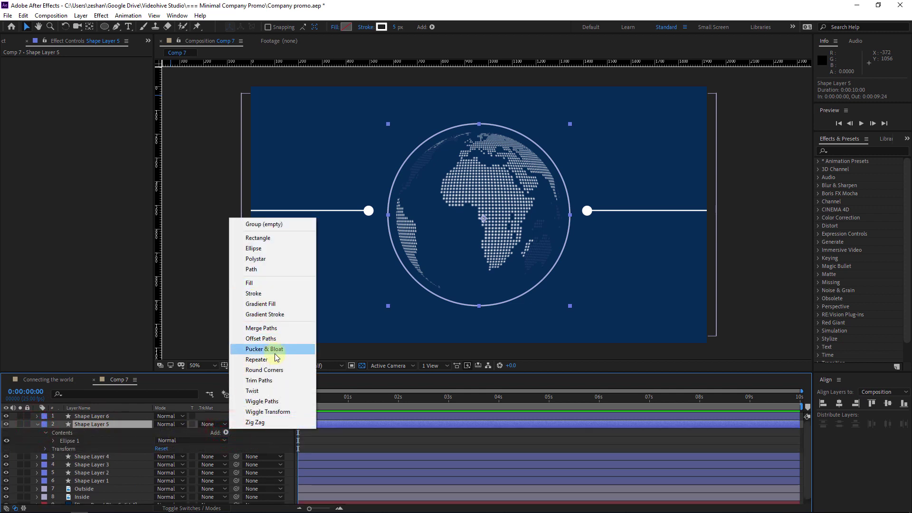
left_click(275, 382)
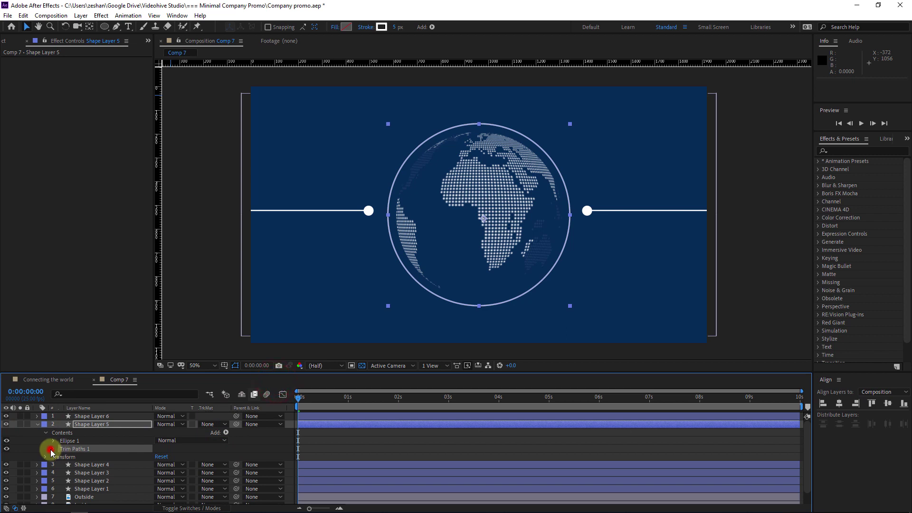
left_click(51, 449)
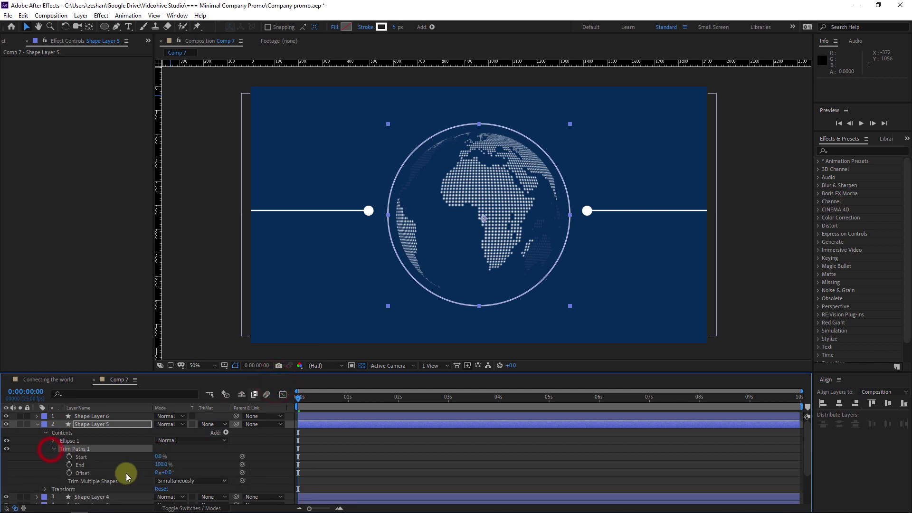
Keyframe the inner ring's Trim Paths End from 0% at 0:00:00:00 to 100% at 0:00:01:00 and preview the animation.
left_click(70, 465)
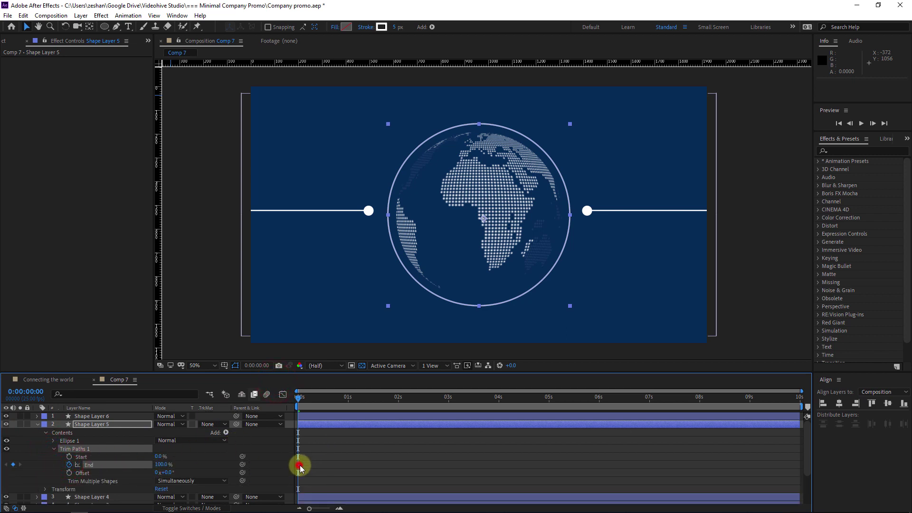
left_click_drag(300, 465, 349, 458)
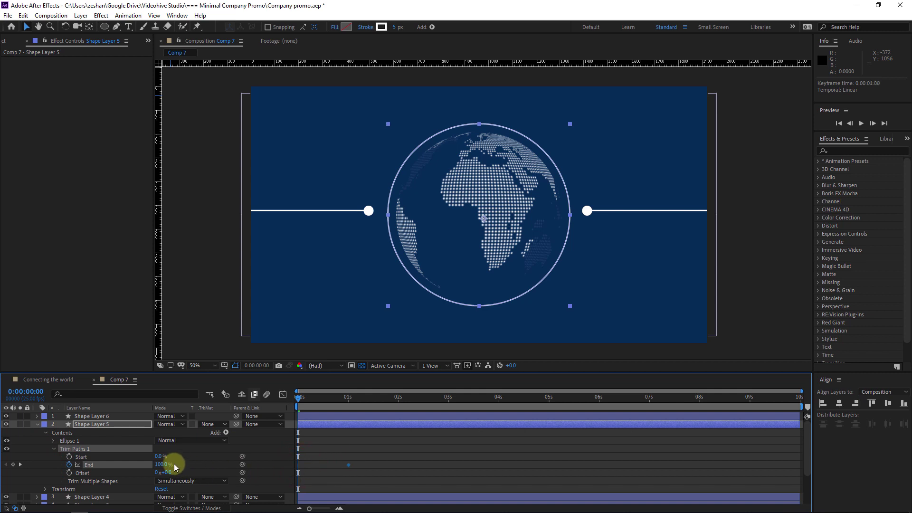
mouse_move(167, 469)
left_mouse_down()
mouse_move(80, 470)
mouse_move(153, 467)
left_mouse_up()
left_click(159, 464)
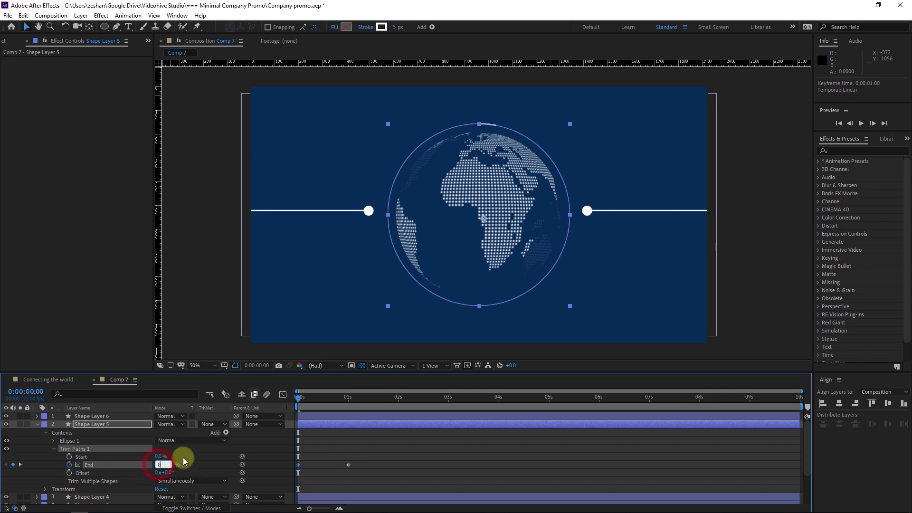
key("space")
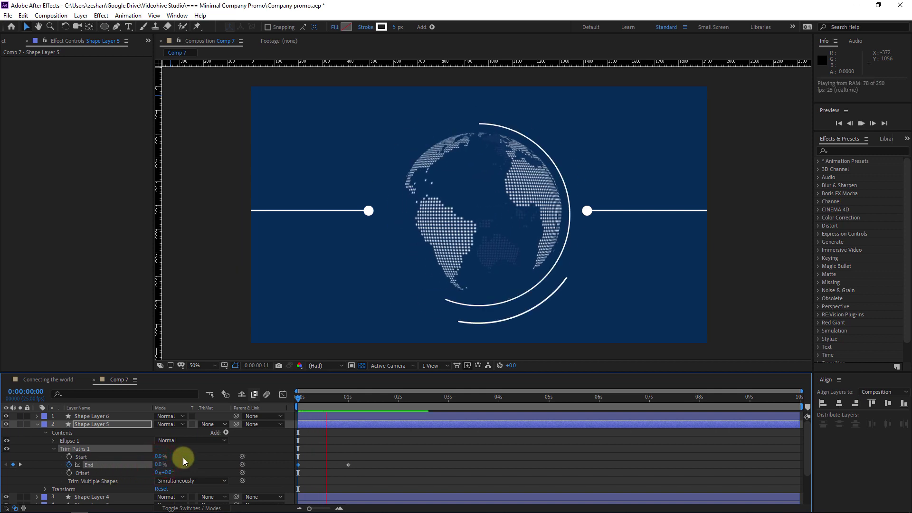
key("space")
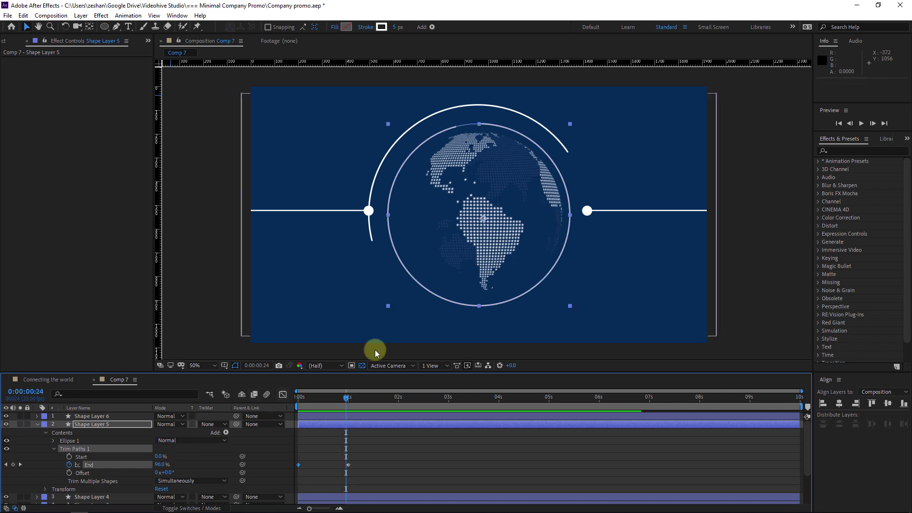
key("space")
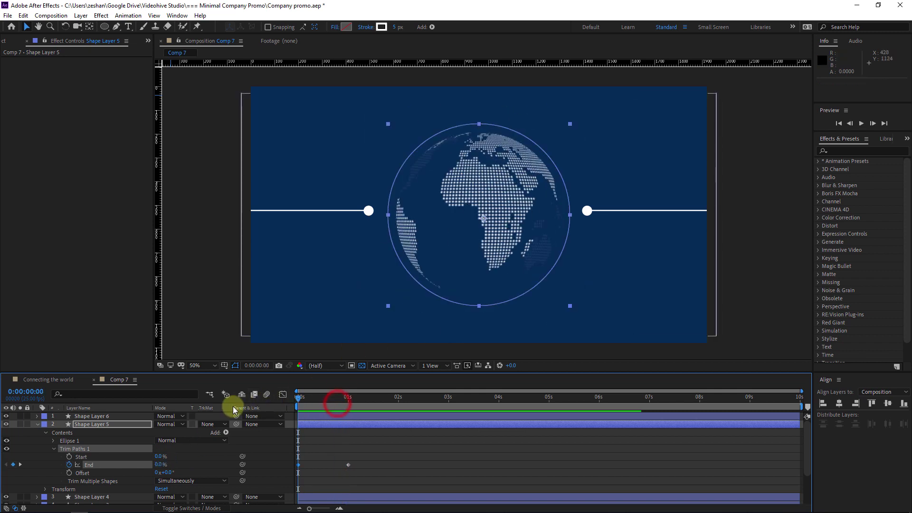
key("space")
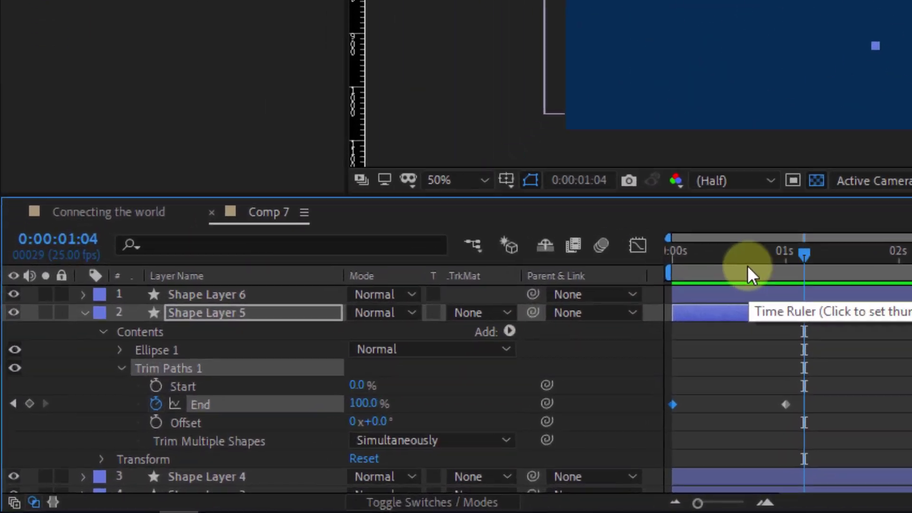
Reverse the path direction of Ellipse Path 1 in the inner ring's Ellipse 1 group and preview the result.
left_click(53, 441)
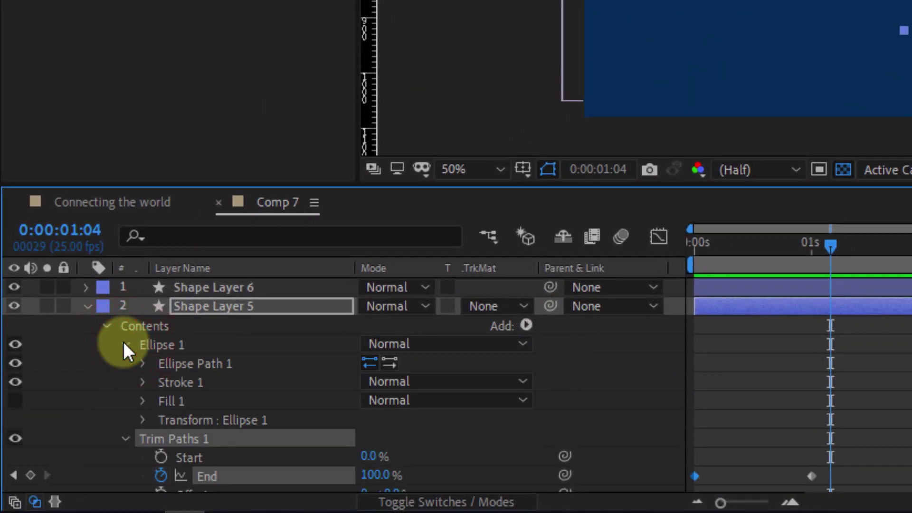
left_click(392, 364)
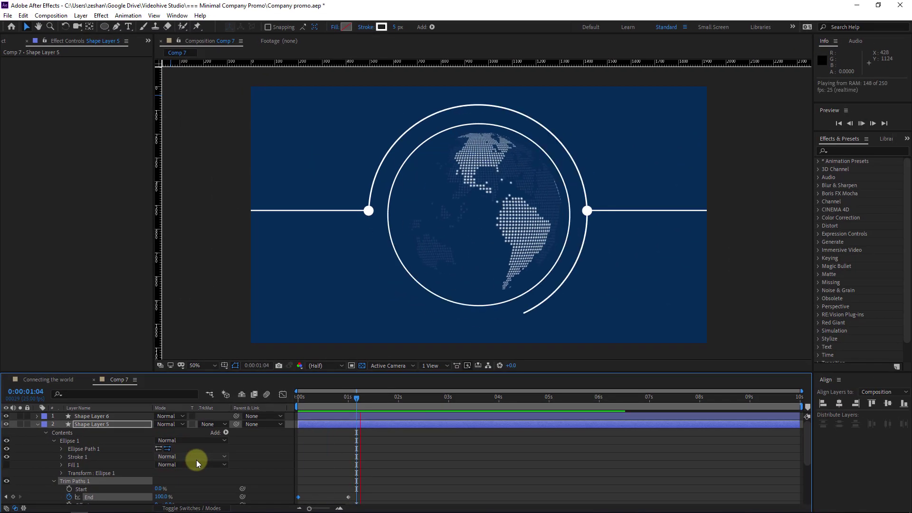
key("space")
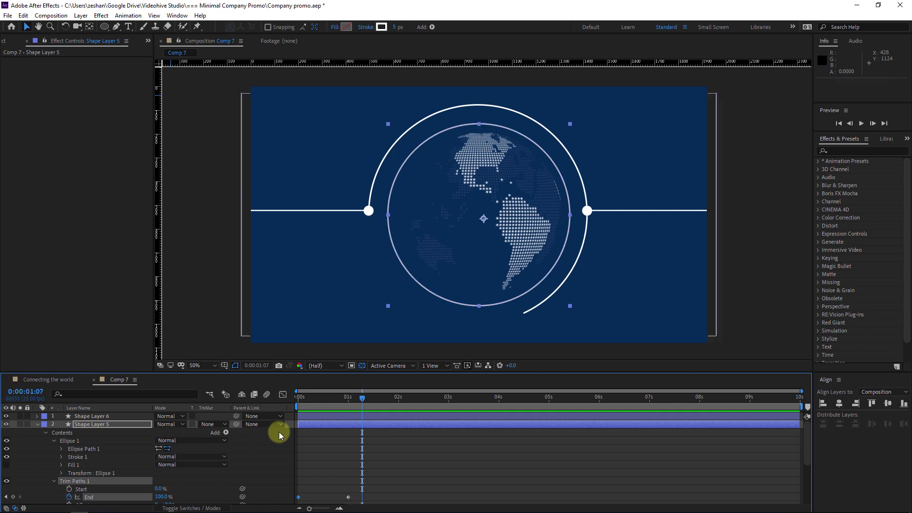
left_click_drag(352, 401, 240, 396)
Set the inner ring's Stroke 1 to Round Cap line ends and Round Join corners.
scroll(373, 439, "down", 3)
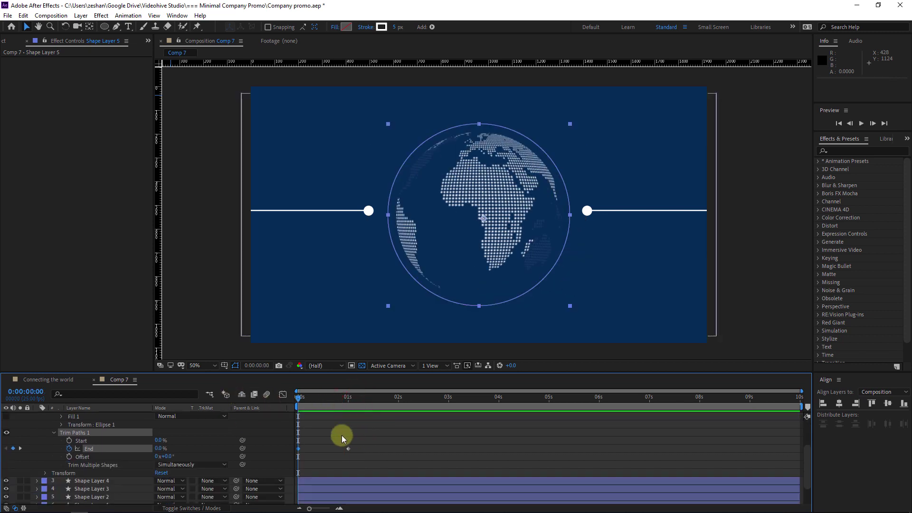
scroll(63, 441, "up", 1)
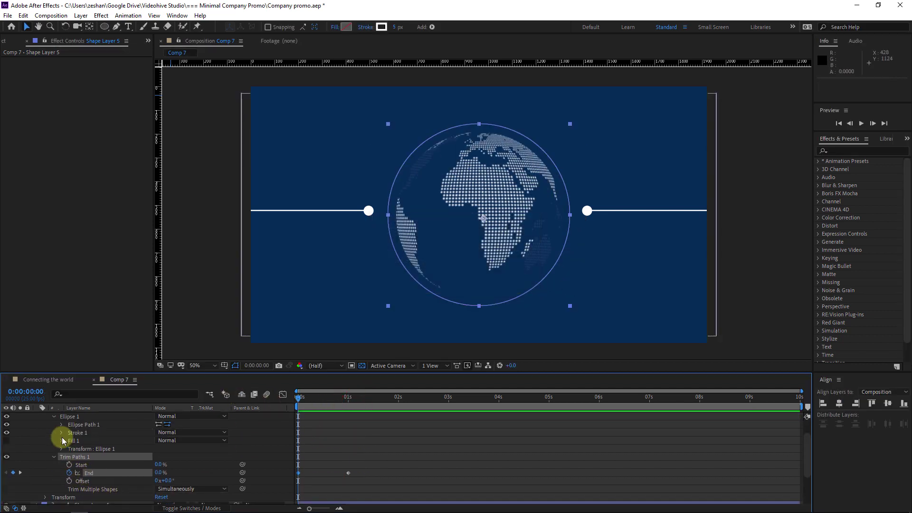
scroll(66, 440, "up", 1)
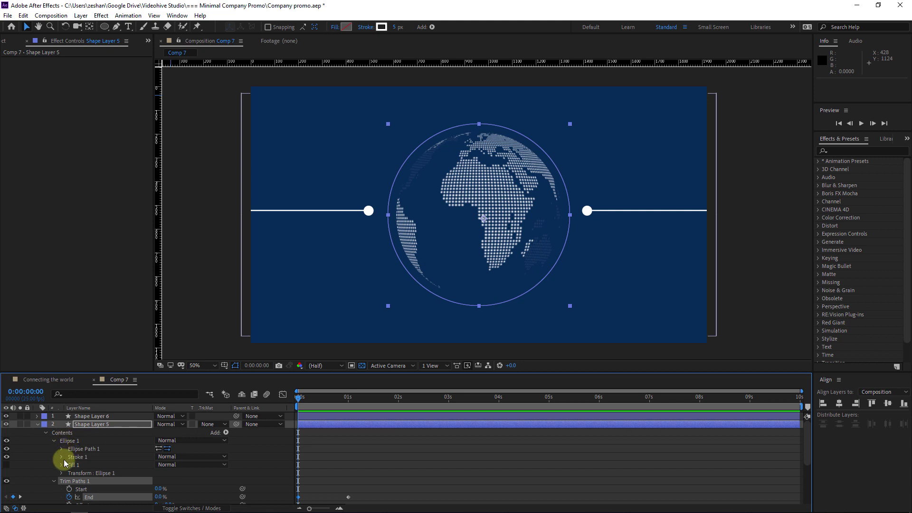
left_click(62, 457)
scroll(101, 460, "down", 1)
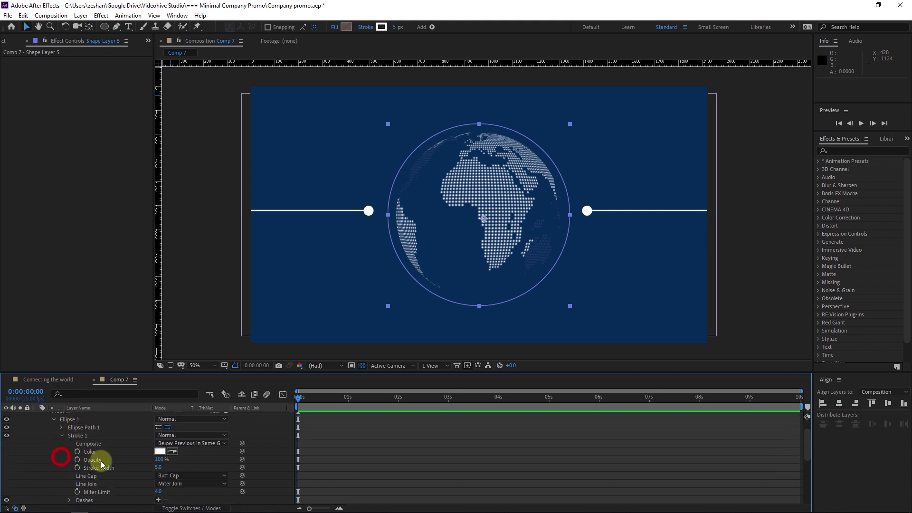
left_click(186, 472)
left_click(189, 484)
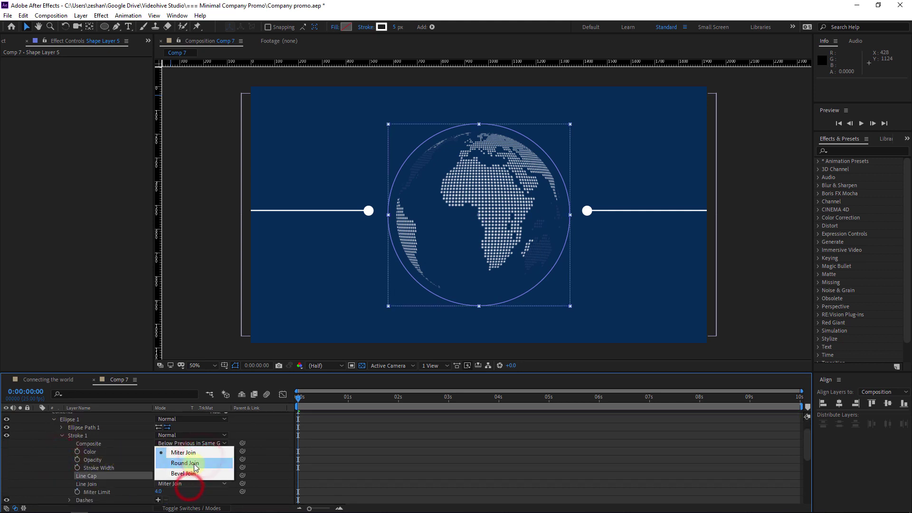
left_click(195, 464)
Keyframe the inner ring's Trim Paths Offset from 0° at 0:00:00:00 to -107° at 0:00:01:00 and preview the animation.
scroll(71, 475, "down", 3)
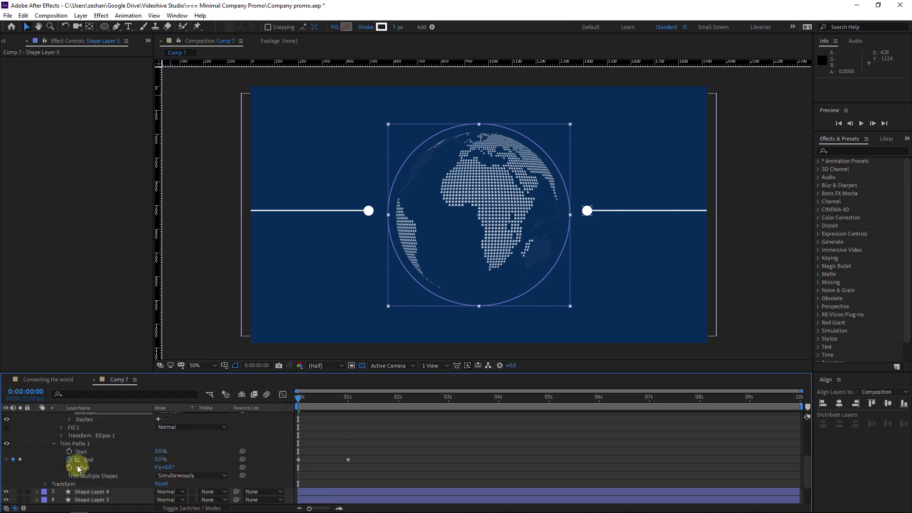
left_click(69, 468)
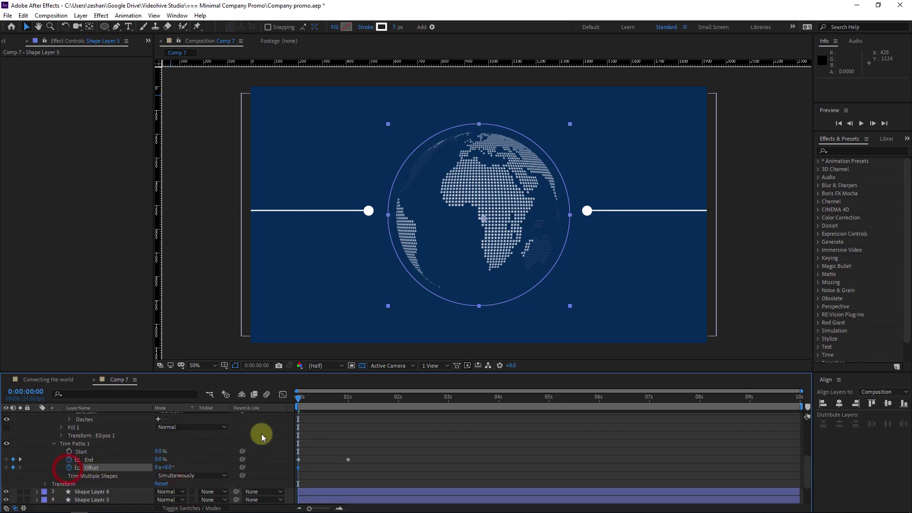
left_click_drag(299, 398, 349, 404)
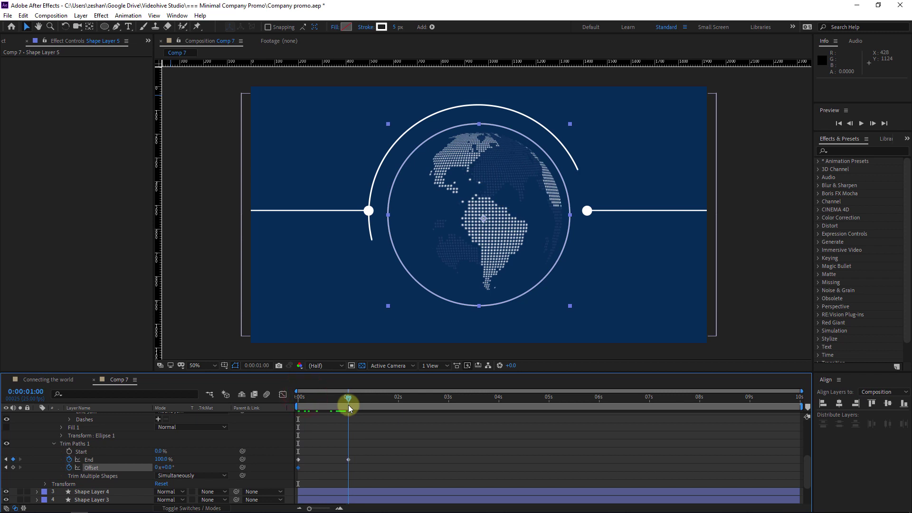
left_click(165, 463)
left_click_drag(167, 466, 135, 468)
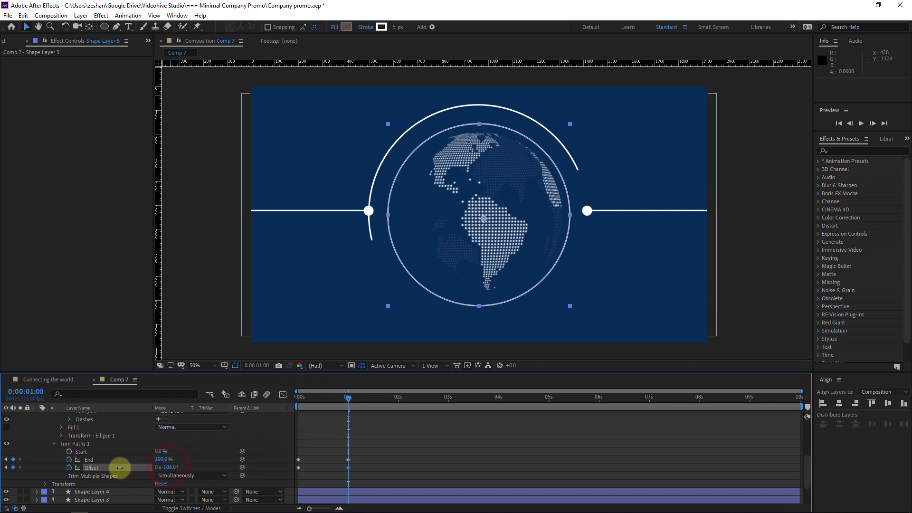
key("space")
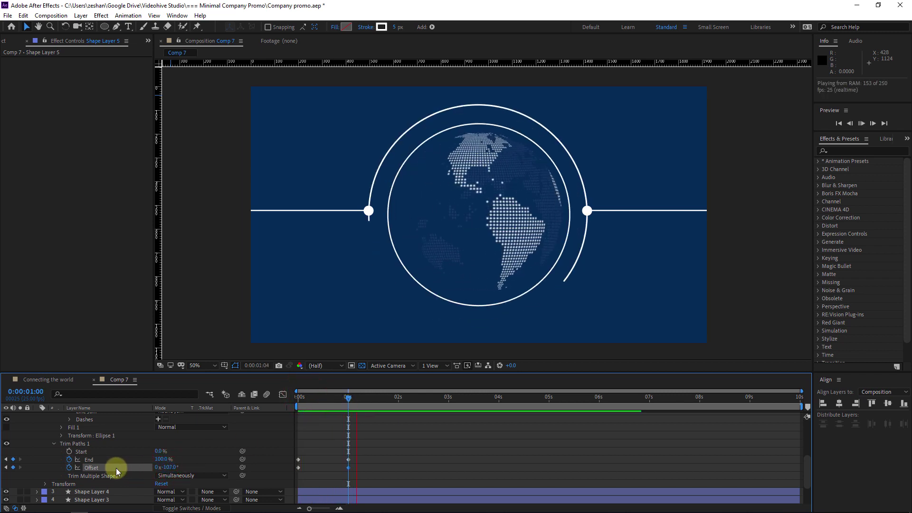
key("space")
Change the inner ring's Offset keyframe at 0:00:01:00 to 267° and preview the animation.
left_click(351, 399)
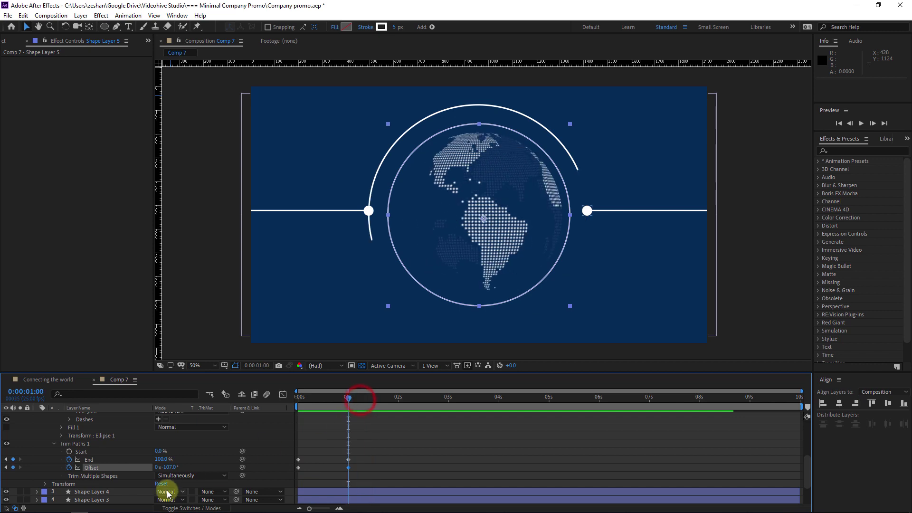
left_click_drag(171, 472, 331, 460)
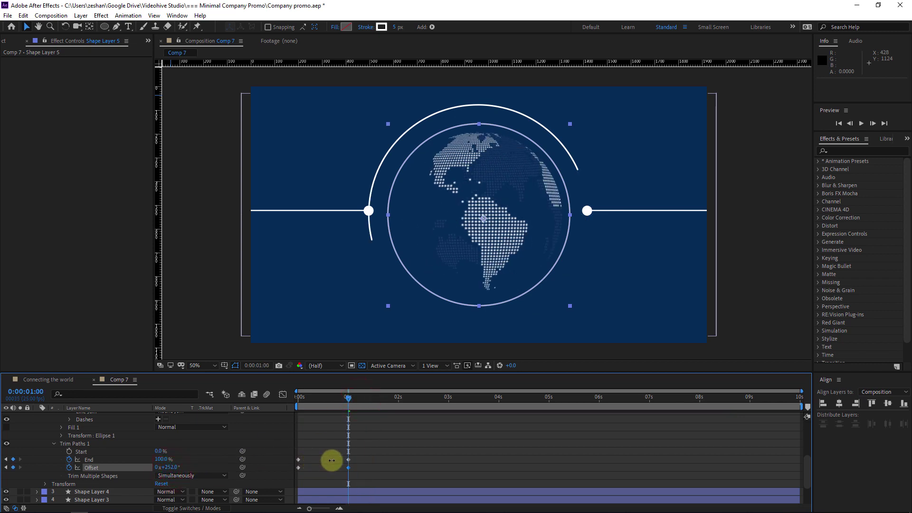
key("space")
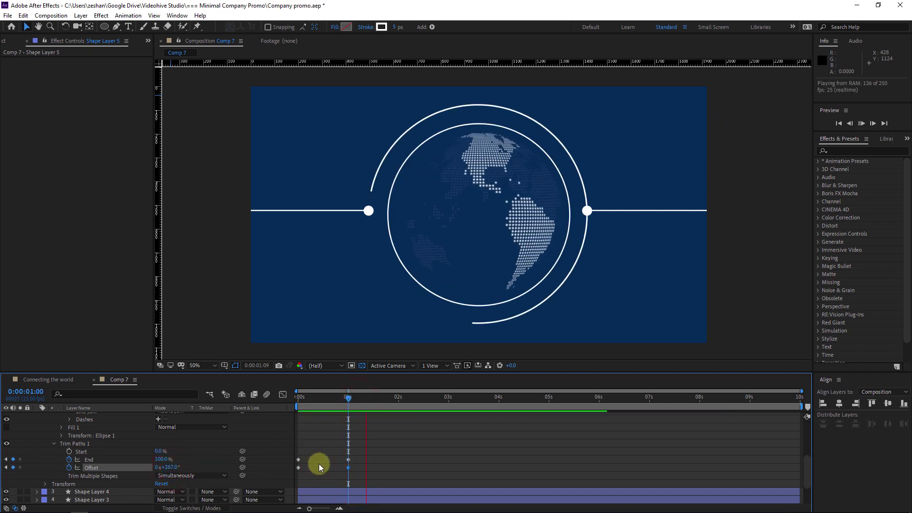
key("space")
Move the inner ring's second End keyframe to about 2.7 seconds, preview the animation and return to the first frame.
left_click_drag(310, 468, 436, 455)
key("space")
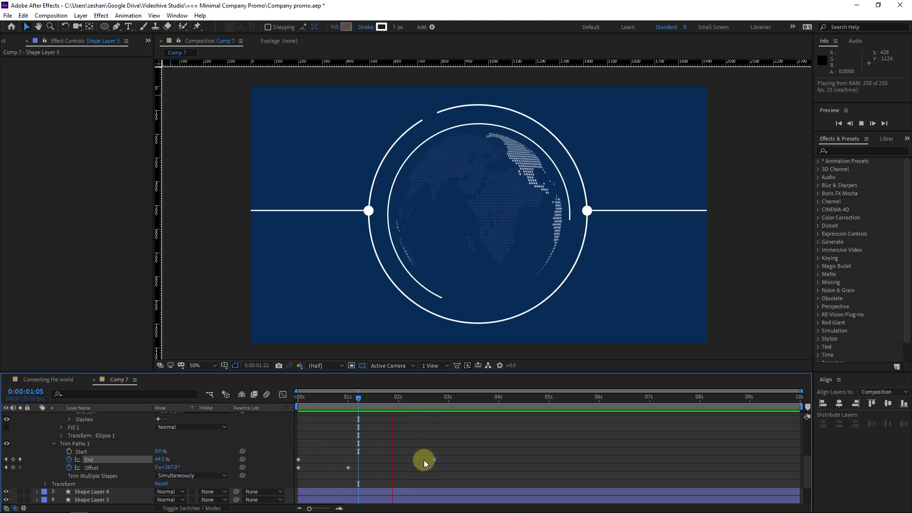
key("space")
key("space")
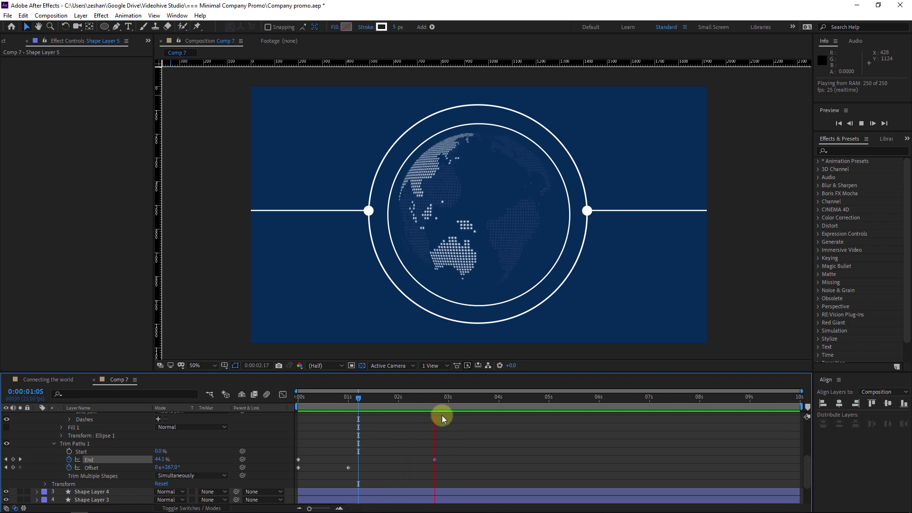
left_click(464, 404)
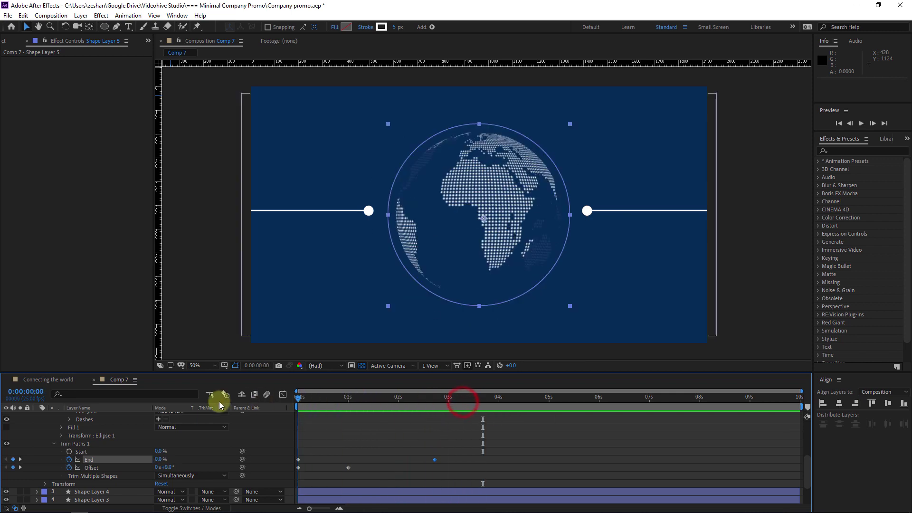
Reveal the keyframes of Shape Layers 5 and 6 and shift both layers to start at 0:00:01:24.
scroll(119, 427, "up", 5)
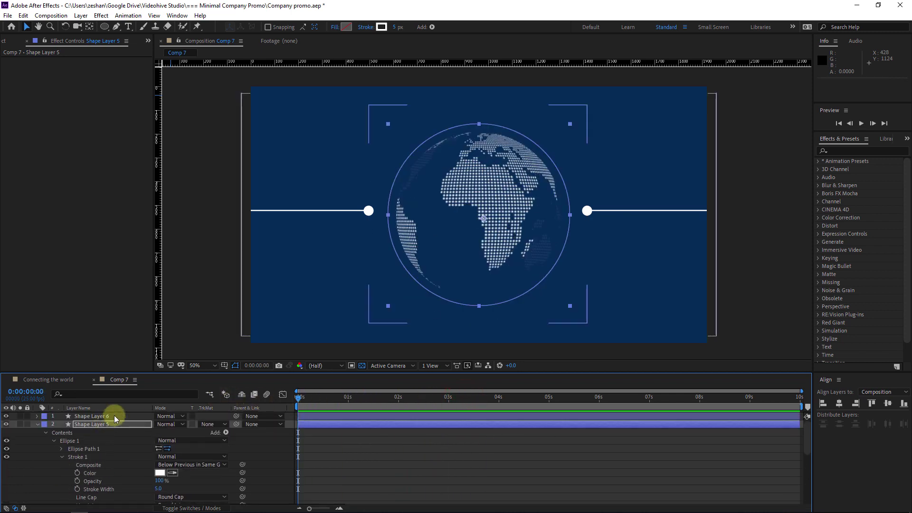
left_click(114, 415, "ctrl")
key("u")
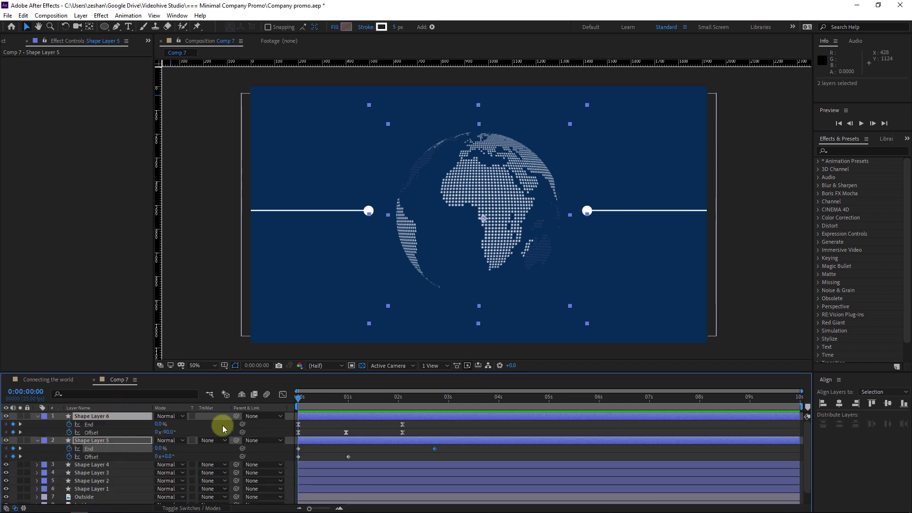
left_click(378, 433)
left_click_drag(363, 415, 470, 406)
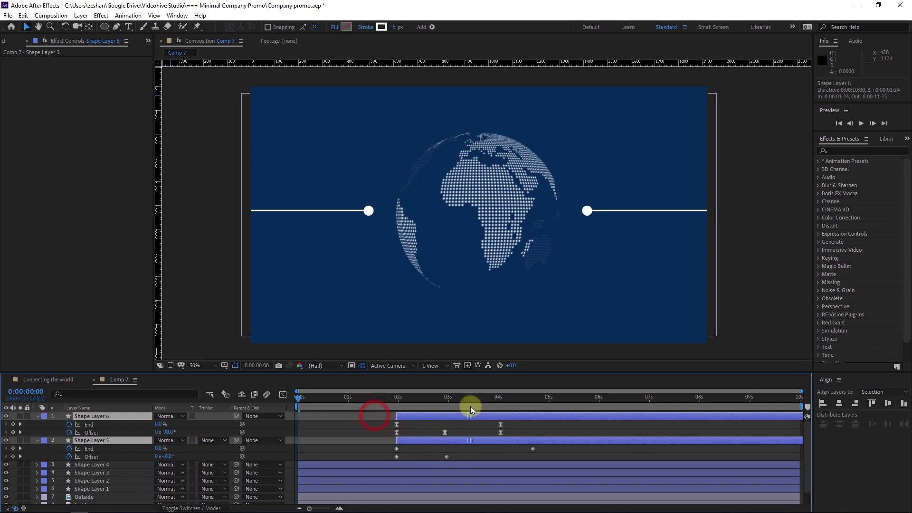
left_click_drag(372, 397, 220, 412)
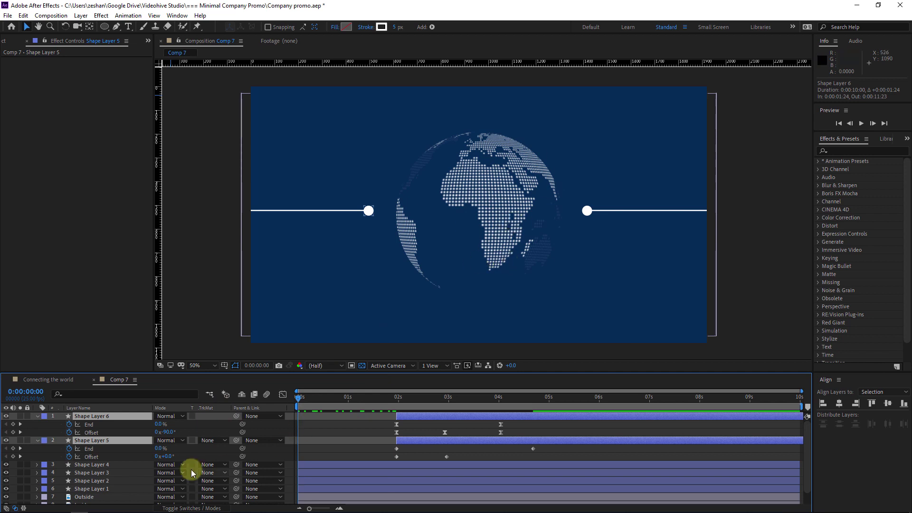
Add a CC Sphere Radius keyframe at 0:00:00:00 on the Outside globe layer and reveal it in the timeline.
scroll(100, 475, "down", 1)
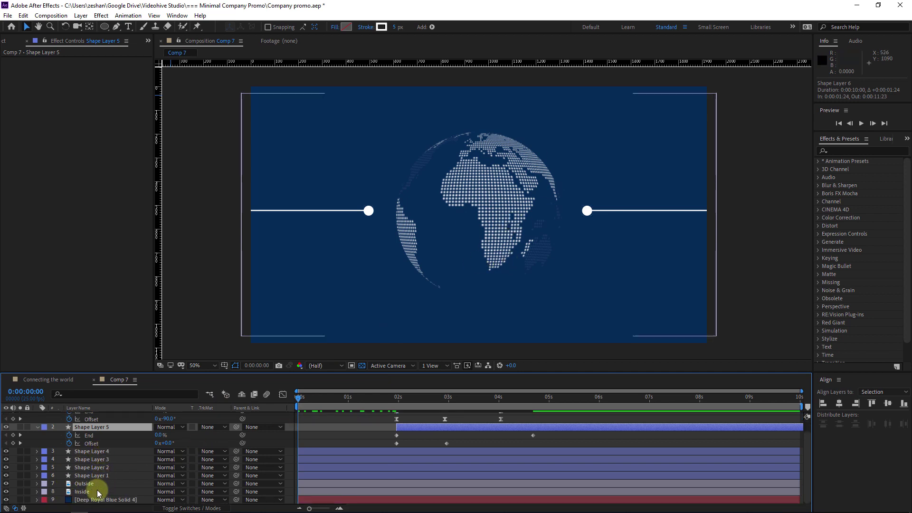
left_click(97, 483)
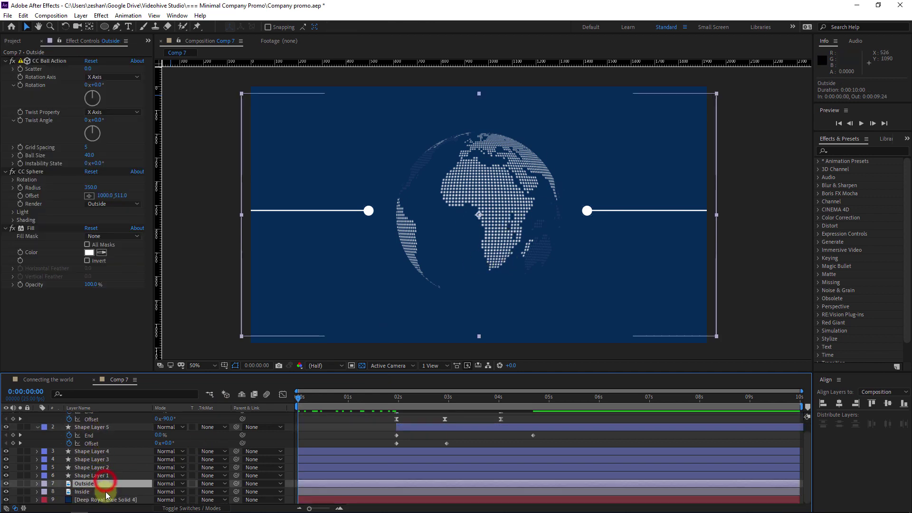
left_click(107, 492, "shift")
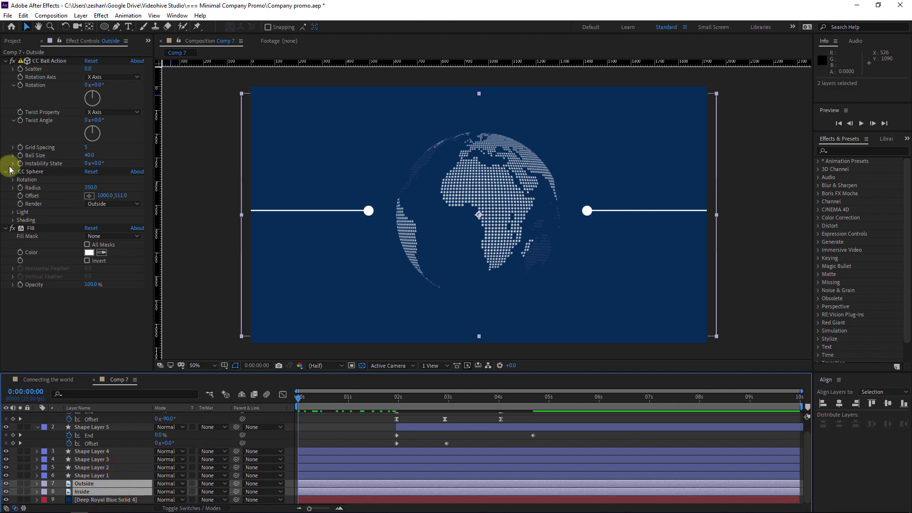
left_click(24, 187)
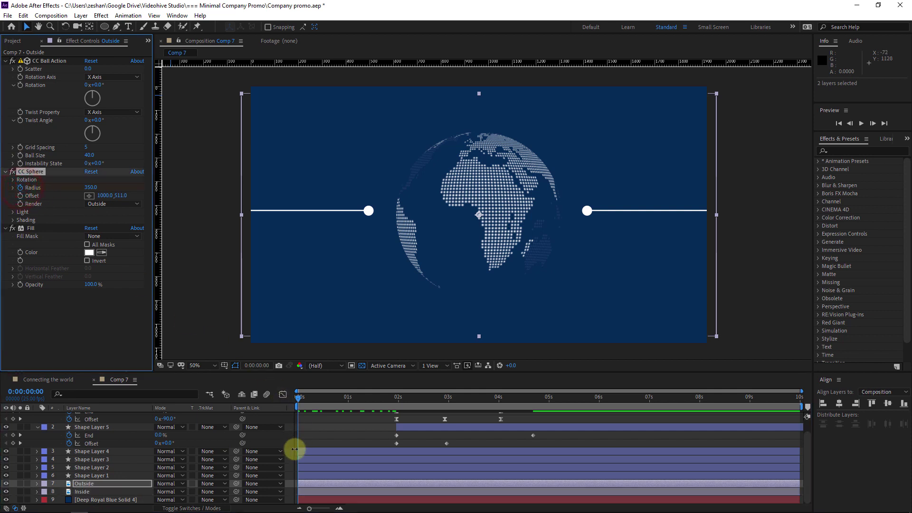
key("u")
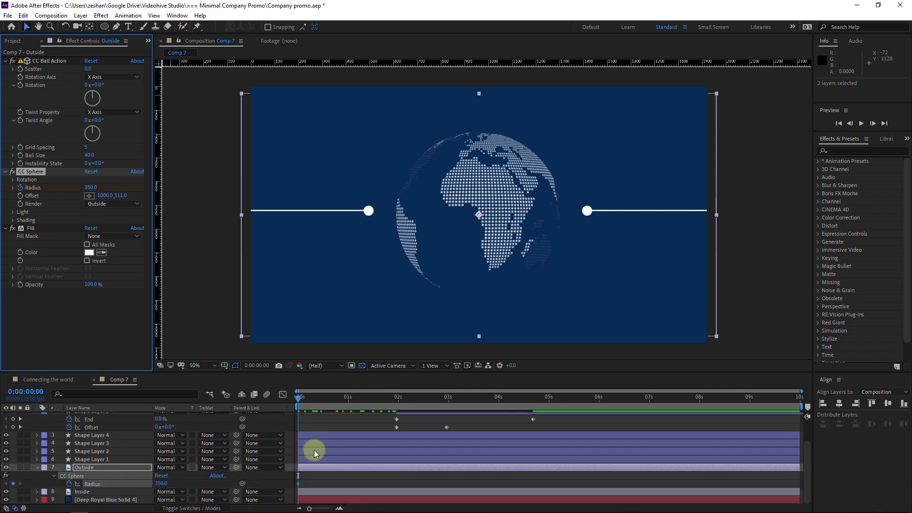
Move the Outside globe layer's Radius keyframe to 0:00:00:24 and set its CC Sphere Radius to 0 at the first frame.
left_click_drag(298, 483, 334, 484)
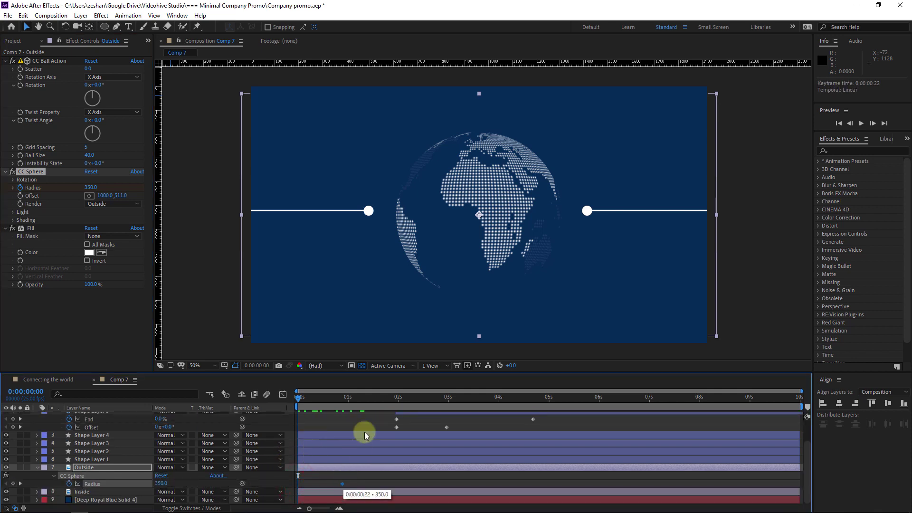
left_click(344, 485)
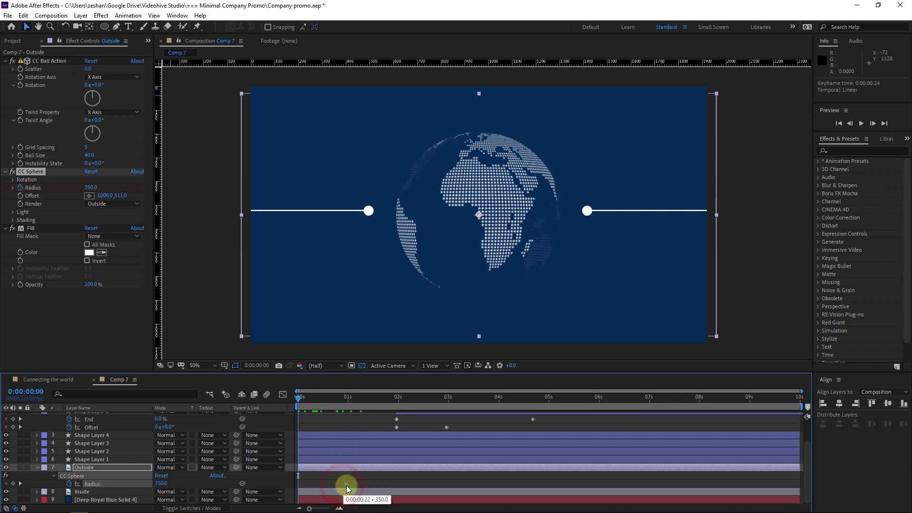
left_click(90, 187)
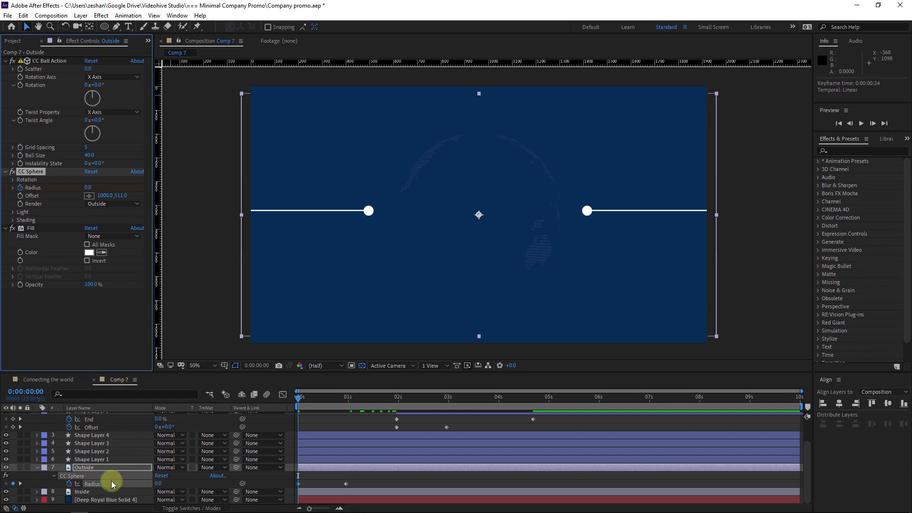
Keyframe the Inside layer's CC Sphere Radius, move that keyframe to 0:00:00:24, set Radius to 0 at the first frame, and preview the animation.
left_click(97, 493)
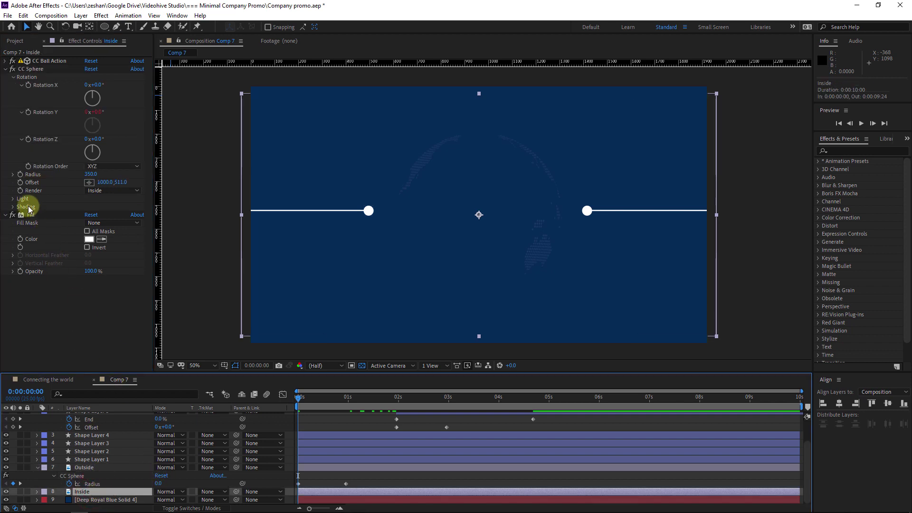
left_click(20, 174)
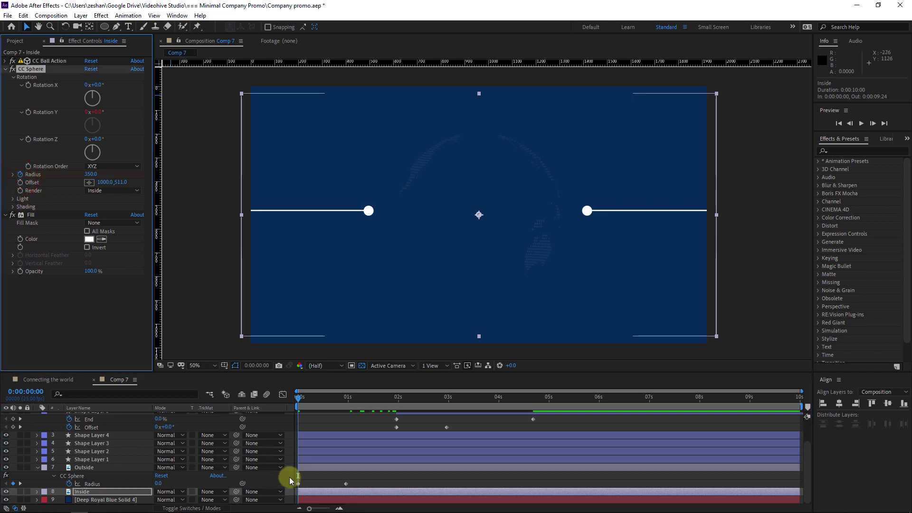
key("u")
left_click_drag(298, 500, 346, 500)
left_click(91, 174)
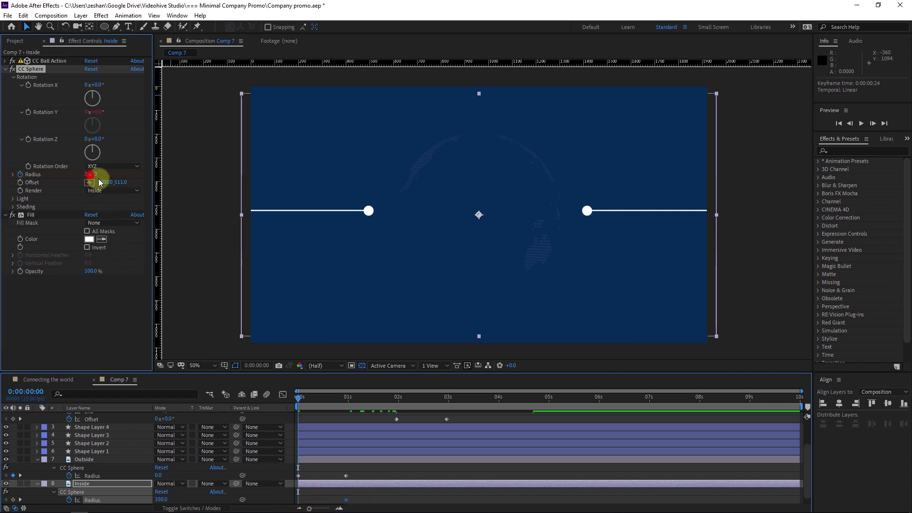
key("space")
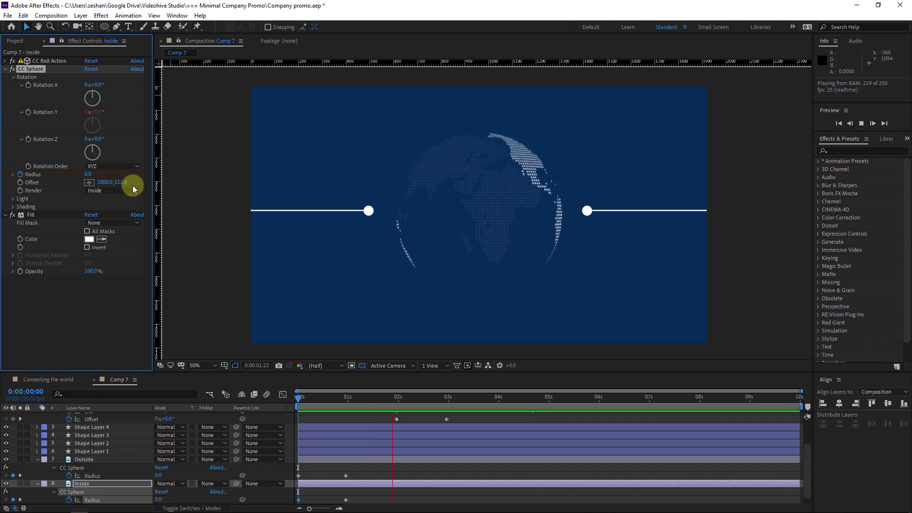
key("space")
mouse_move(378, 400)
left_mouse_down()
mouse_move(253, 402)
mouse_move(361, 404)
left_mouse_up()
key("space")
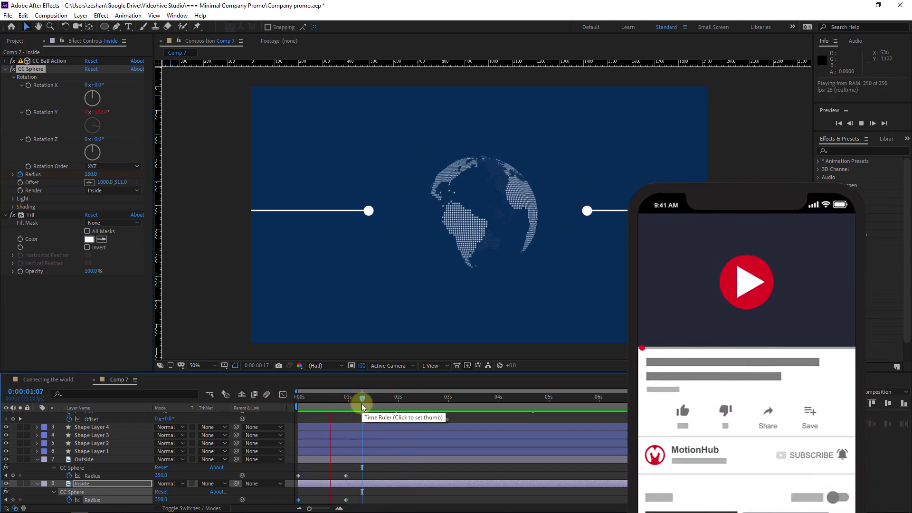
Draw on Shape Layer 1's line with Trim Paths, keyframing End from the first frame to 100% at 0:00:00:11.
left_click(373, 399)
left_click(90, 451)
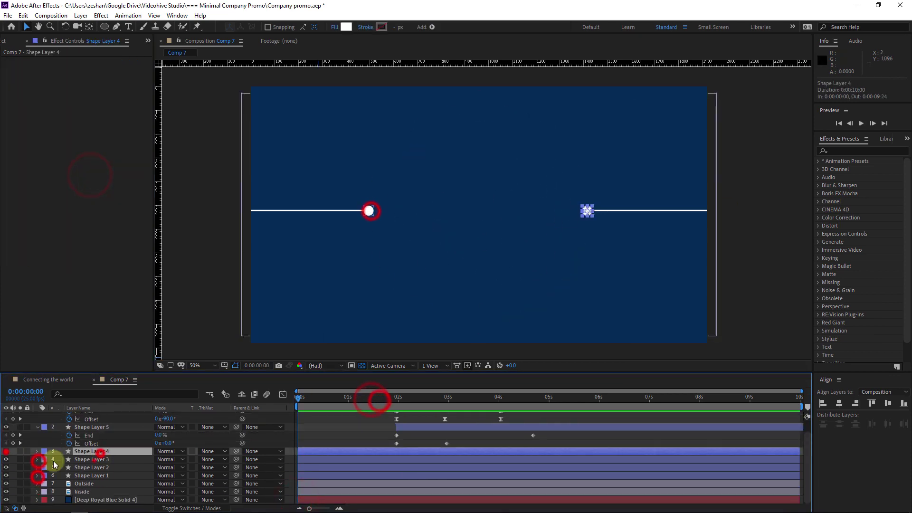
left_click(138, 463)
left_click(331, 476)
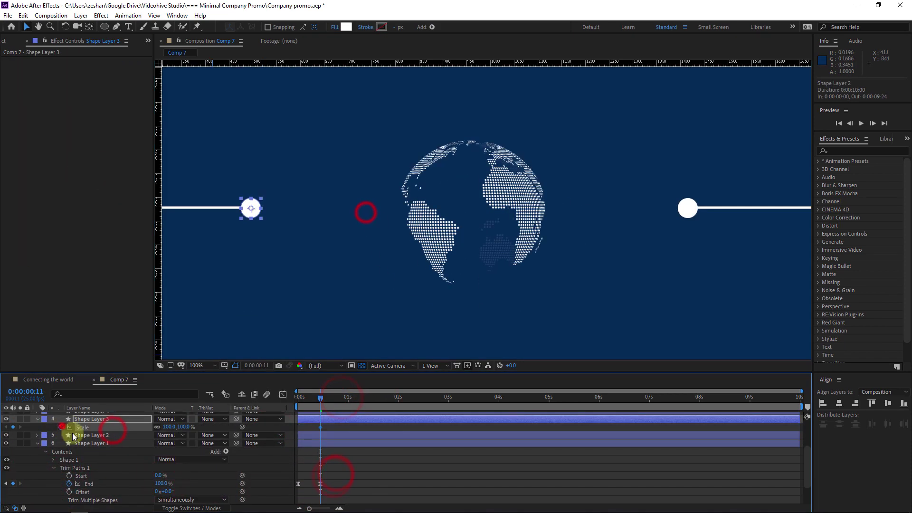
Animate Shape Layer 3's dot with eased Scale keyframes from 0% at 0:00:00:11 to 100% at 0:00:00:18.
left_click(309, 419)
key("s")
left_click(283, 394)
left_click(318, 402)
left_click(281, 395)
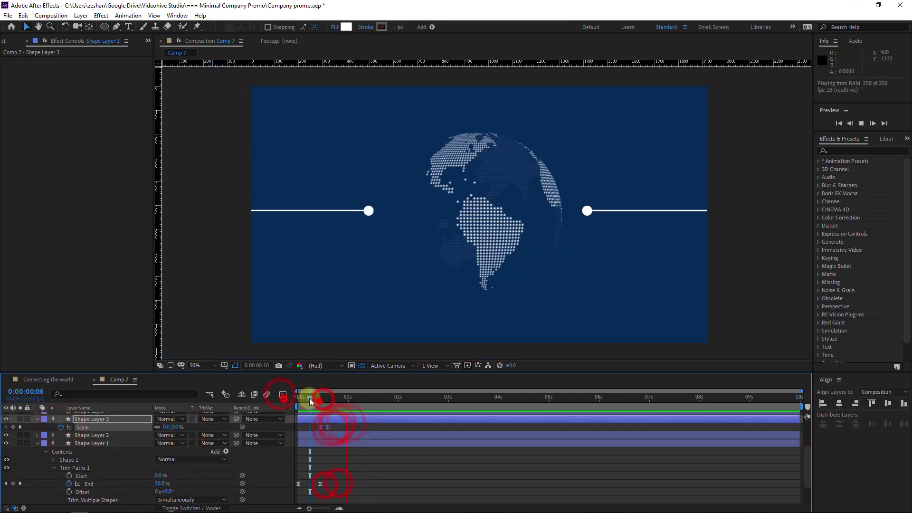
left_click(324, 398)
Add Trim Paths to Shape Layer 2's line and keyframe it from the first frame to 0:00:00:11.
left_click(95, 435)
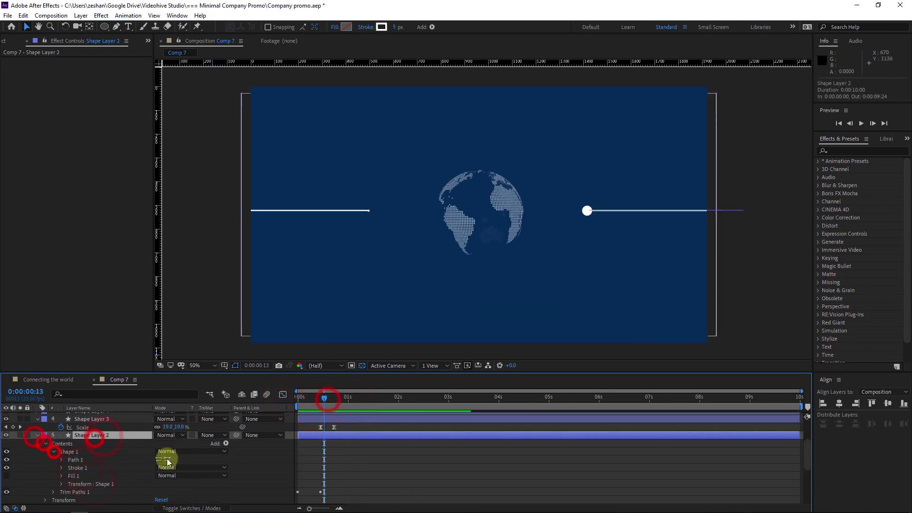
key("space")
Shift ring Shape Layers 5 and 6 earlier so both start at 0:00:00:13.
left_click(96, 421)
left_click(336, 397)
double_click(363, 421)
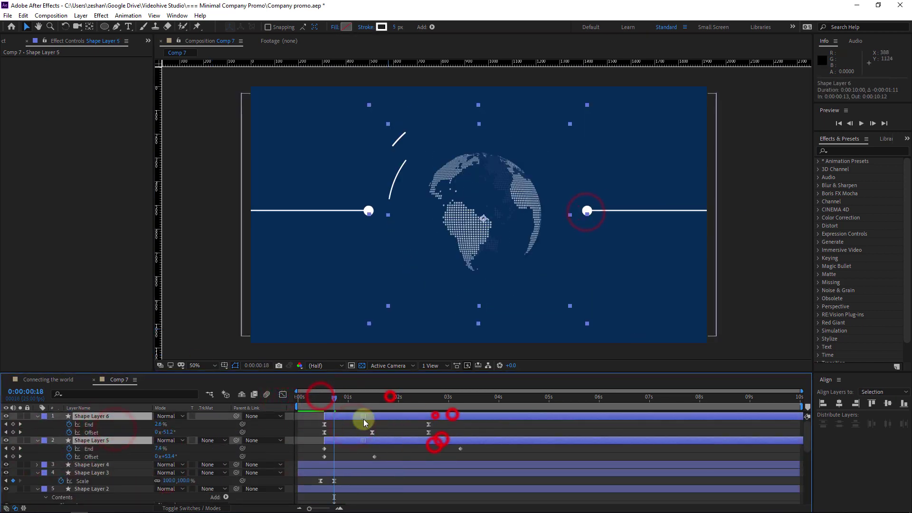